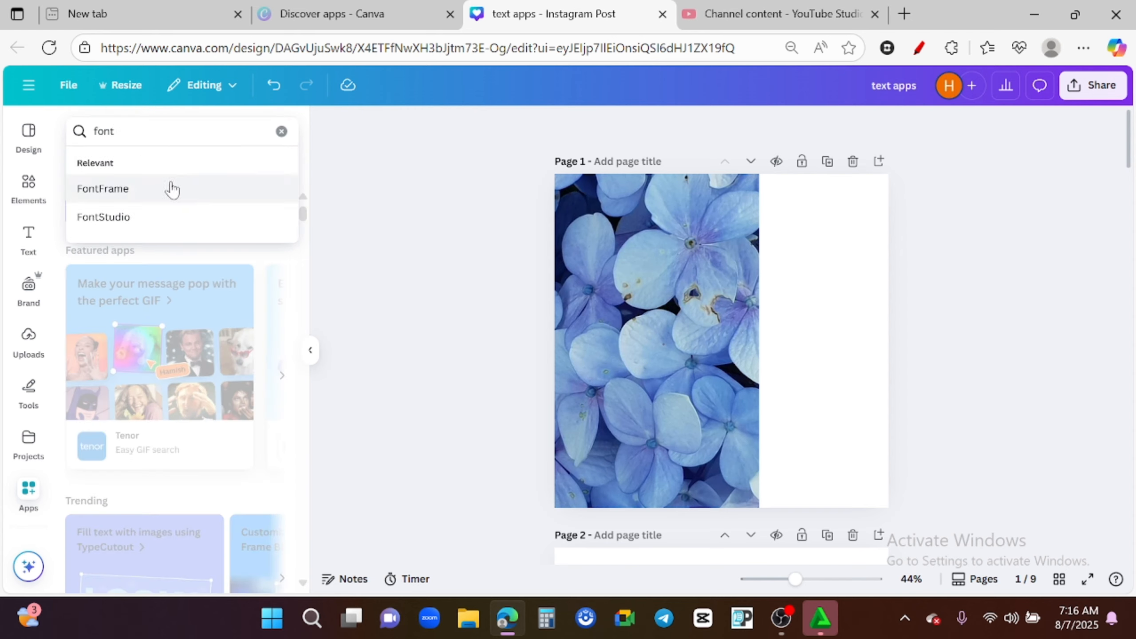
# - Open the FontFrame app from the search results and enter AUTUMN as its text
pyautogui.click(173, 189)
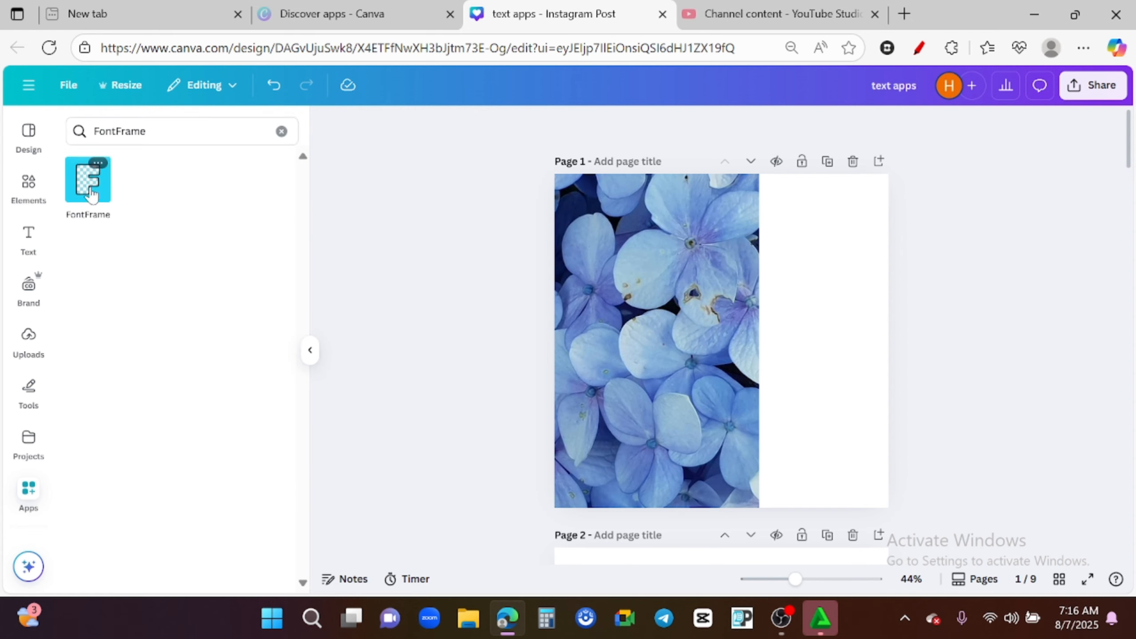
pyautogui.click(91, 191)
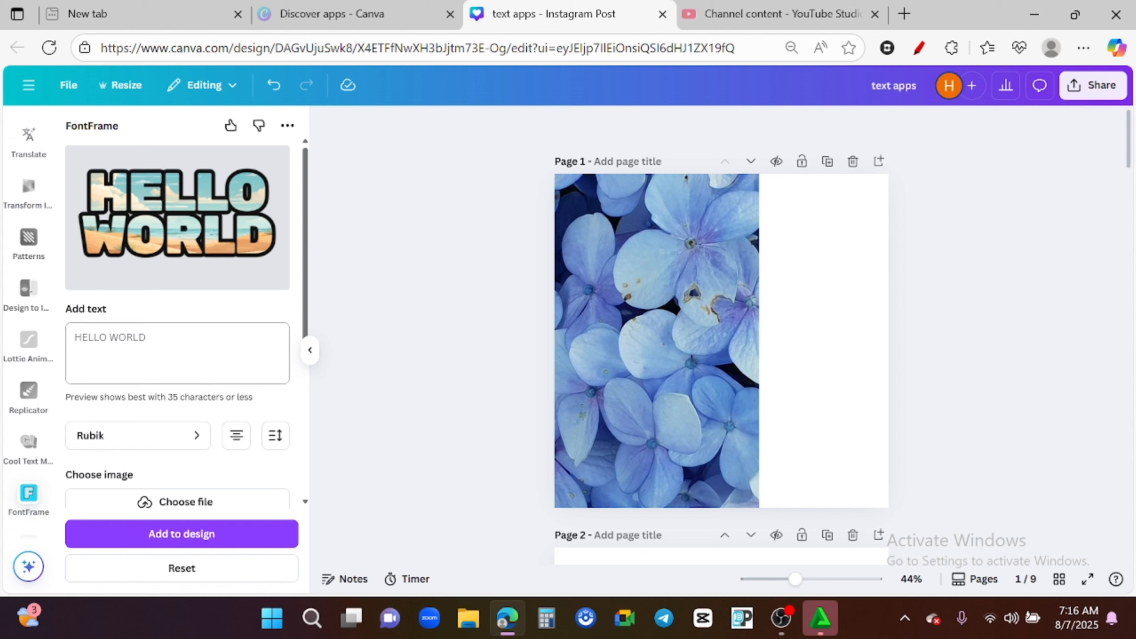
pyautogui.click(173, 354)
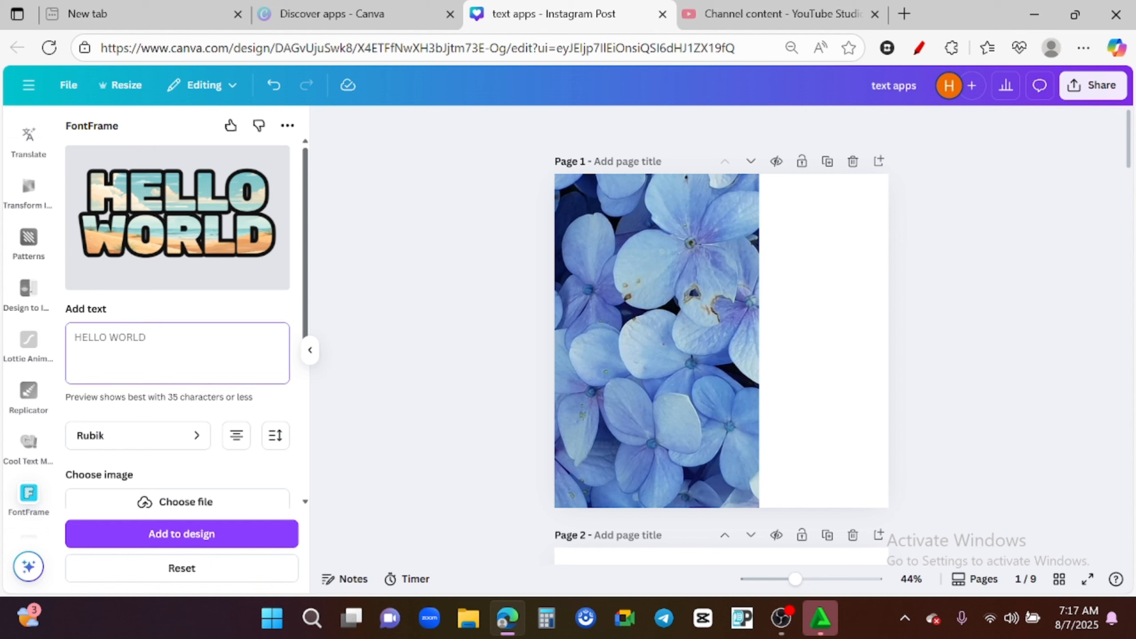
pyautogui.write('AUTU')
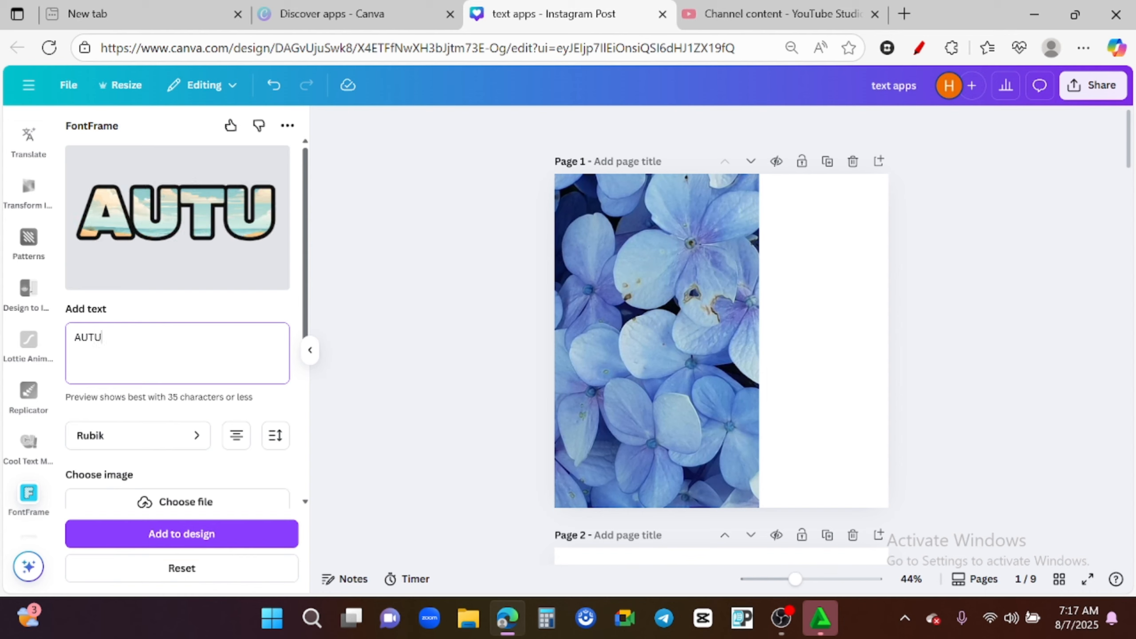
pyautogui.write('MN')
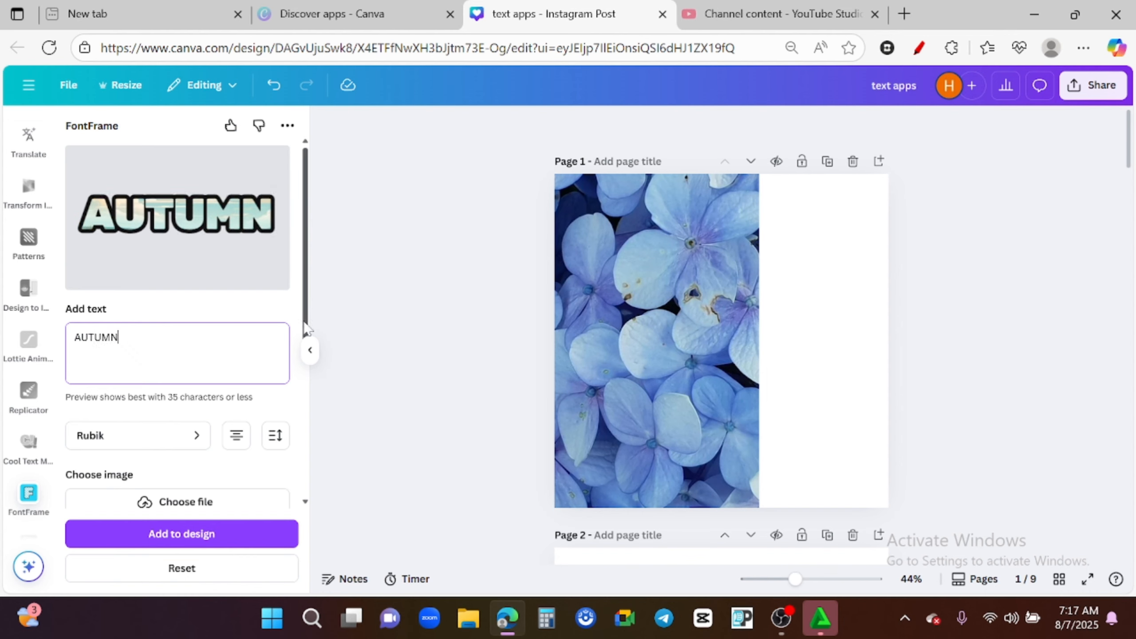
# - Inspect the letter spacing and line spacing options for the lettering
pyautogui.scroll(-3, 305, 353)
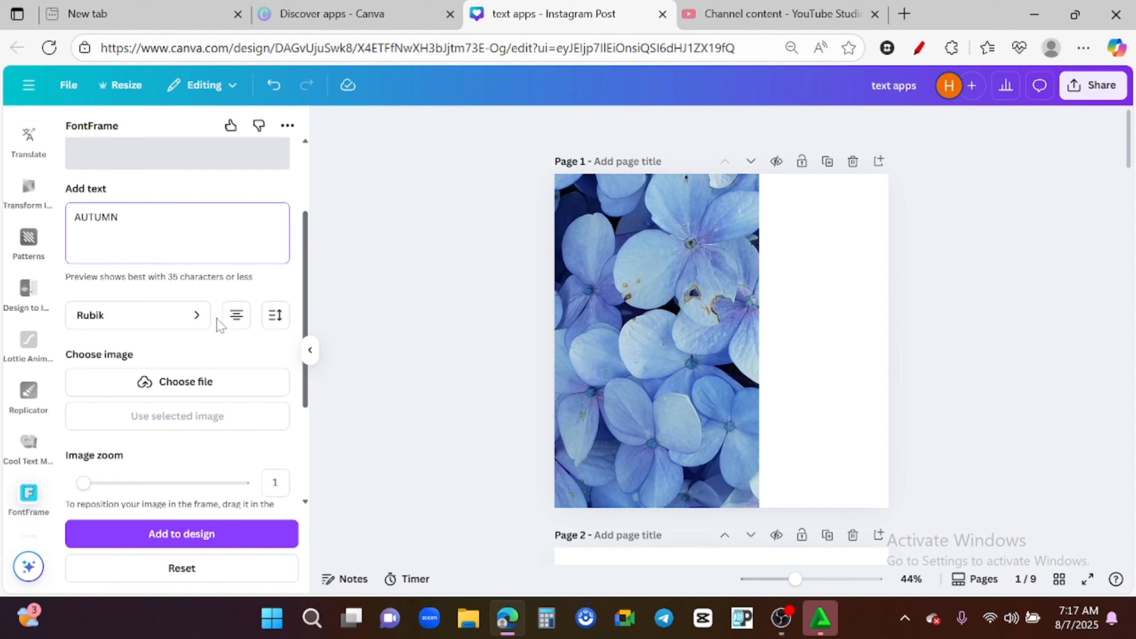
pyautogui.moveTo(305, 327); pyautogui.dragTo(292, 210)
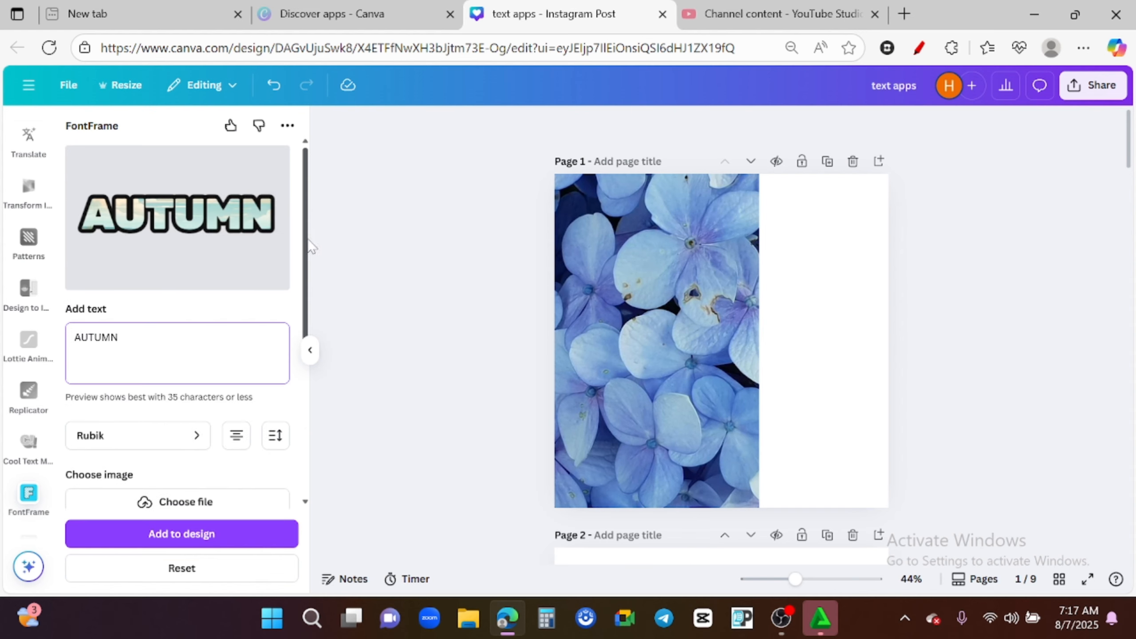
pyautogui.scroll(-3, 308, 246)
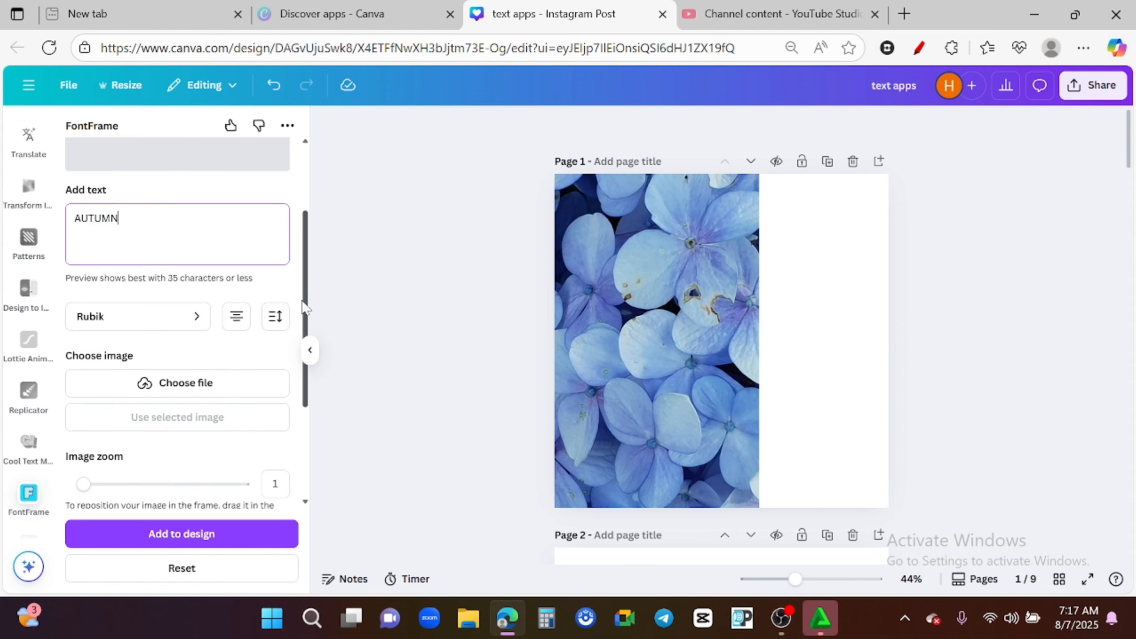
pyautogui.click(276, 318)
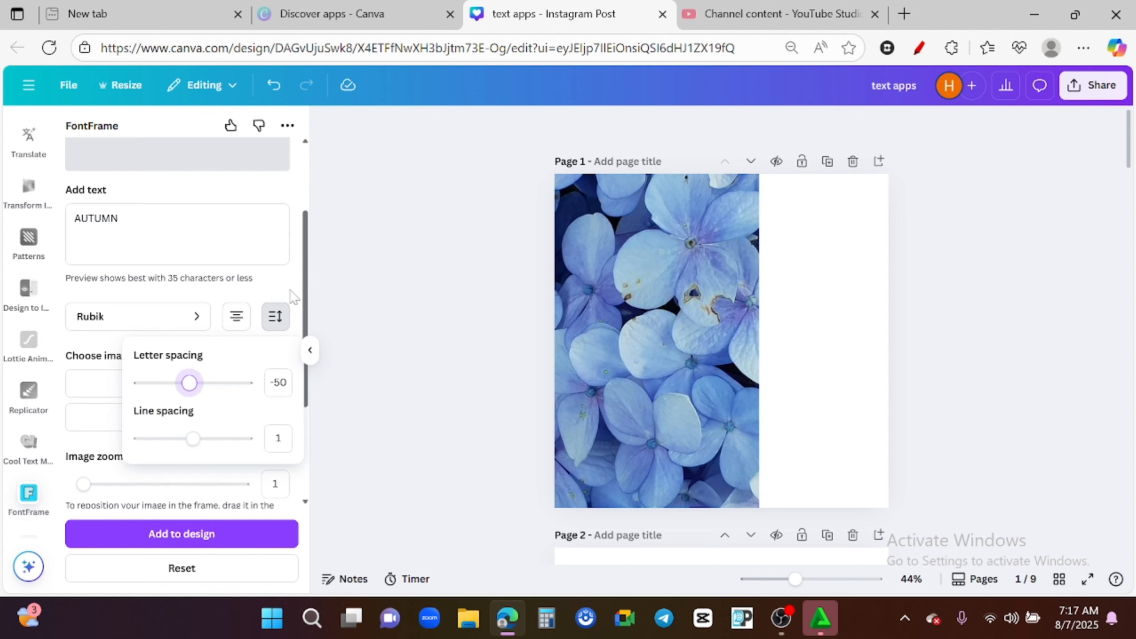
pyautogui.press('Escape')
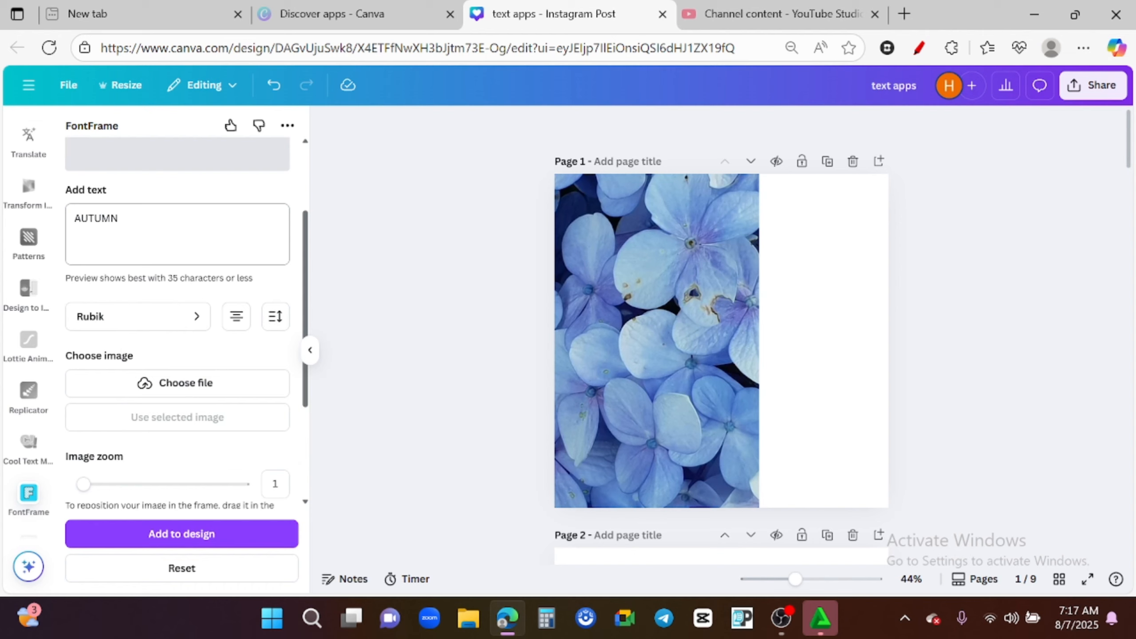
pyautogui.click(119, 219)
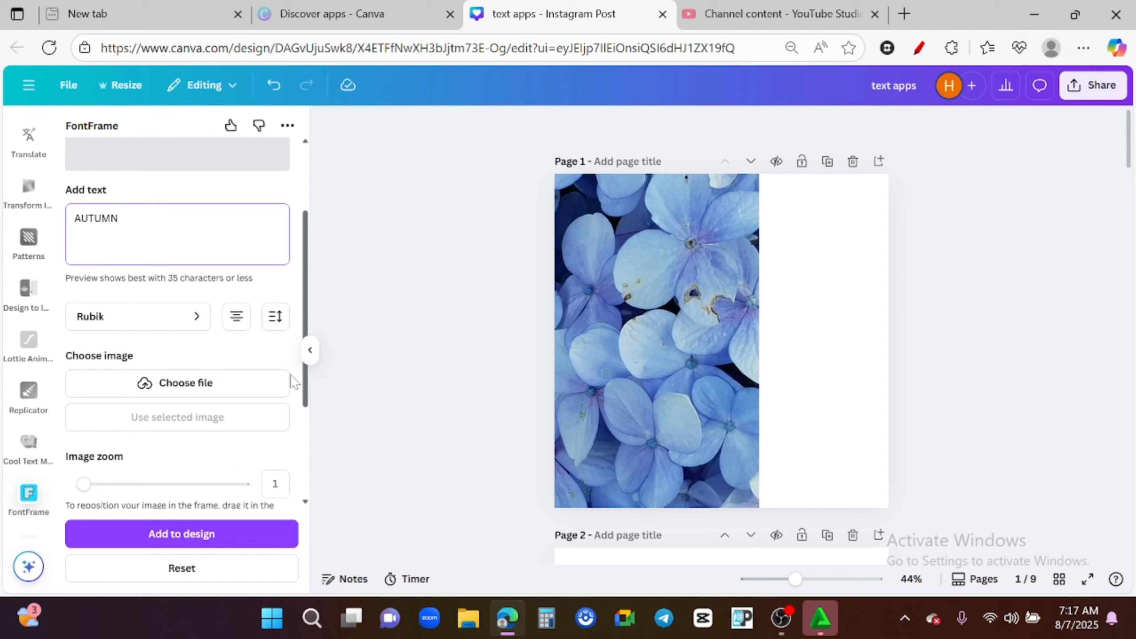
pyautogui.click(276, 318)
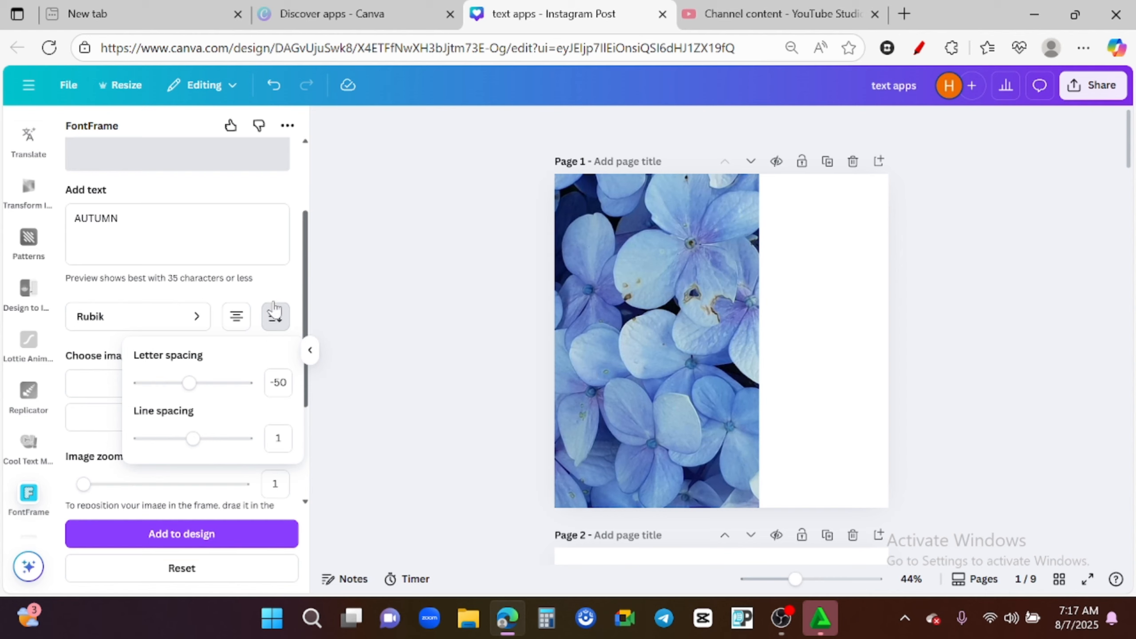
pyautogui.click(267, 278)
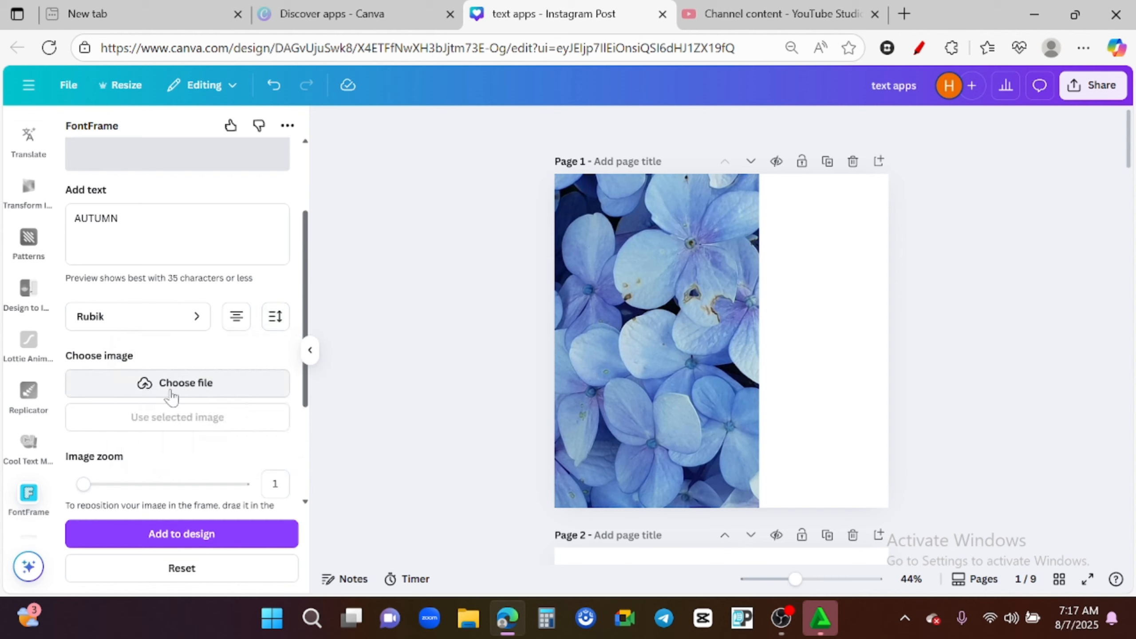
# - Fill the lettering with the flower photo selected on page 1
pyautogui.click(195, 386)
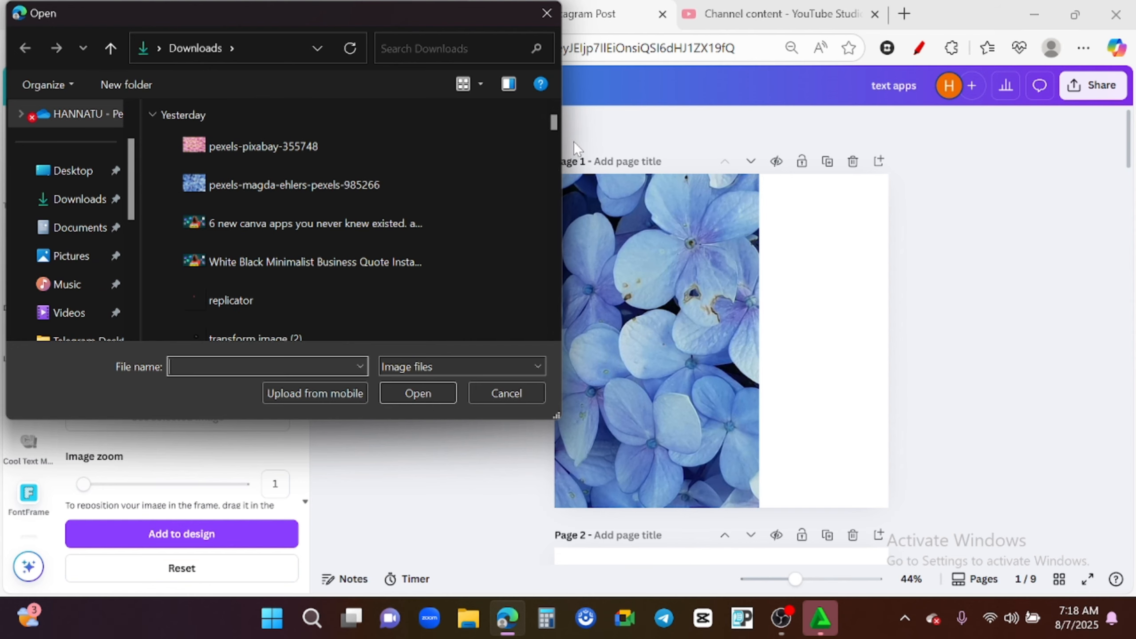
pyautogui.click(513, 388)
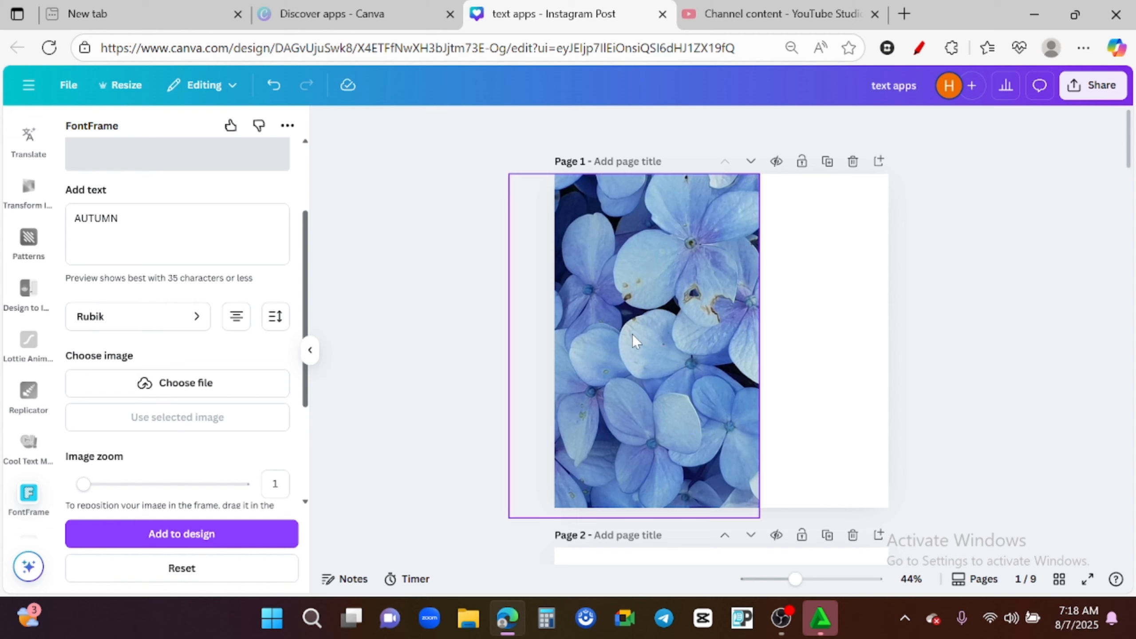
pyautogui.click(673, 302)
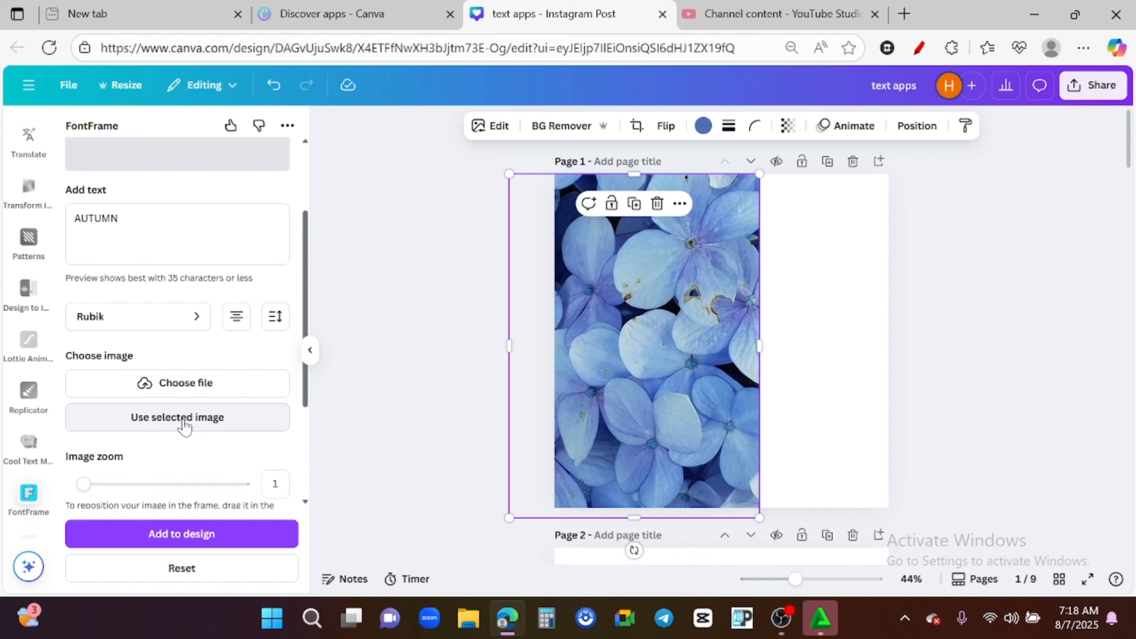
pyautogui.click(173, 423)
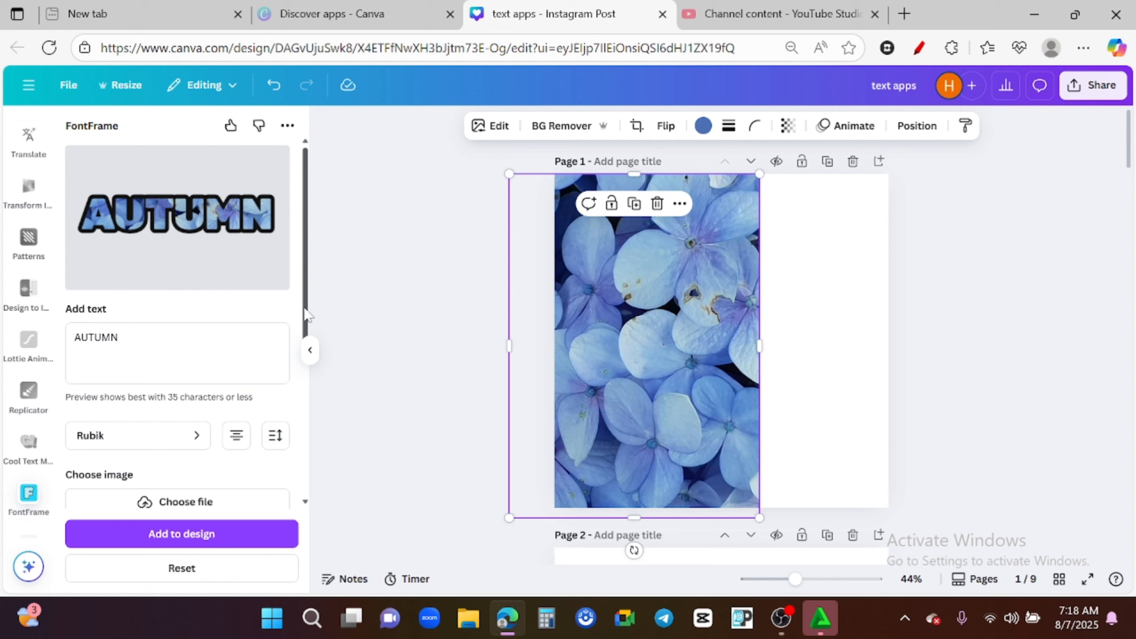
# - Try an image zoom of 1.7, then return the image zoom to 1
pyautogui.moveTo(308, 315); pyautogui.dragTo(311, 374)
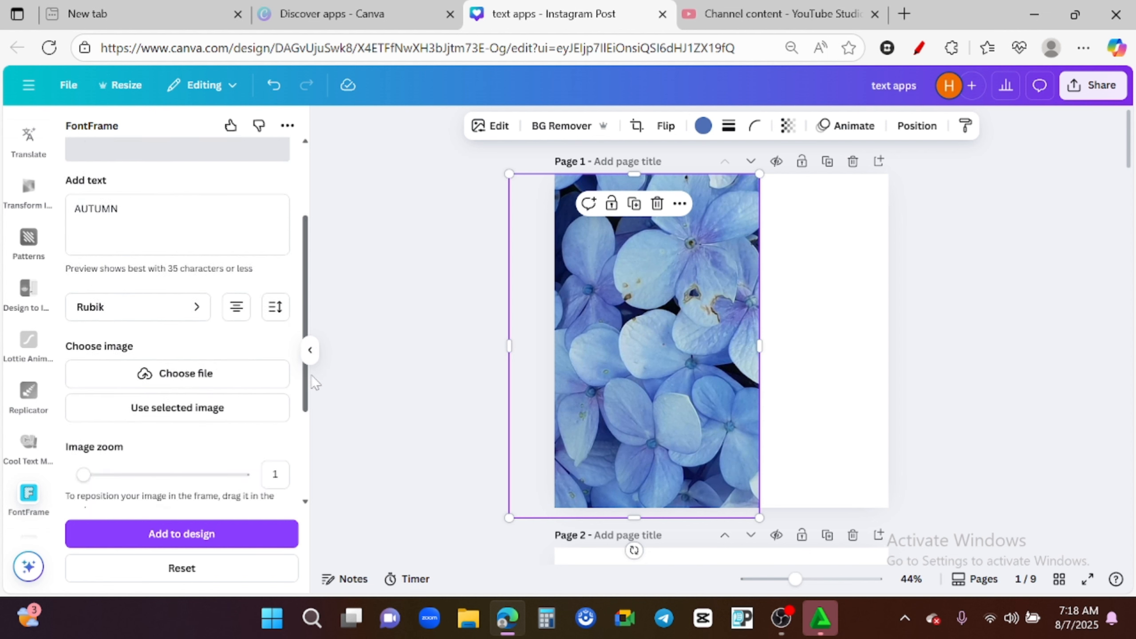
pyautogui.moveTo(83, 473); pyautogui.dragTo(112, 477)
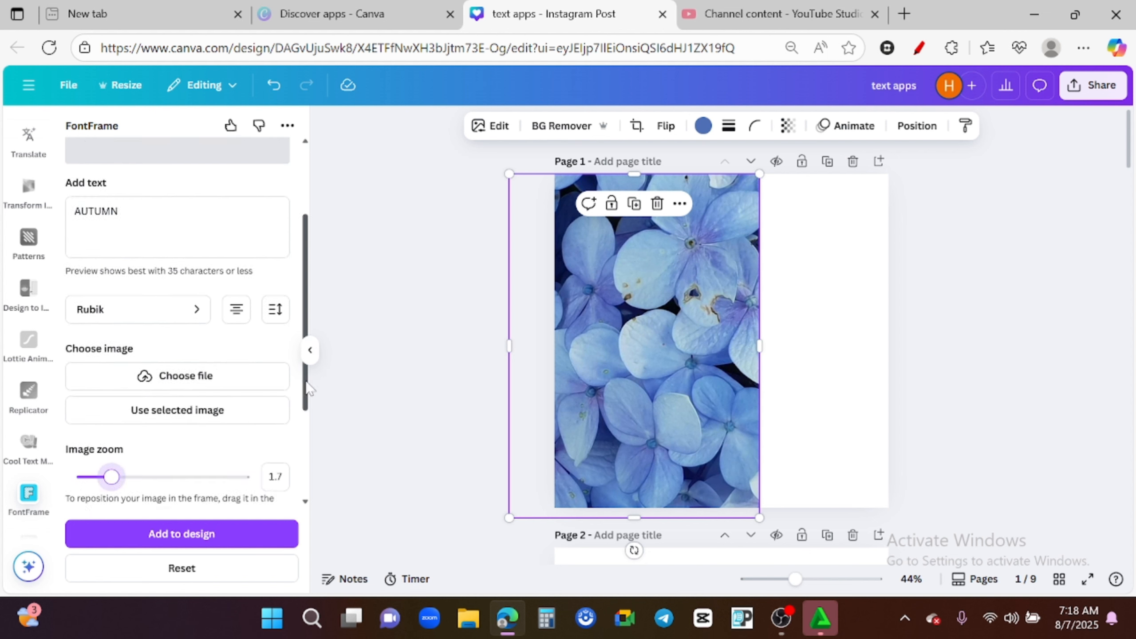
pyautogui.moveTo(313, 344); pyautogui.dragTo(316, 275)
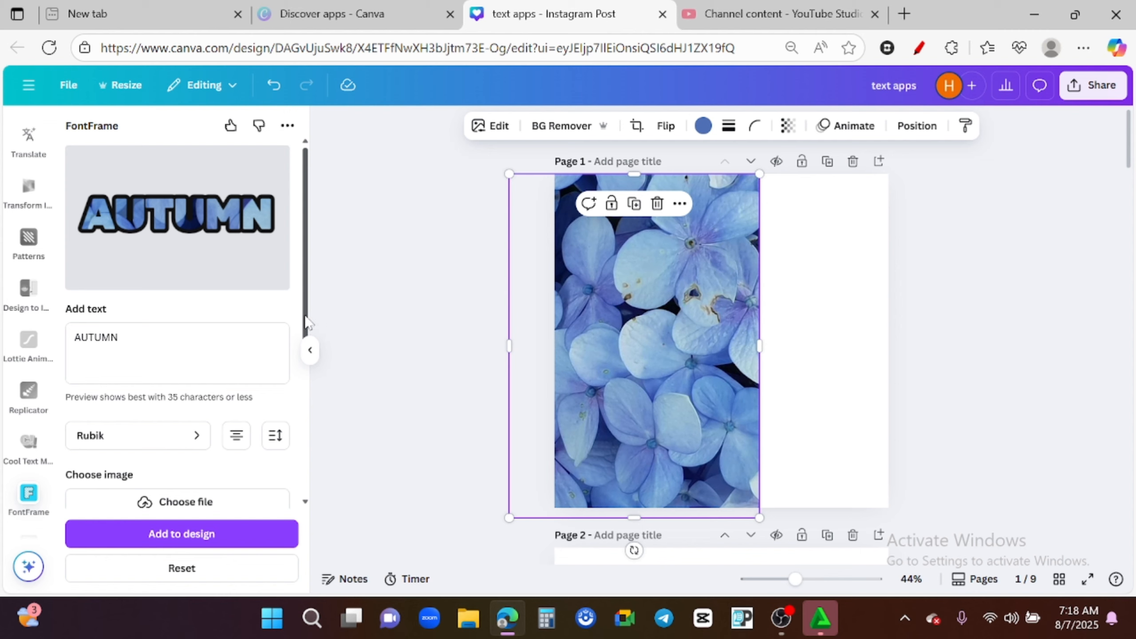
pyautogui.scroll(-4, 96, 434)
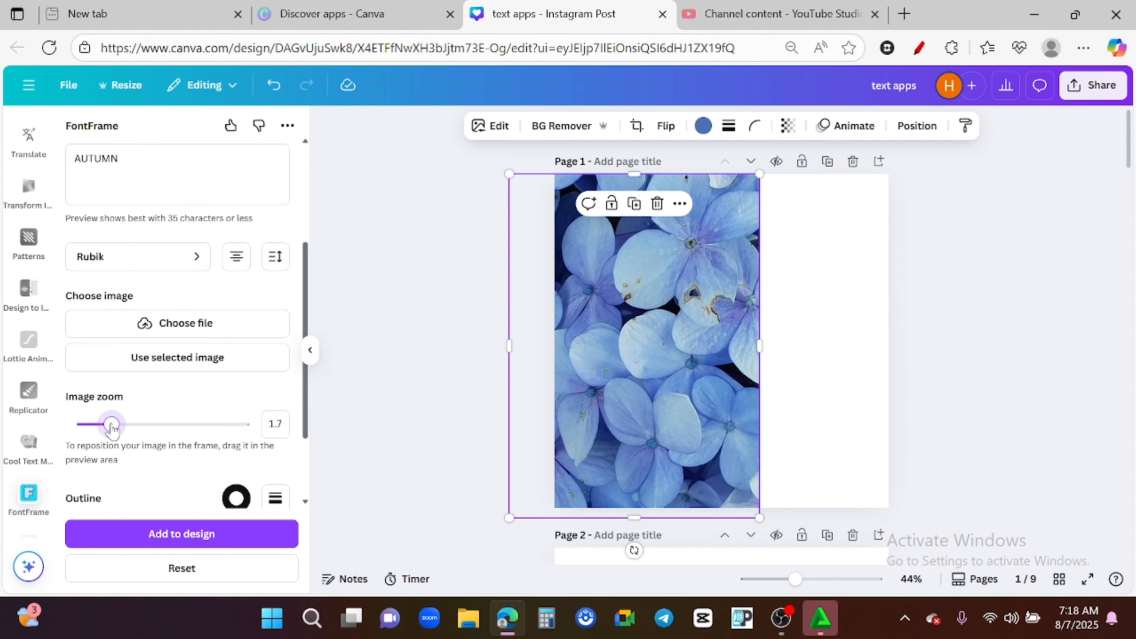
pyautogui.moveTo(111, 426); pyautogui.dragTo(82, 427)
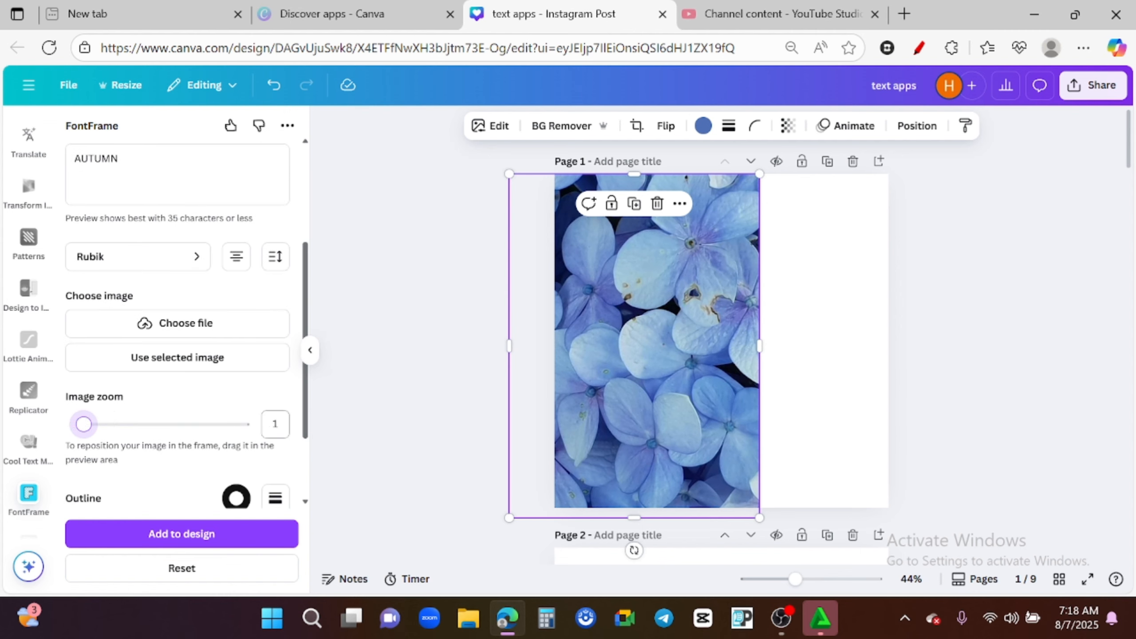
pyautogui.moveTo(309, 407); pyautogui.dragTo(311, 309)
# - Set the lettering outline's border weight to 48
pyautogui.scroll(-6, 237, 393)
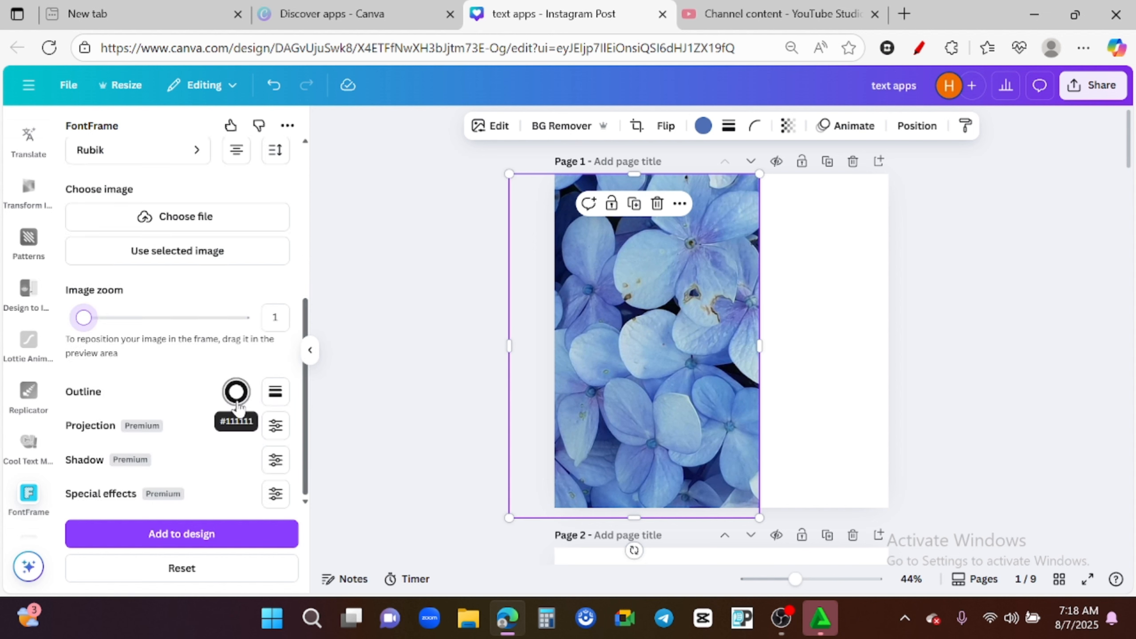
pyautogui.click(236, 392)
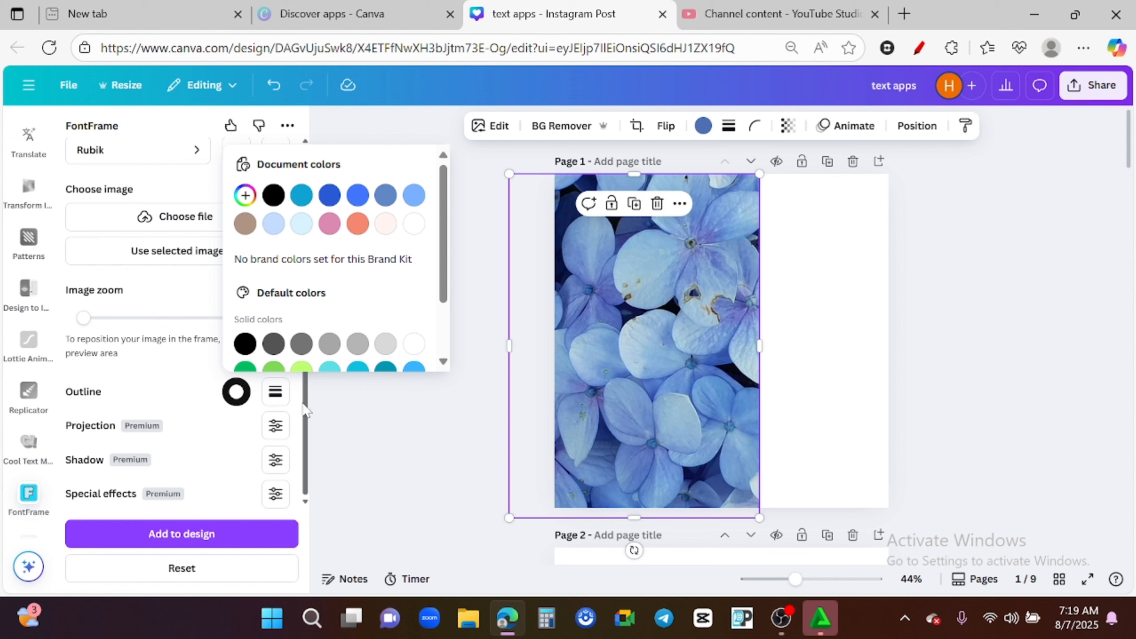
pyautogui.click(278, 401)
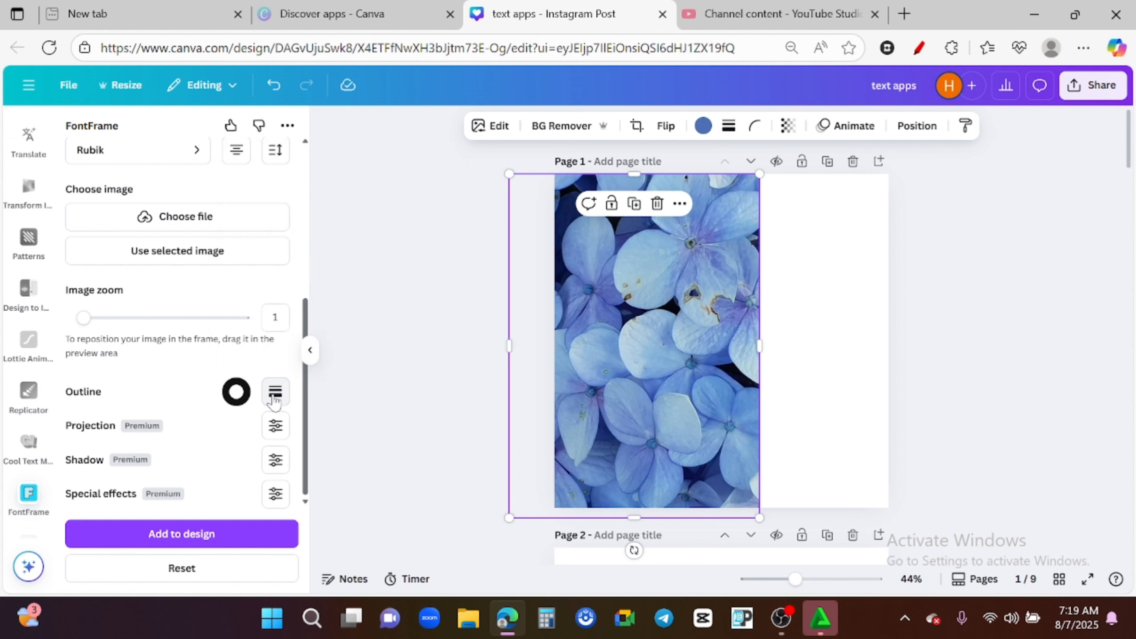
pyautogui.click(276, 401)
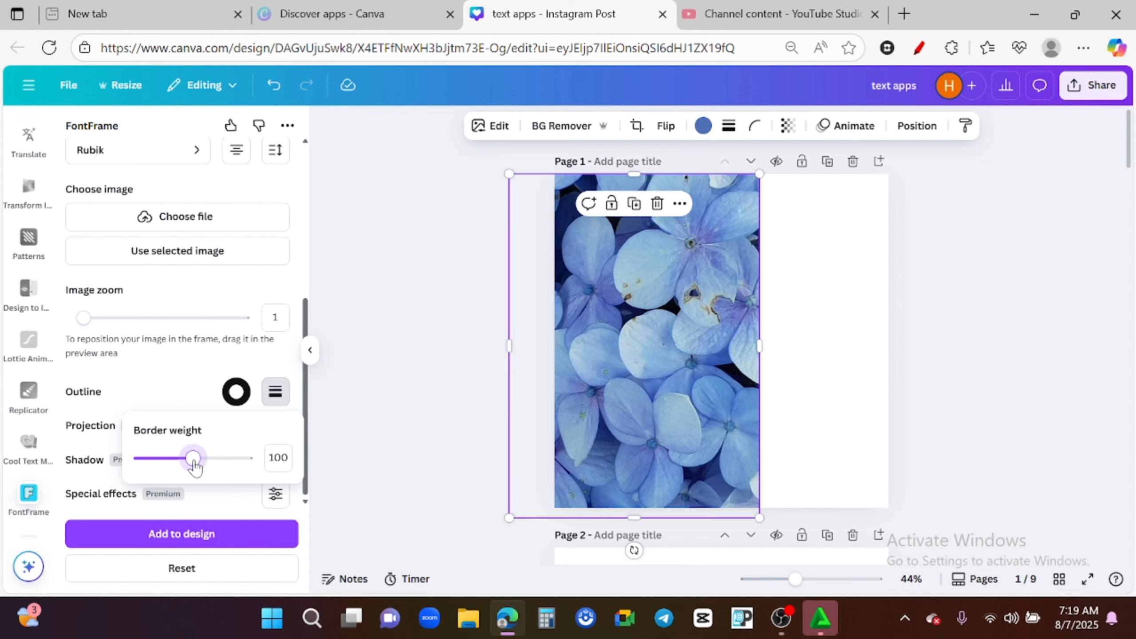
pyautogui.moveTo(306, 435); pyautogui.dragTo(310, 276)
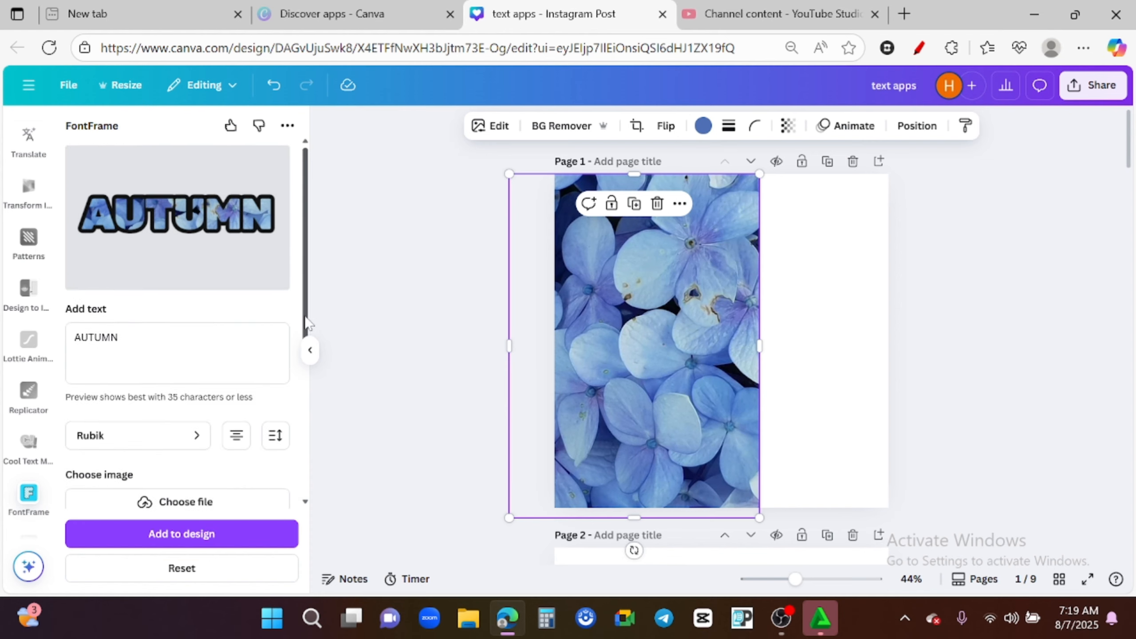
pyautogui.moveTo(306, 322); pyautogui.dragTo(312, 494)
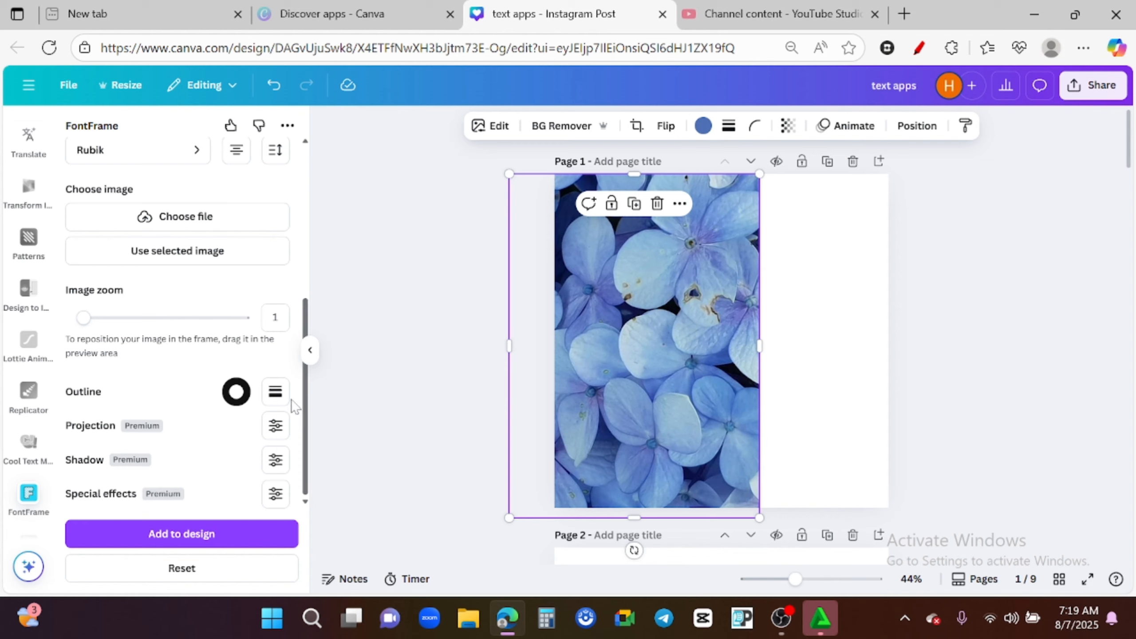
pyautogui.click(276, 391)
pyautogui.moveTo(197, 458); pyautogui.dragTo(224, 465)
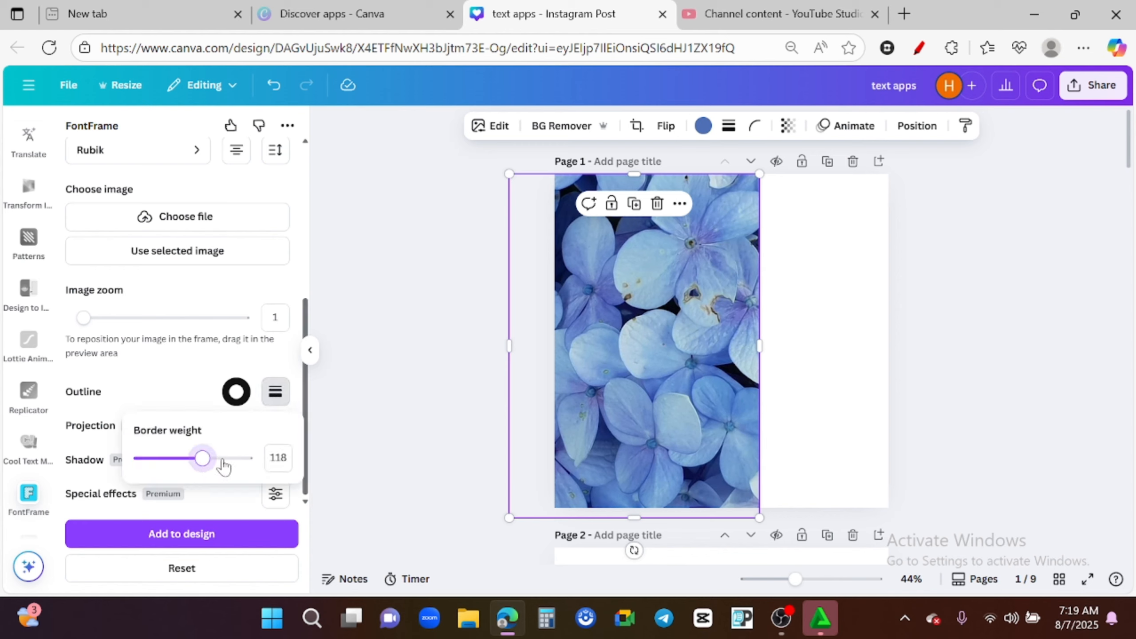
pyautogui.moveTo(312, 456); pyautogui.dragTo(290, 470)
pyautogui.click(275, 392)
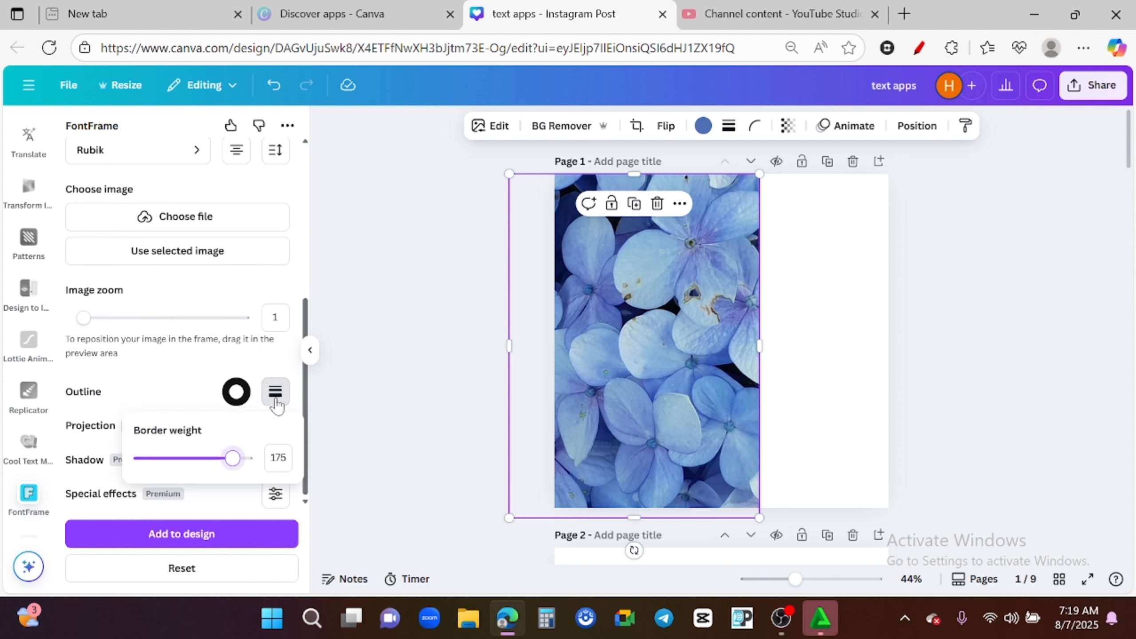
pyautogui.moveTo(232, 459); pyautogui.dragTo(167, 465)
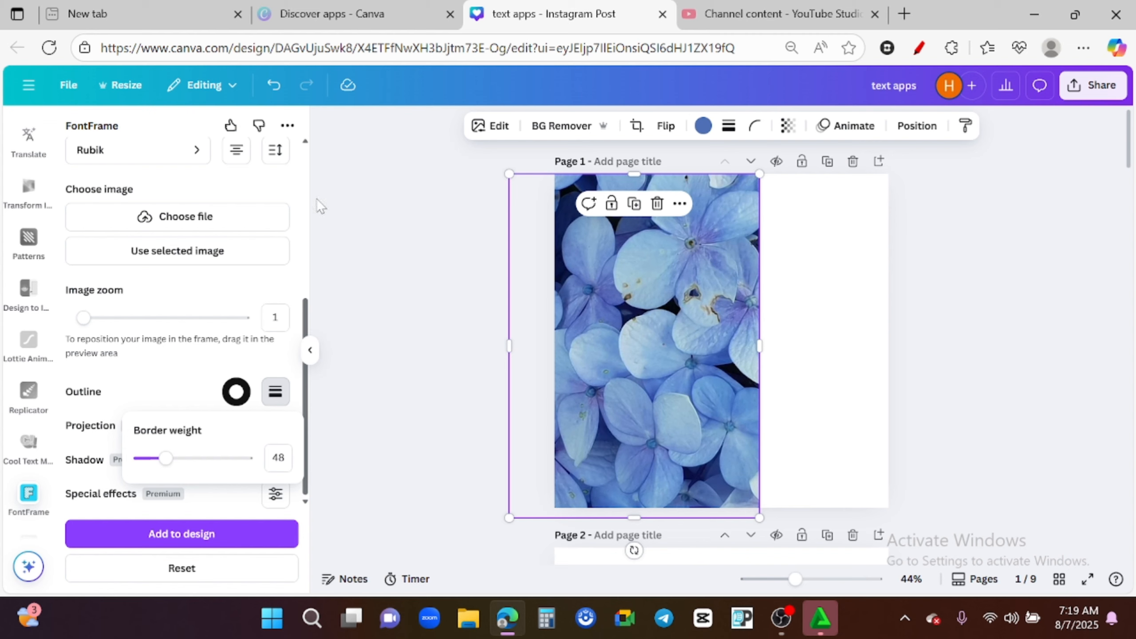
# - Add the AUTUMN lettering to page 1 and enlarge it over the photo
pyautogui.scroll(6, 284, 187)
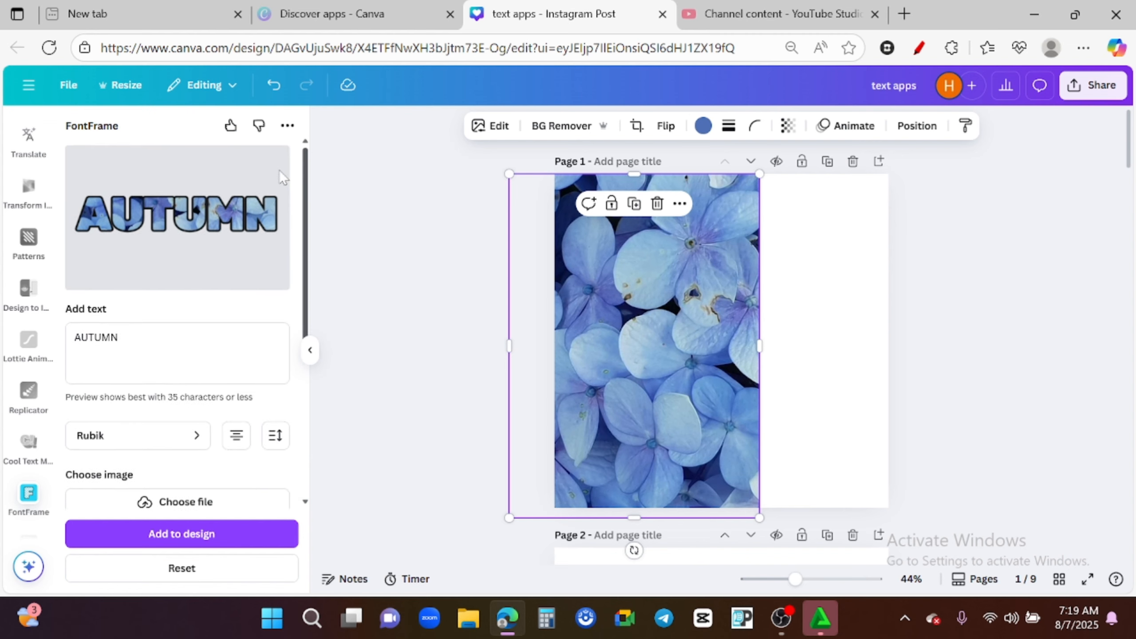
pyautogui.scroll(-6, 281, 172)
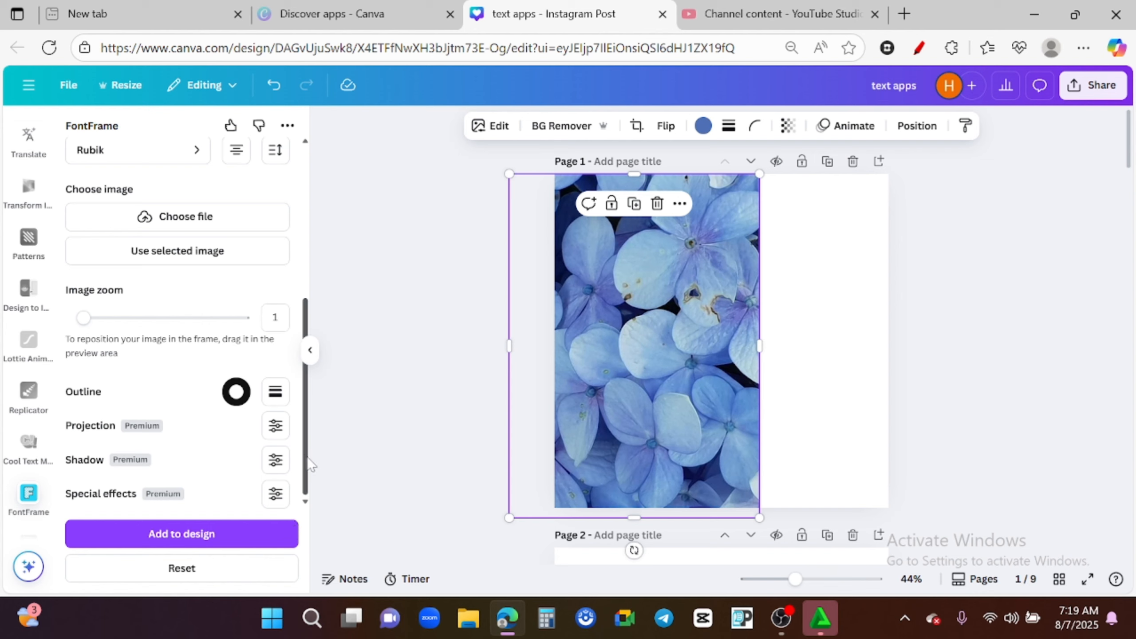
pyautogui.click(190, 542)
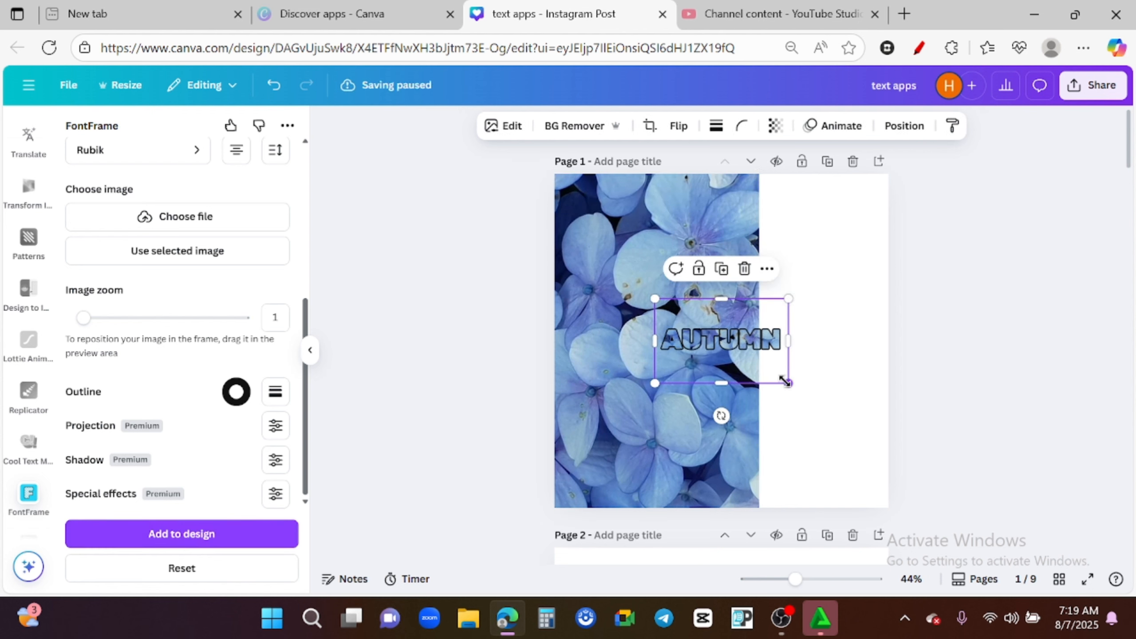
pyautogui.moveTo(789, 384); pyautogui.dragTo(885, 414)
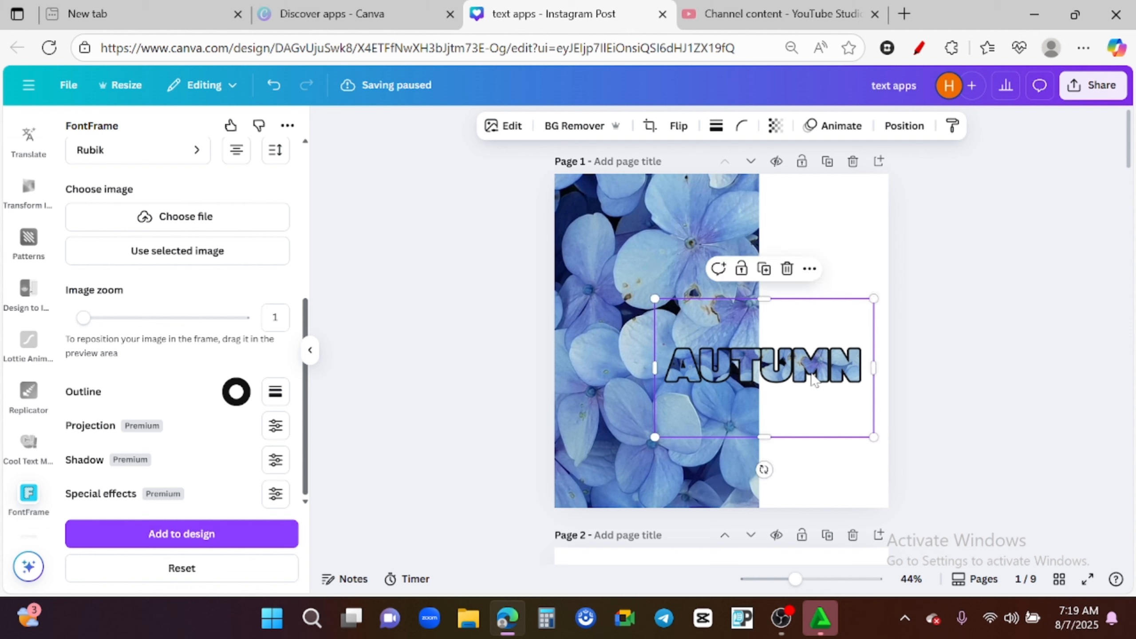
# - Move the AUTUMN lettering higher on page 1 and shift it into position over the photo
pyautogui.moveTo(812, 378); pyautogui.dragTo(813, 304)
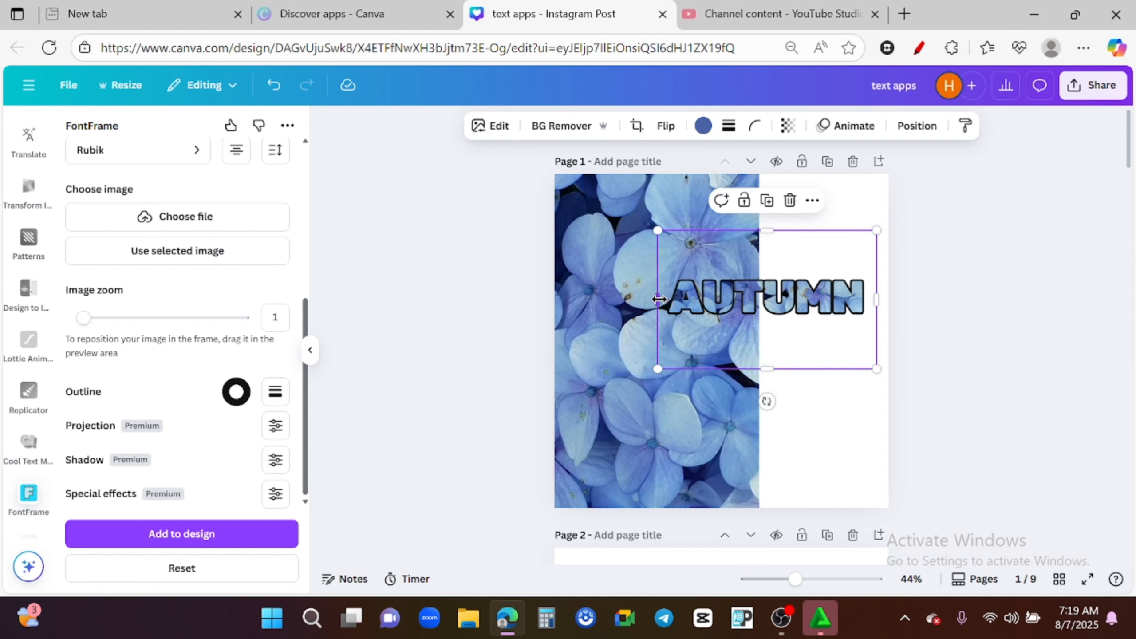
pyautogui.moveTo(657, 300); pyautogui.dragTo(760, 291)
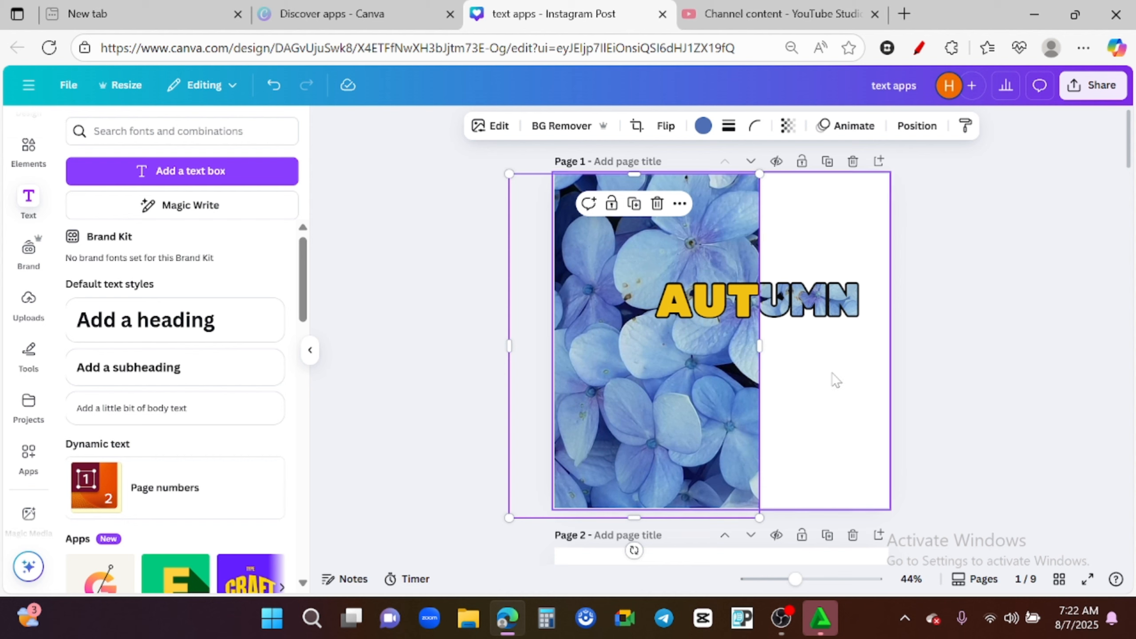
pyautogui.click(803, 464)
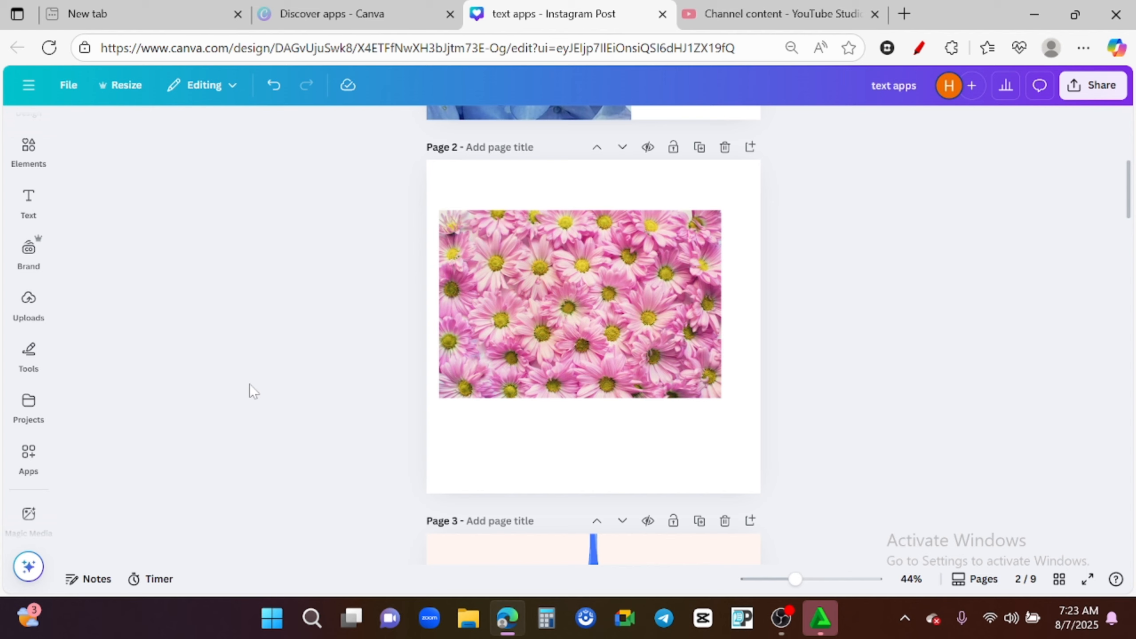
# - Select page 2 and open the TypeCutOut app by searching the apps for "type"
pyautogui.click(577, 251)
pyautogui.click(679, 185)
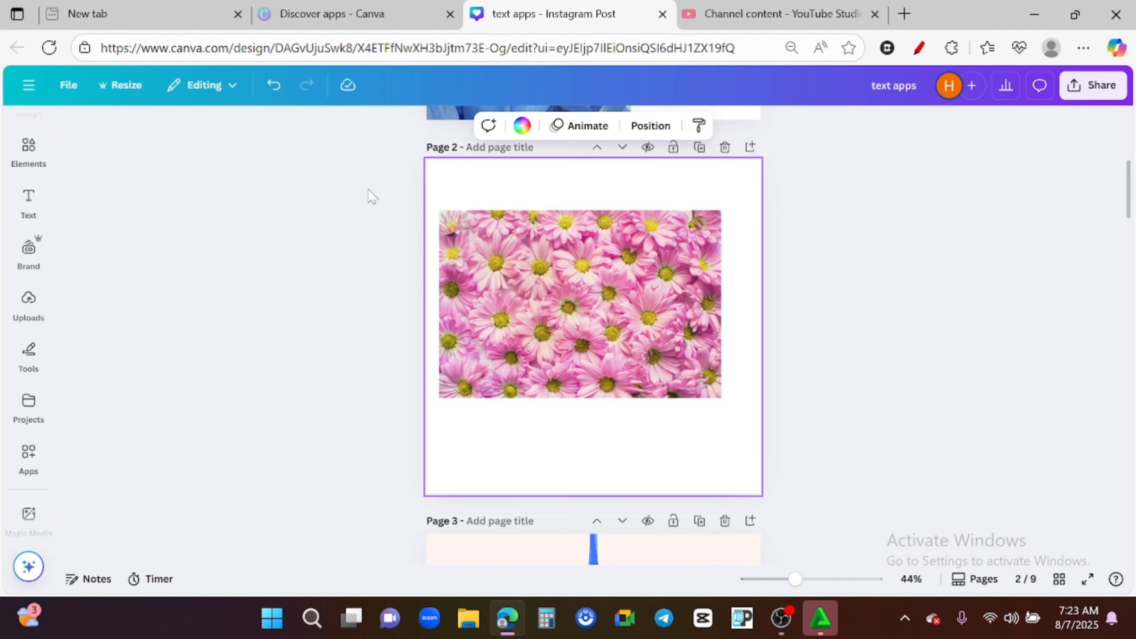
pyautogui.click(28, 453)
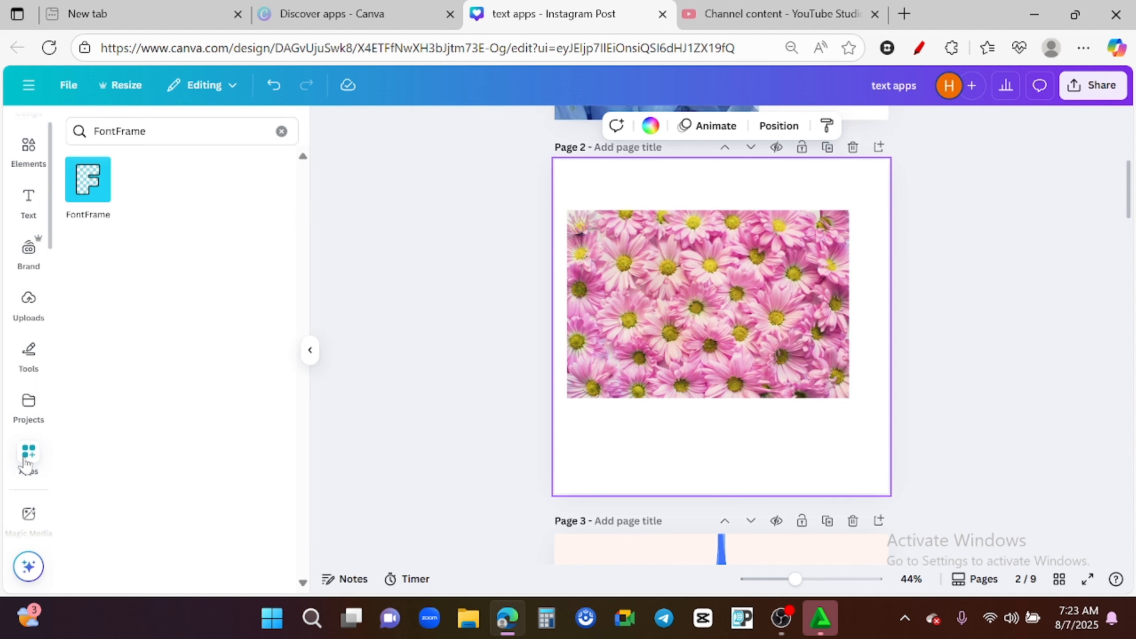
pyautogui.click(281, 131)
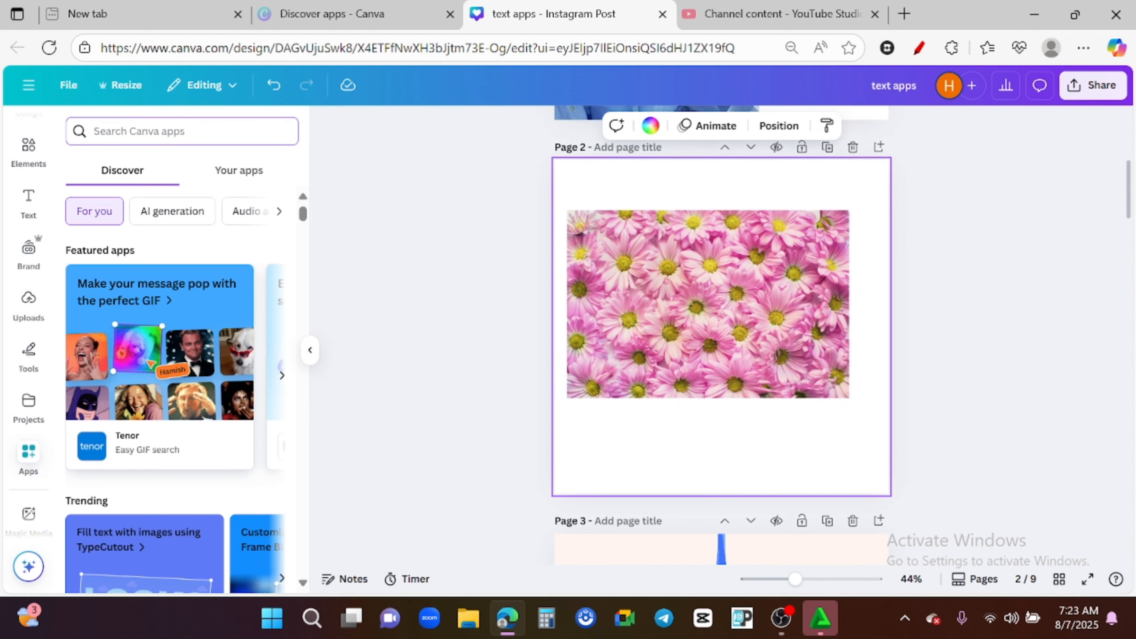
pyautogui.write('type')
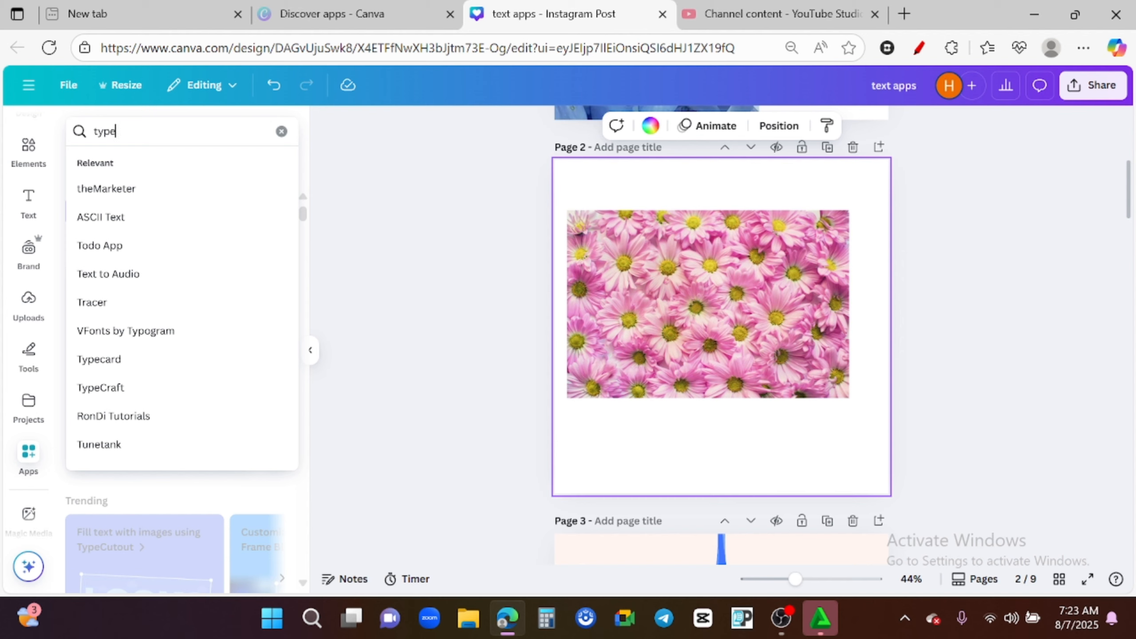
pyautogui.click(151, 306)
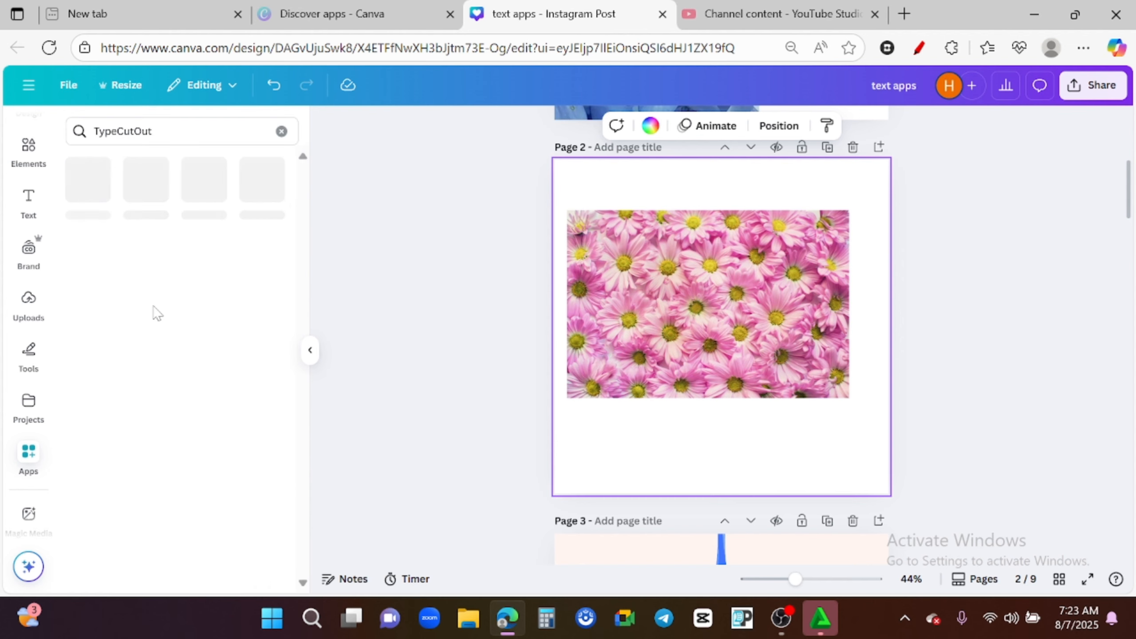
pyautogui.click(85, 179)
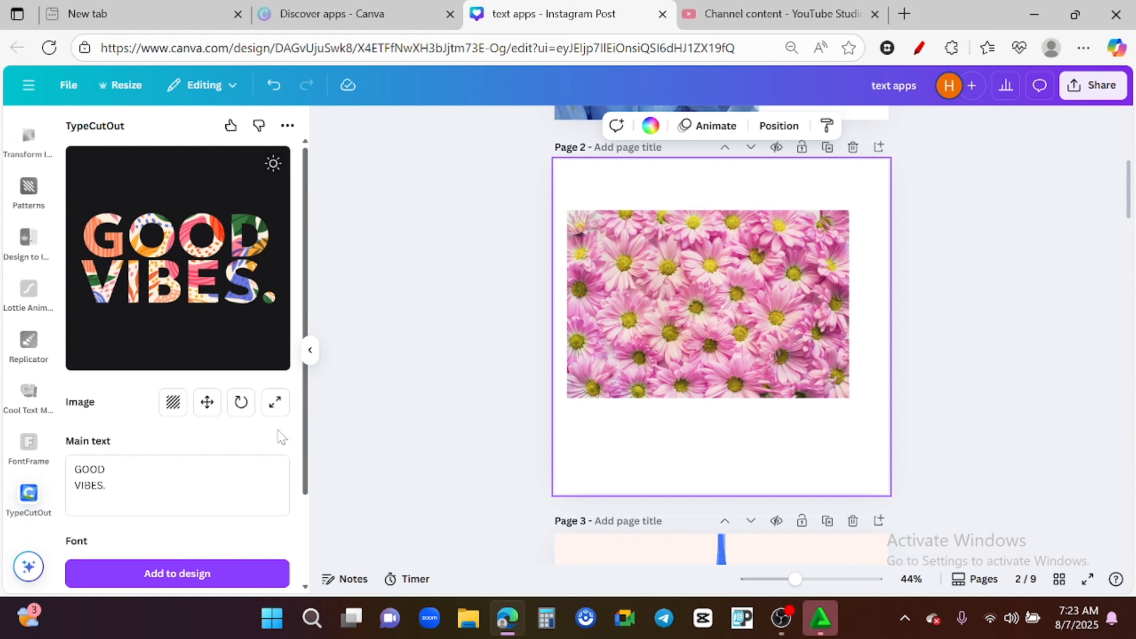
# - Replace the TypeCutOut main text with HAPPY on the first line and DAY on the second
pyautogui.scroll(-1, 308, 444)
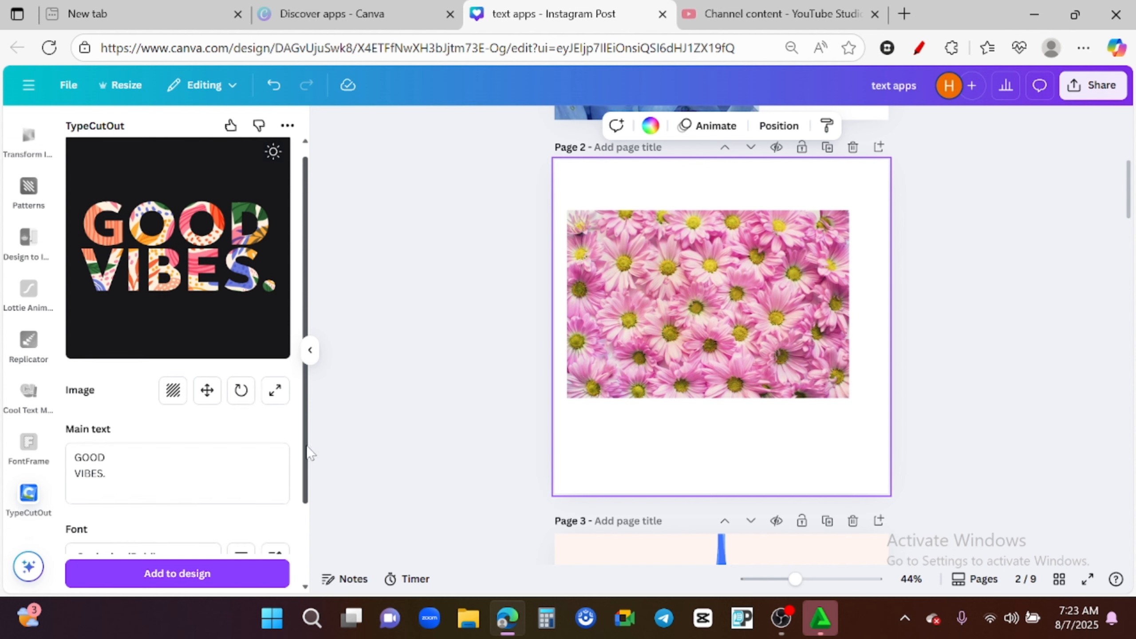
pyautogui.moveTo(106, 473); pyautogui.dragTo(74, 458)
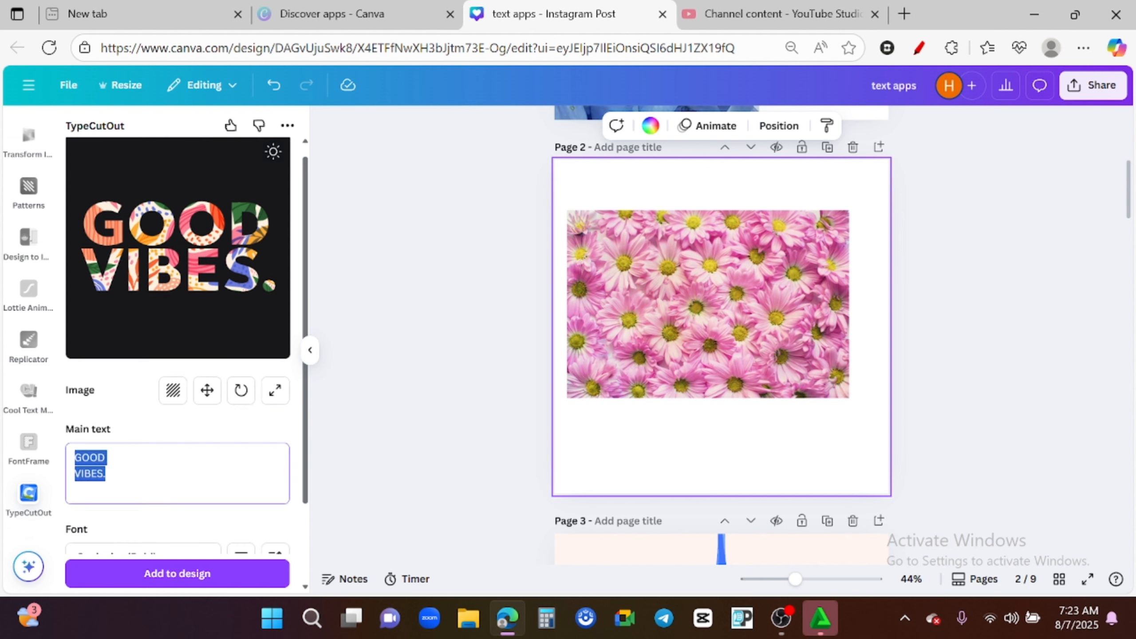
pyautogui.write('happy')
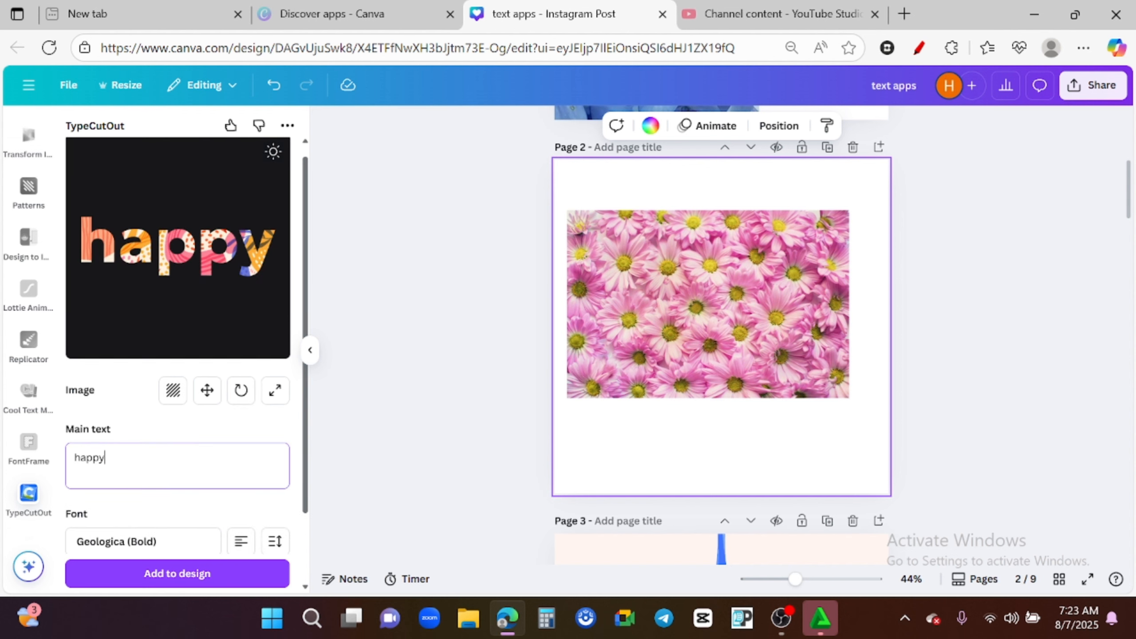
pyautogui.press('BackSpace')
pyautogui.press('BackSpace')
pyautogui.press('BackSpace')
pyautogui.press('BackSpace')
pyautogui.press('BackSpace')
pyautogui.write('HAPPY')
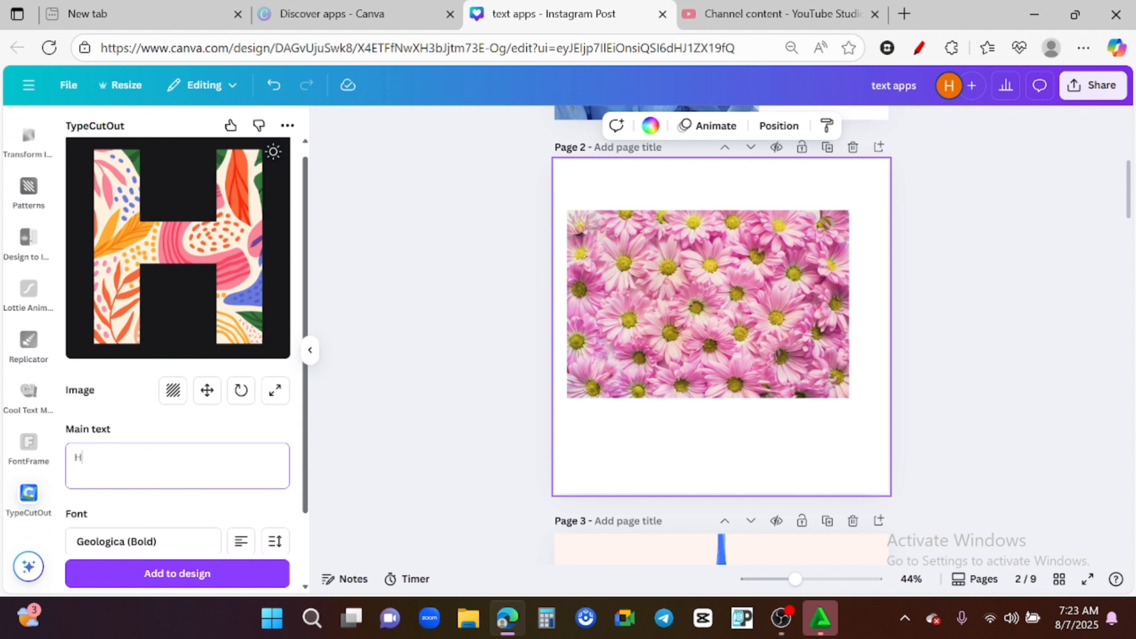
pyautogui.press('Return')
pyautogui.write('DAY')
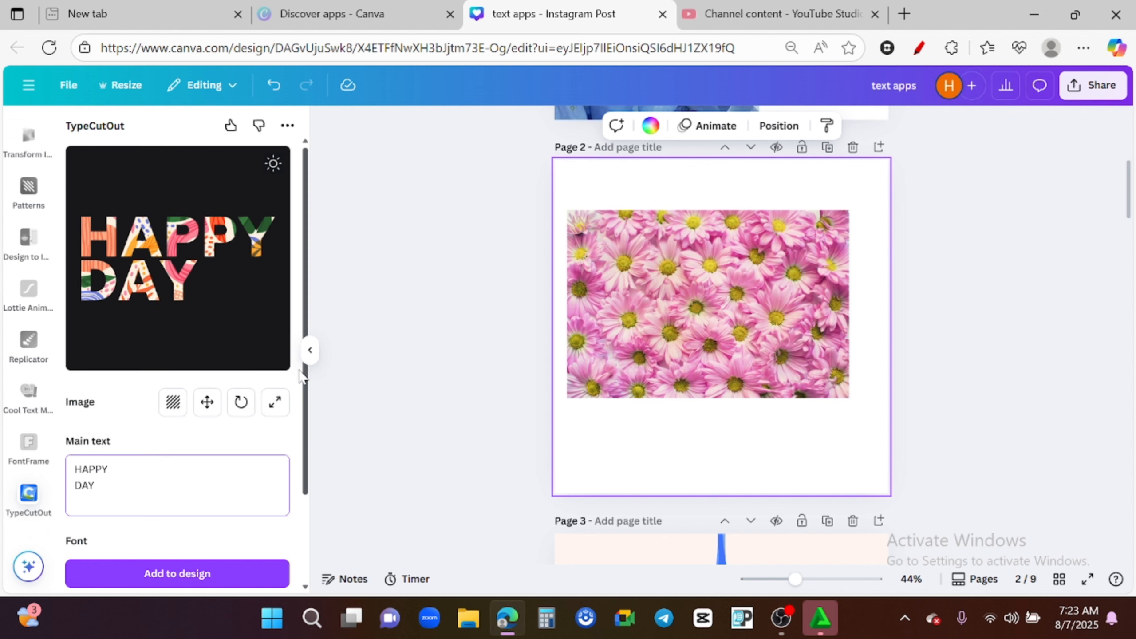
# - Upload the pexels-pixabay-355748 image from Downloads as the lettering's fill image
pyautogui.click(274, 167)
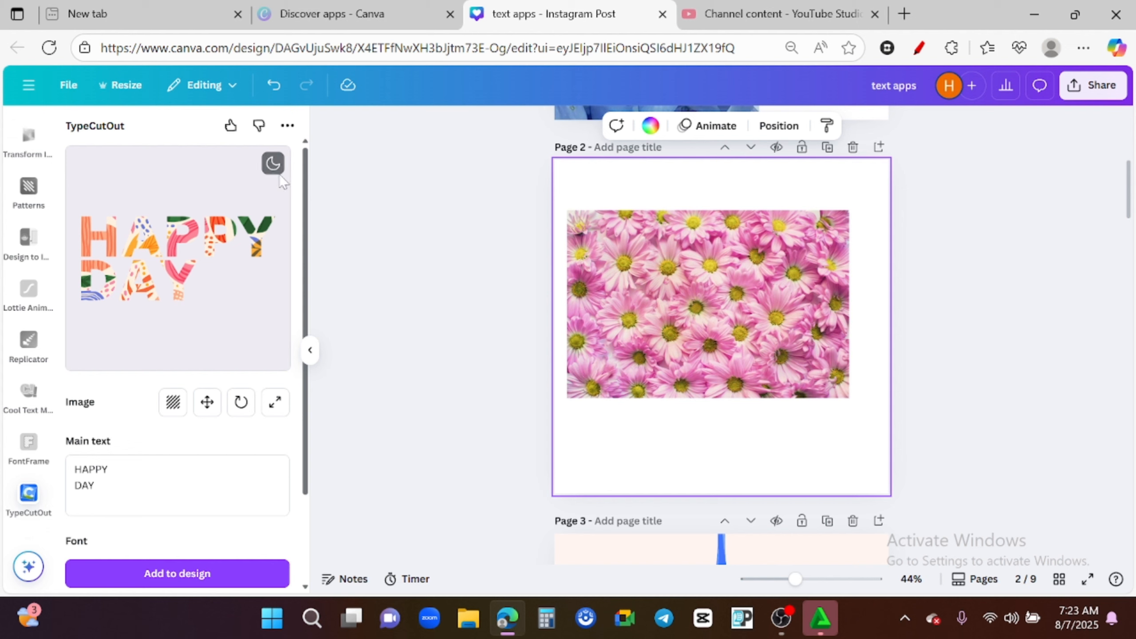
pyautogui.click(274, 165)
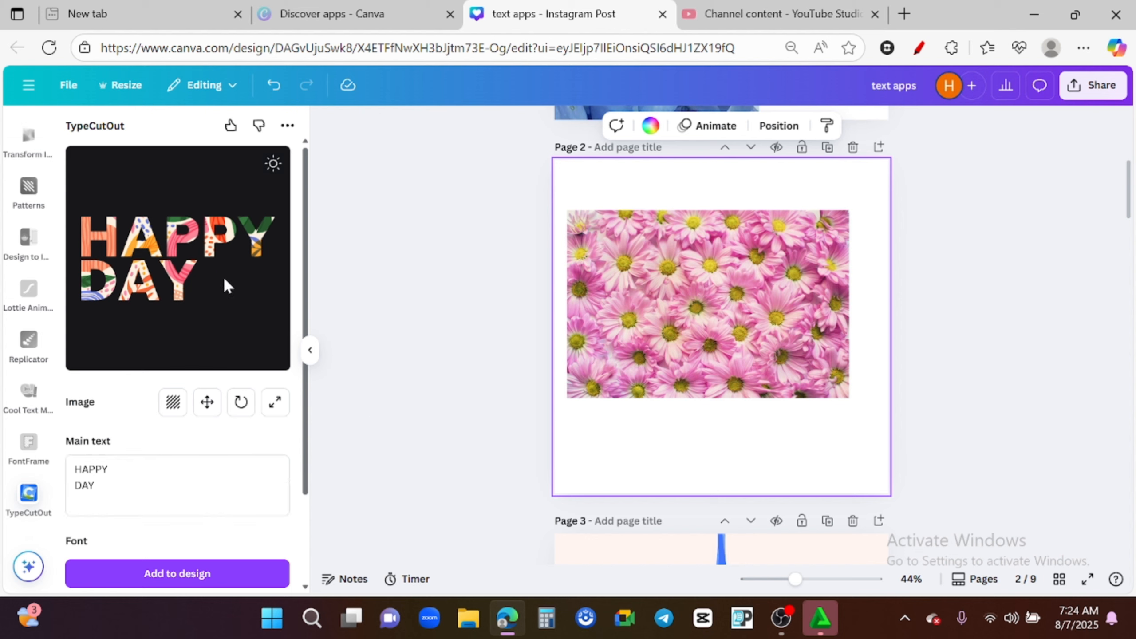
pyautogui.click(174, 406)
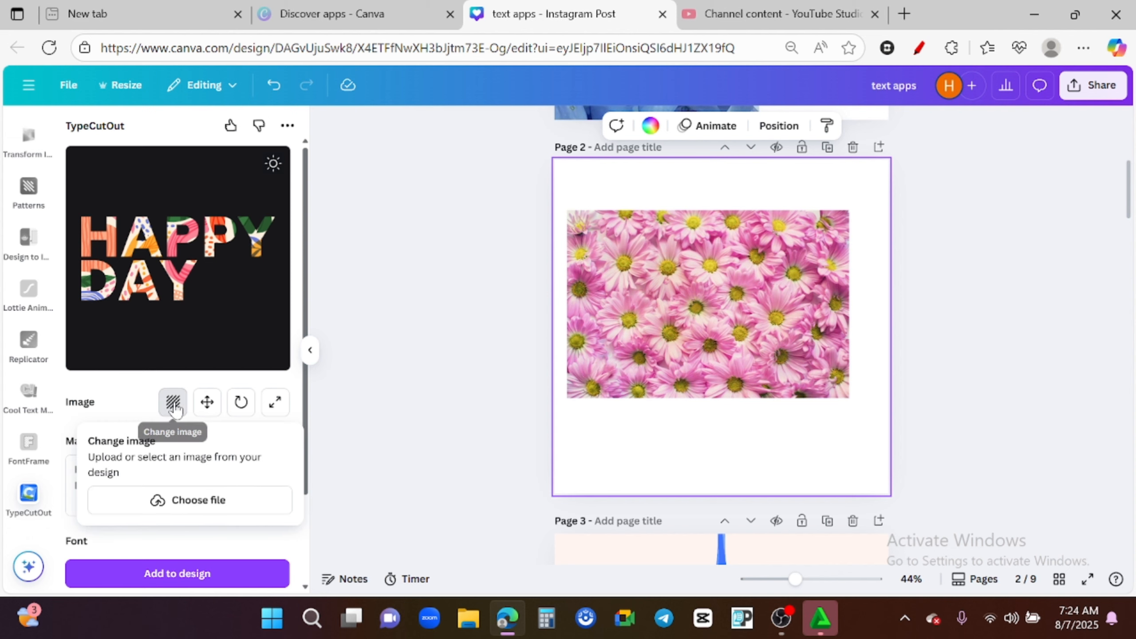
pyautogui.click(190, 501)
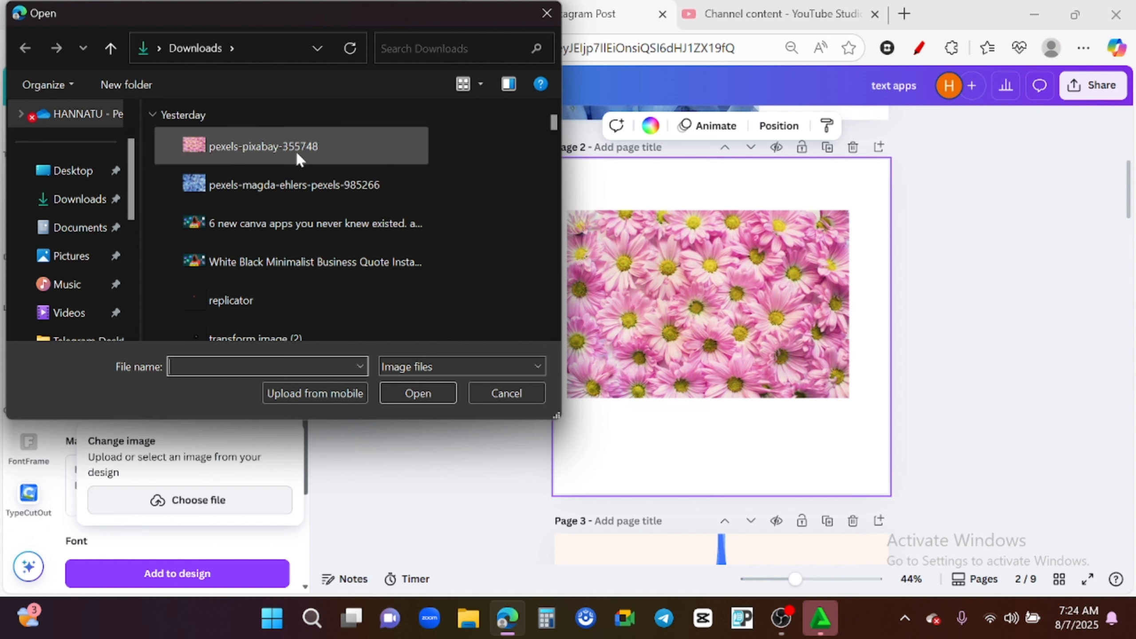
pyautogui.click(251, 153)
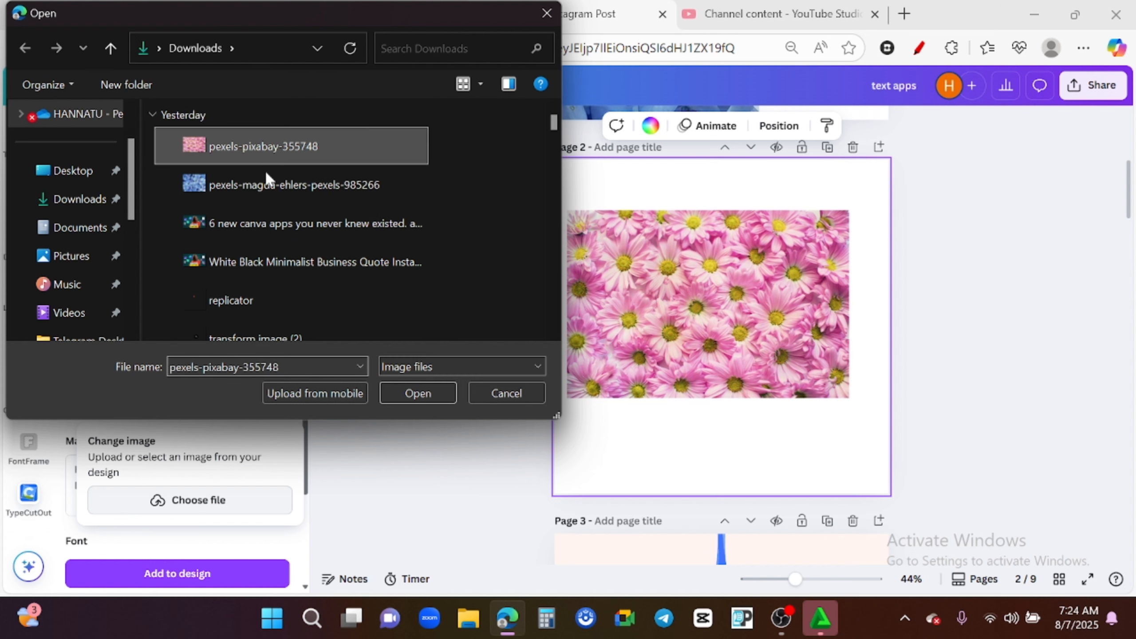
pyautogui.click(418, 393)
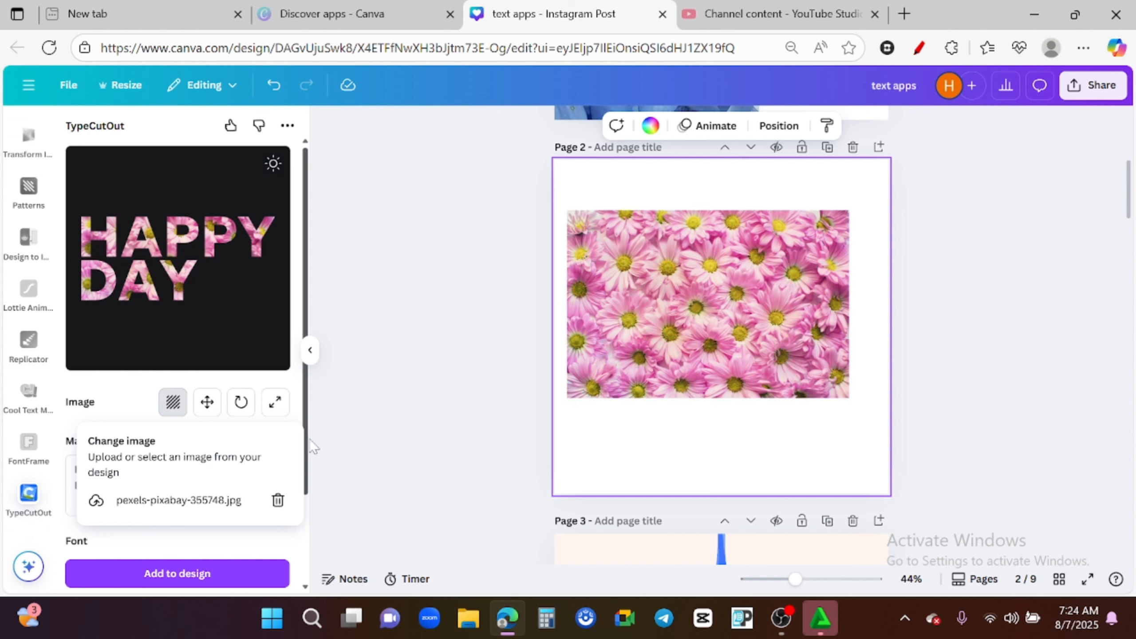
# - Adjust the fill image's position inside the lettering slightly
pyautogui.click(208, 407)
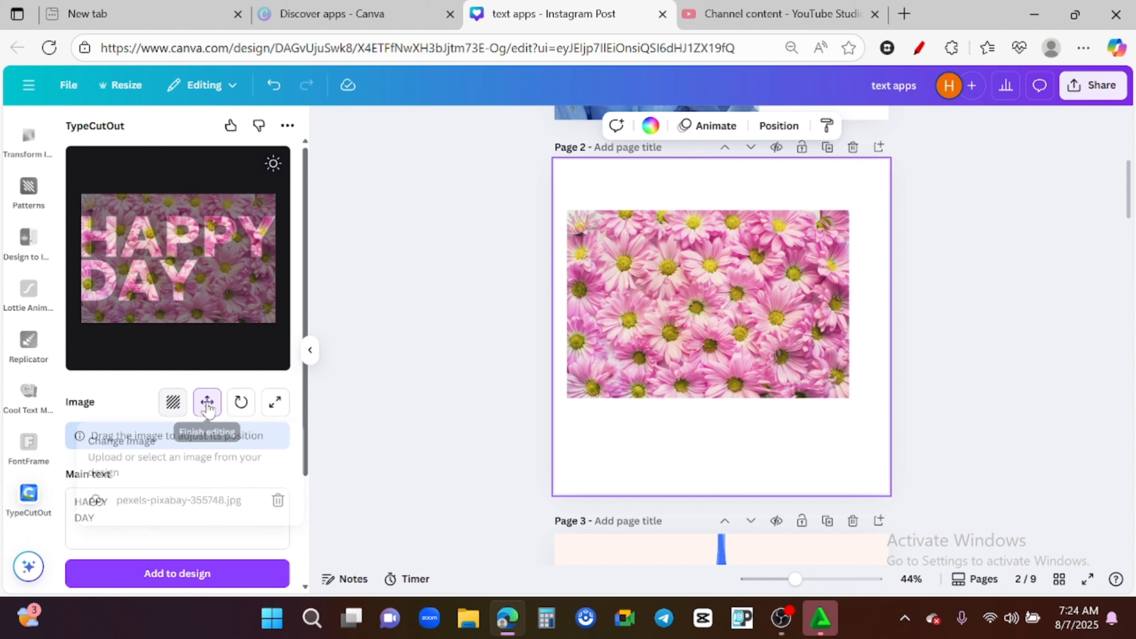
pyautogui.moveTo(220, 319)
pyautogui.mouseDown()
pyautogui.moveTo(175, 291)
pyautogui.moveTo(261, 317)
pyautogui.moveTo(197, 308)
pyautogui.moveTo(239, 310)
pyautogui.moveTo(216, 315)
pyautogui.moveTo(226, 319)
pyautogui.mouseUp()
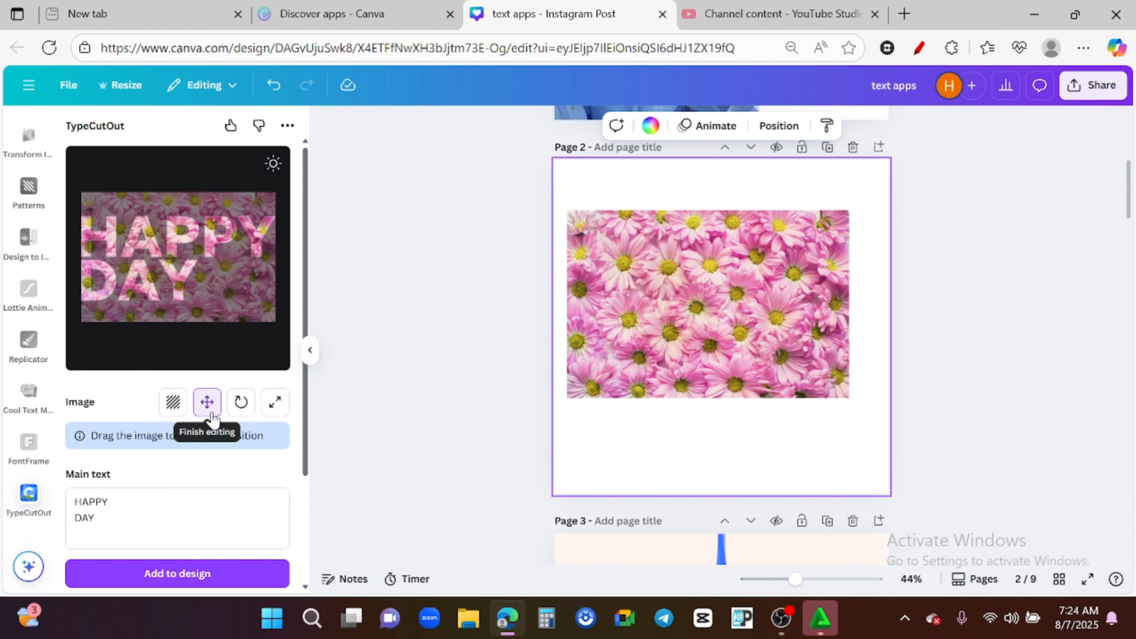
pyautogui.click(207, 400)
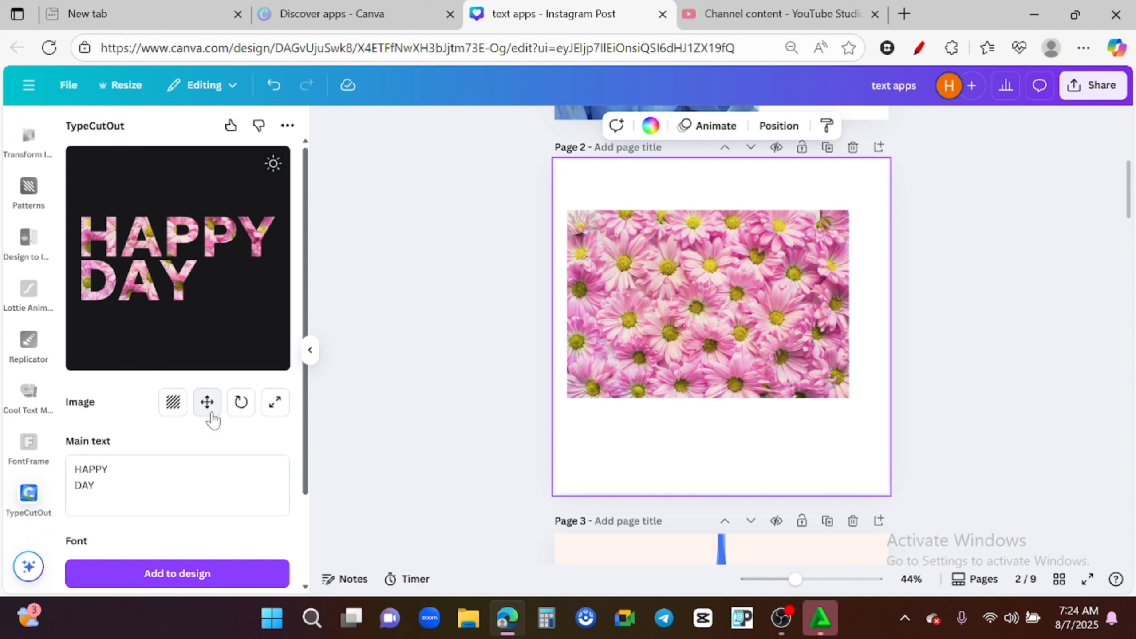
# - Set the fill image's rotation to -180
pyautogui.click(241, 403)
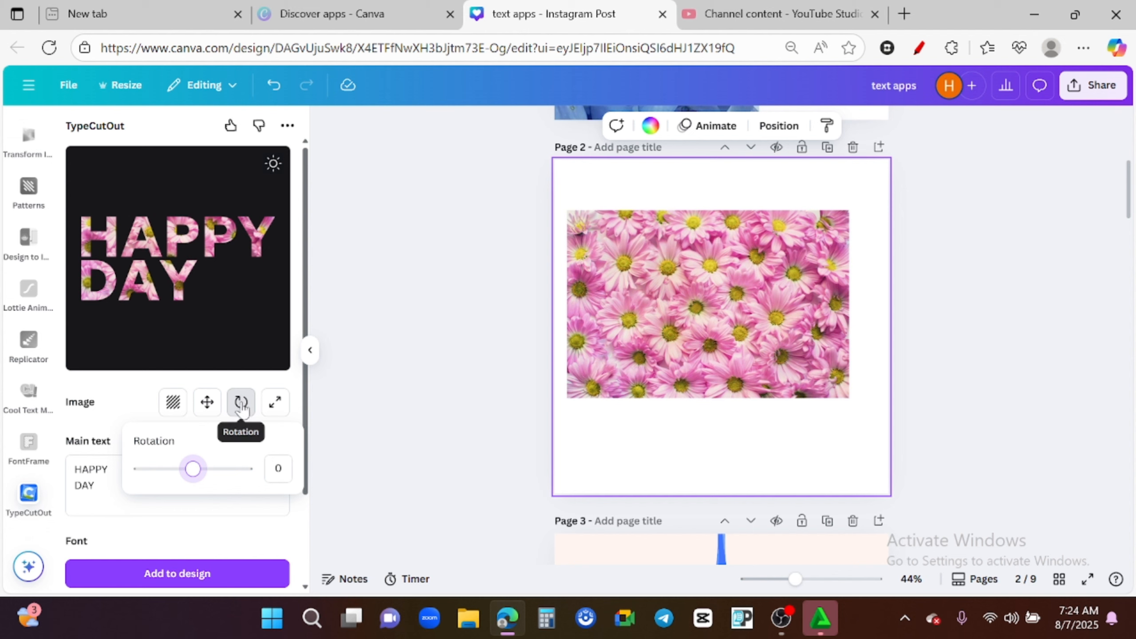
pyautogui.click(242, 404)
pyautogui.click(241, 404)
pyautogui.click(242, 404)
pyautogui.click(242, 404)
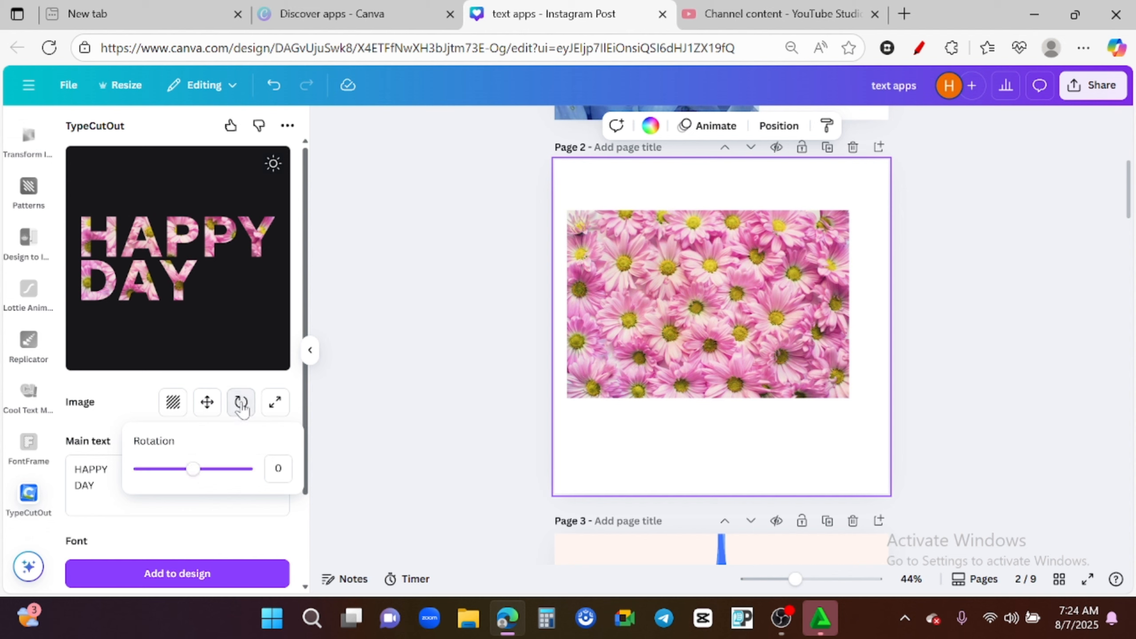
pyautogui.moveTo(192, 469); pyautogui.dragTo(141, 457)
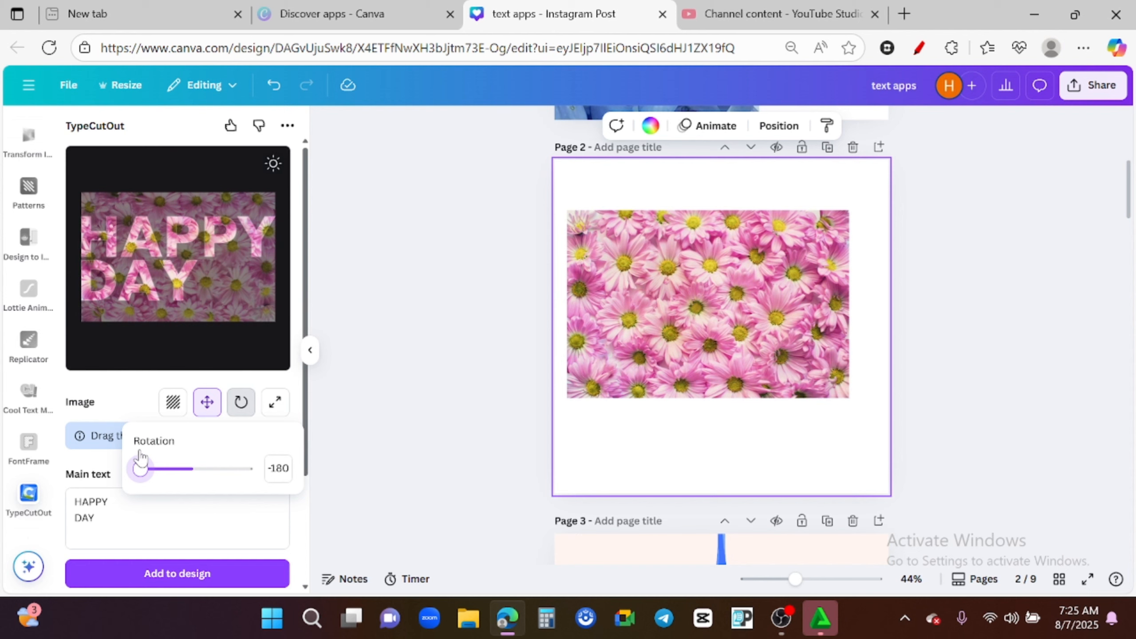
# - Center-align the HAPPY DAY lettering text
pyautogui.click(274, 407)
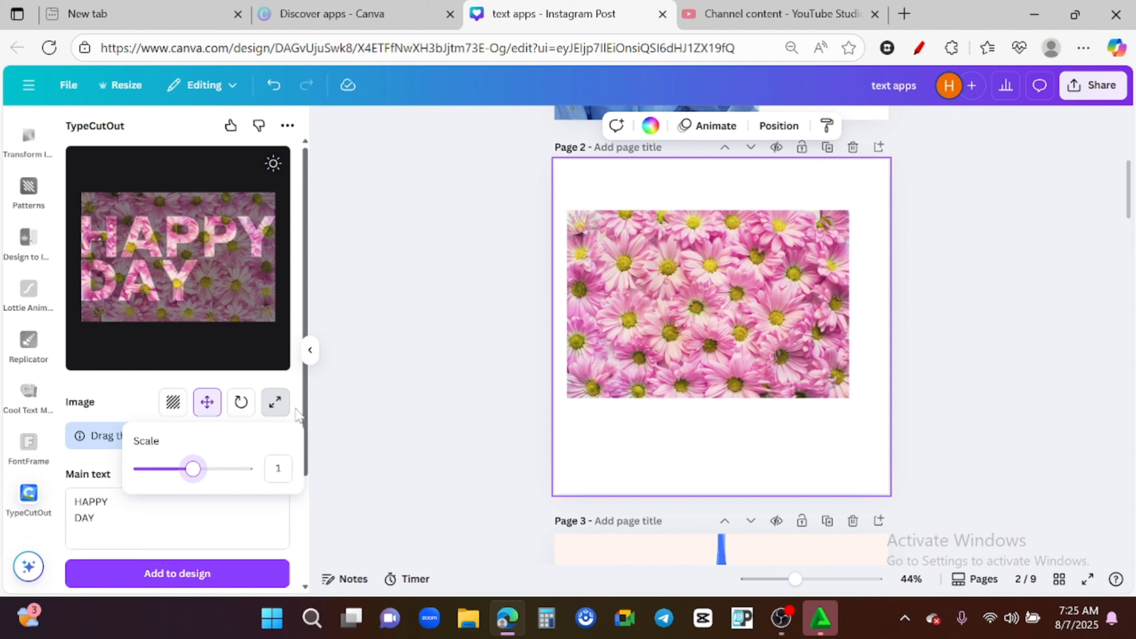
pyautogui.click(275, 402)
pyautogui.scroll(-2, 304, 475)
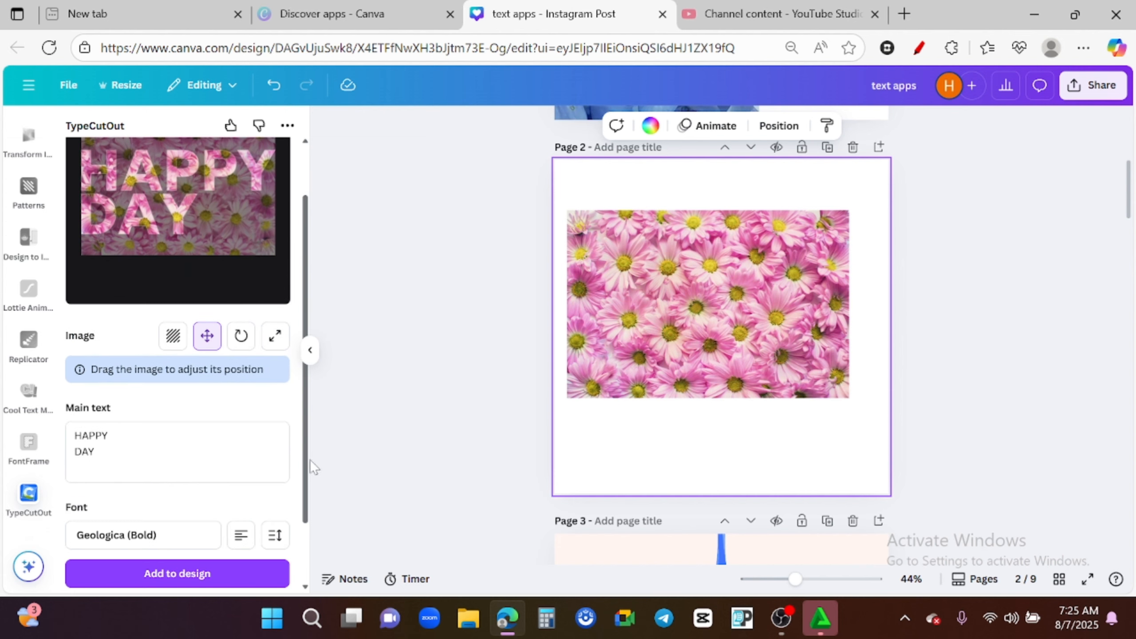
pyautogui.scroll(-2, 268, 461)
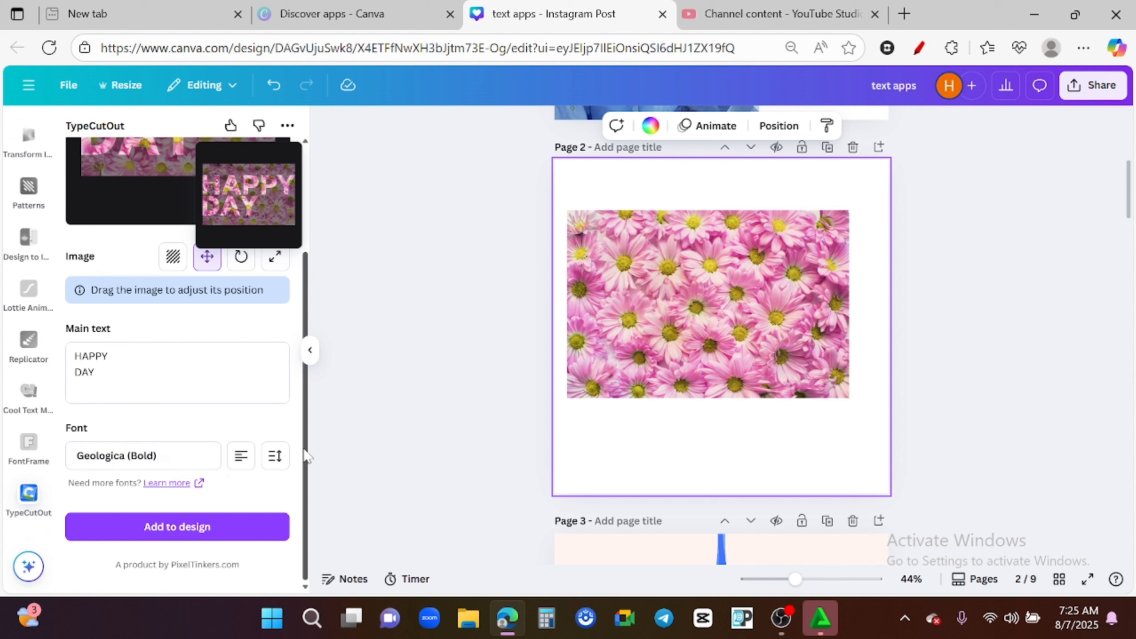
pyautogui.moveTo(307, 451)
pyautogui.mouseDown()
pyautogui.moveTo(304, 375)
pyautogui.moveTo(305, 470)
pyautogui.mouseUp()
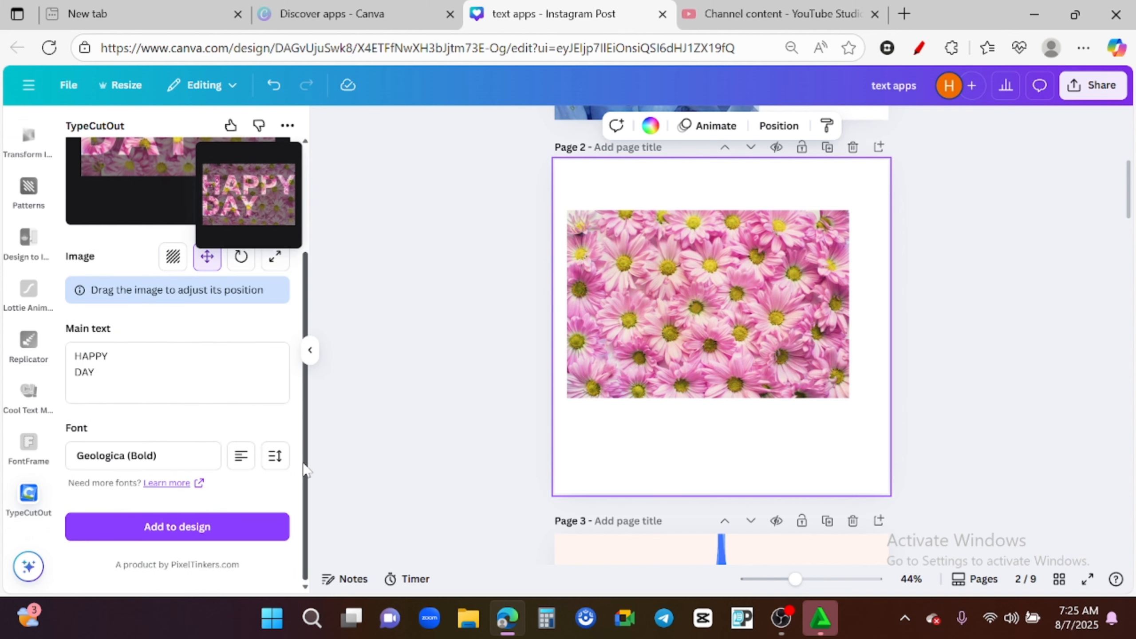
pyautogui.click(240, 461)
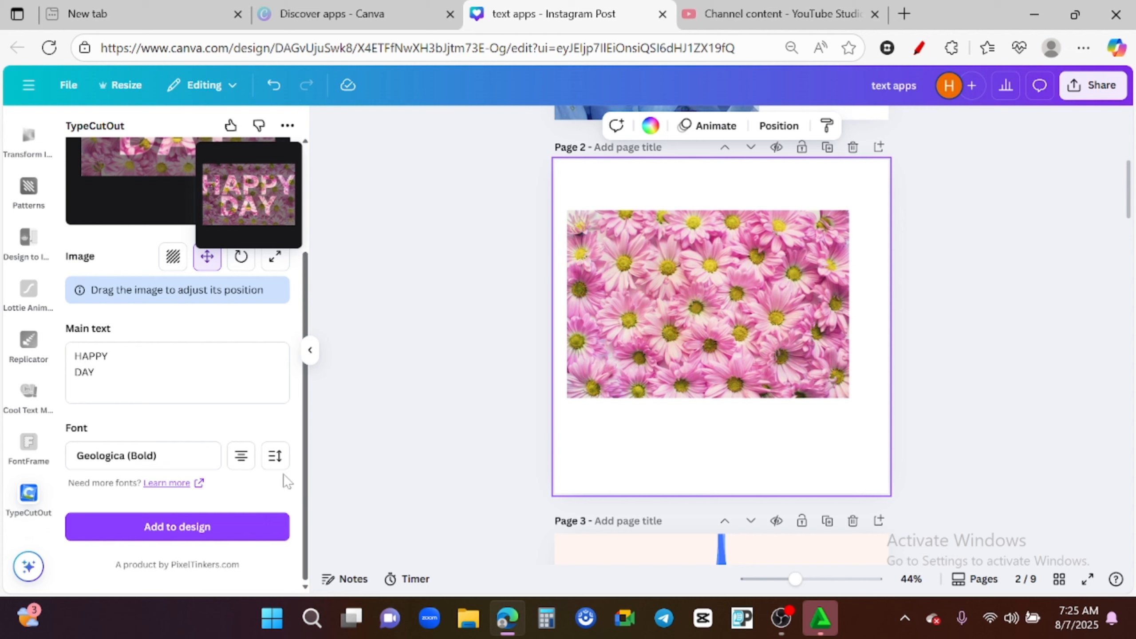
# - Set the HAPPY DAY lettering's line height to 0.5
pyautogui.click(280, 462)
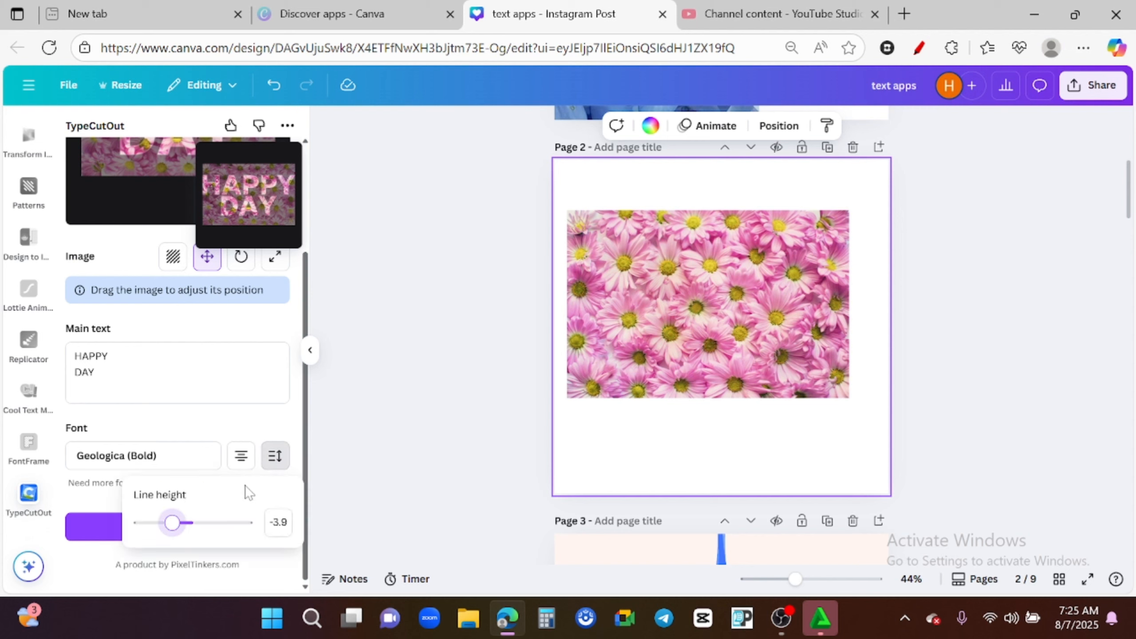
pyautogui.moveTo(176, 528); pyautogui.dragTo(197, 526)
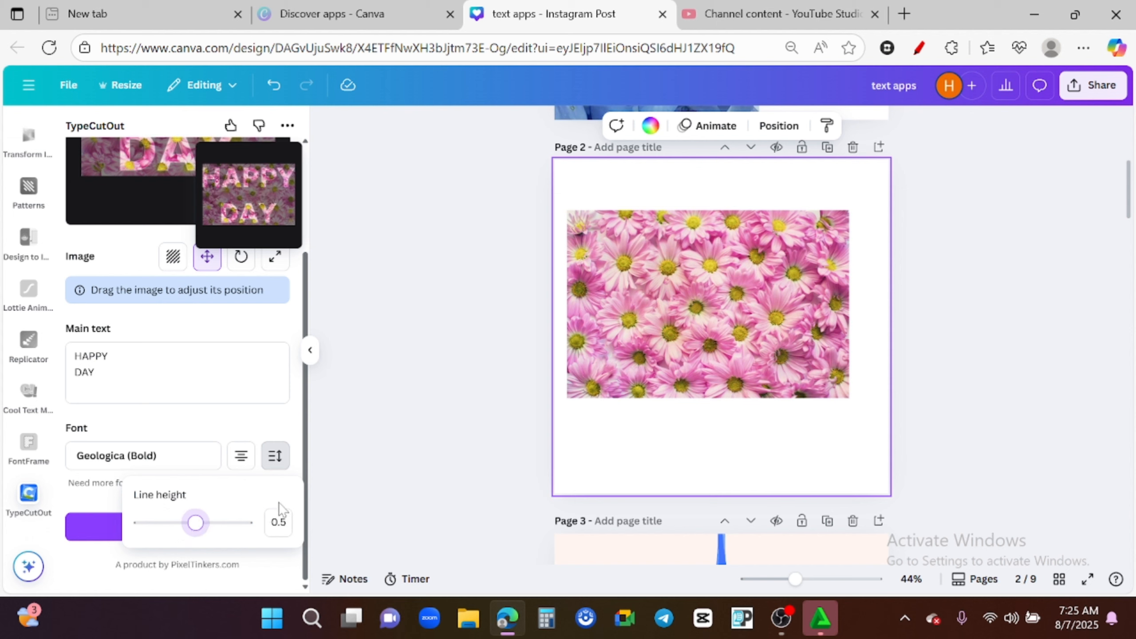
pyautogui.click(311, 530)
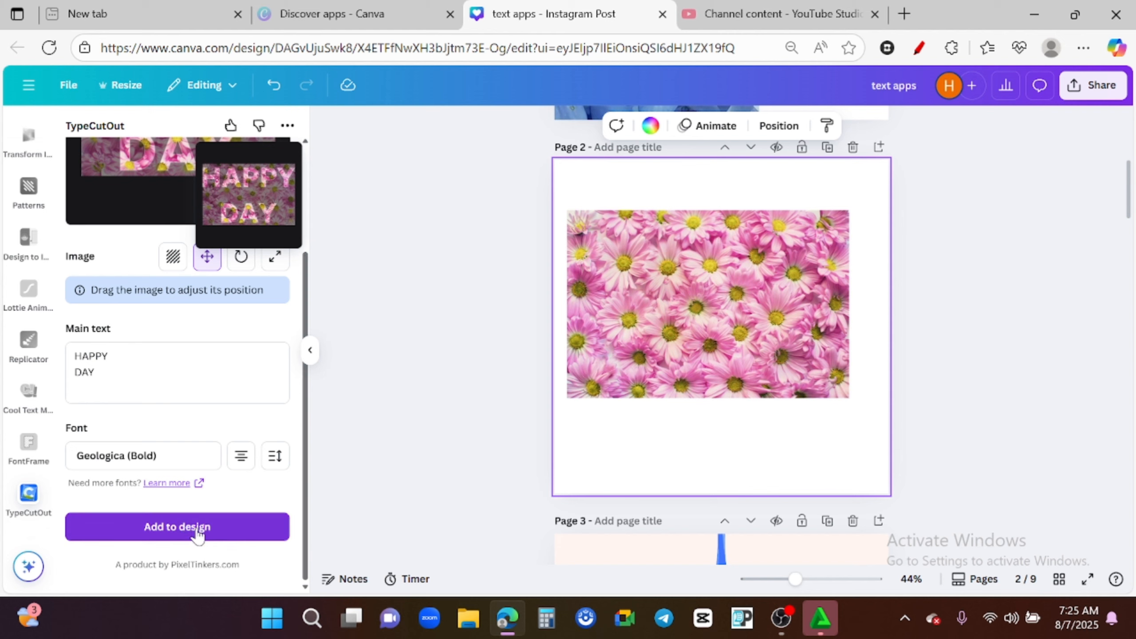
# - Add the image-filled HAPPY DAY lettering to page 2 and move it below the flower image
pyautogui.click(184, 528)
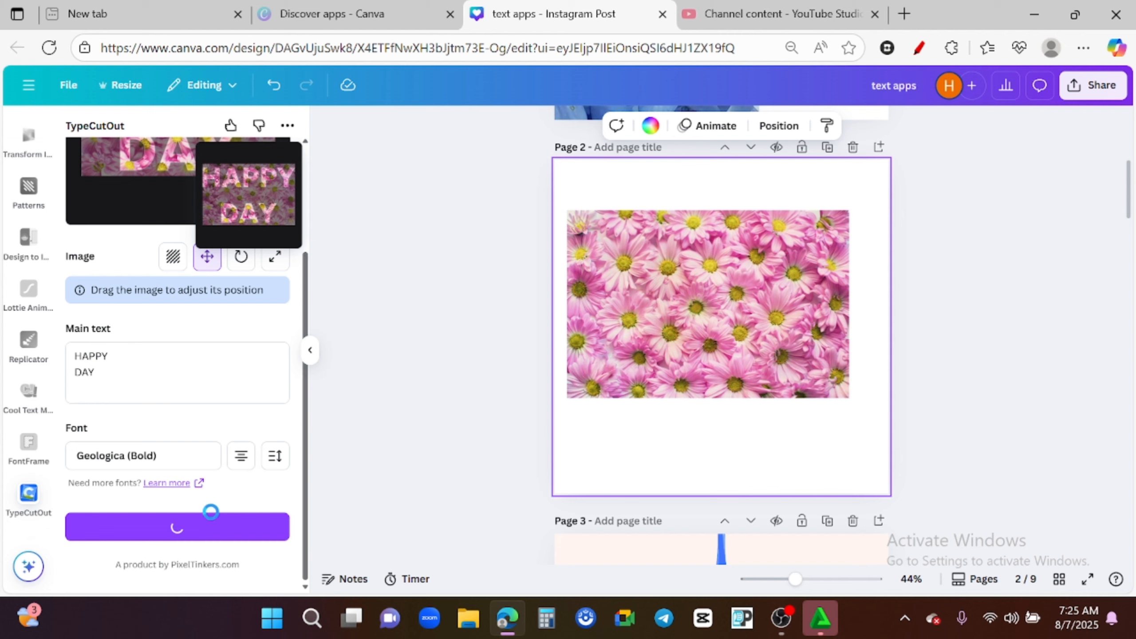
pyautogui.moveTo(739, 336); pyautogui.dragTo(734, 459)
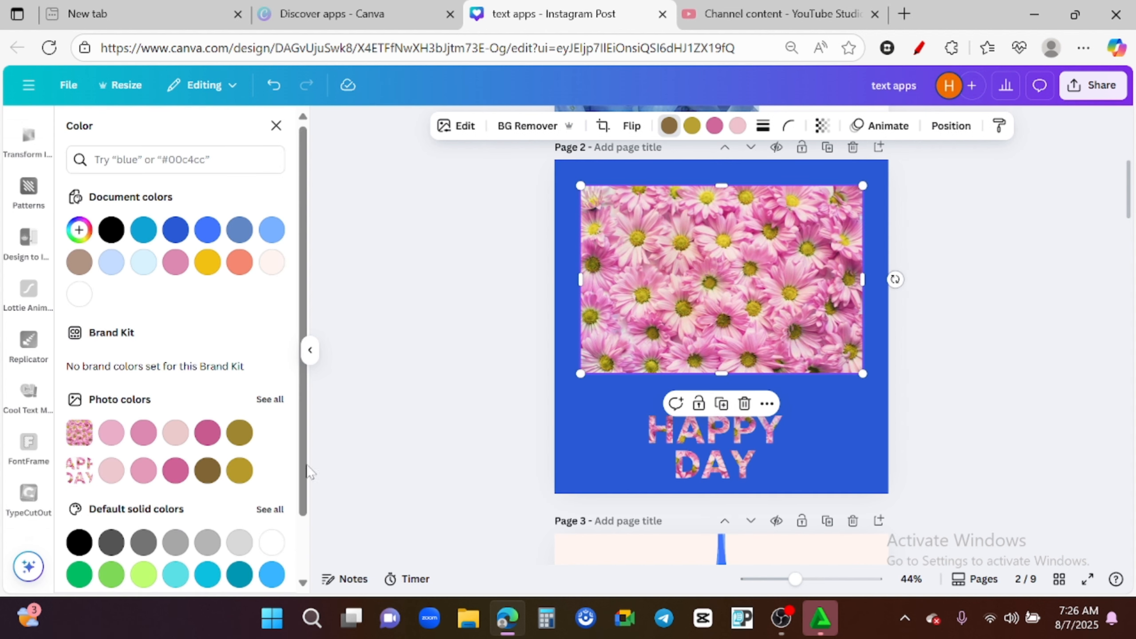
pyautogui.scroll(-1, 304, 483)
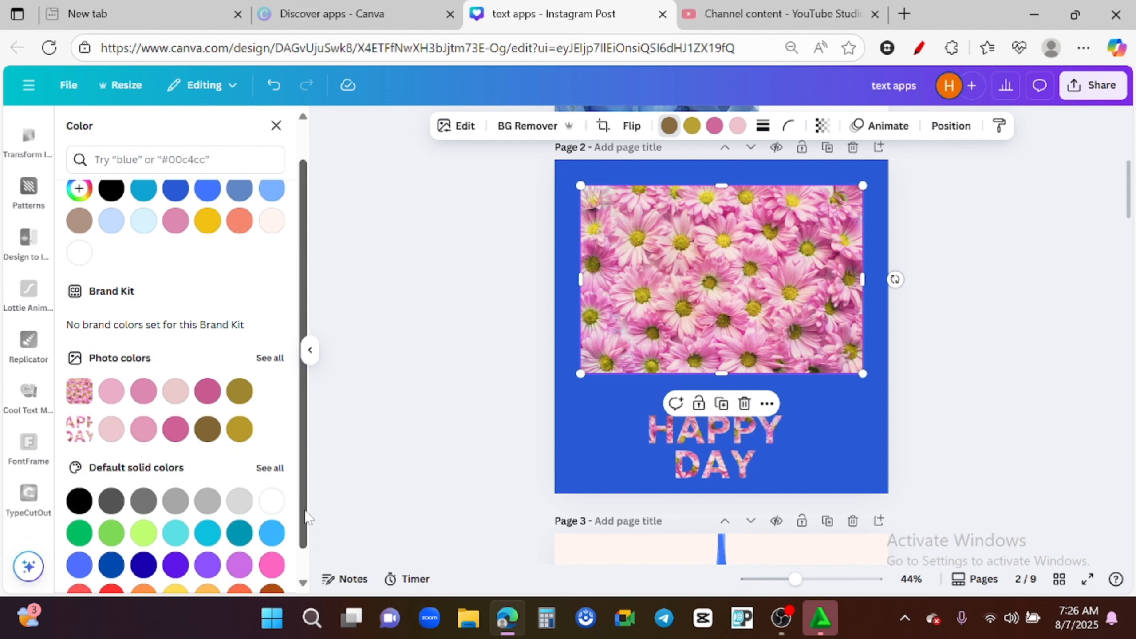
pyautogui.click(415, 426)
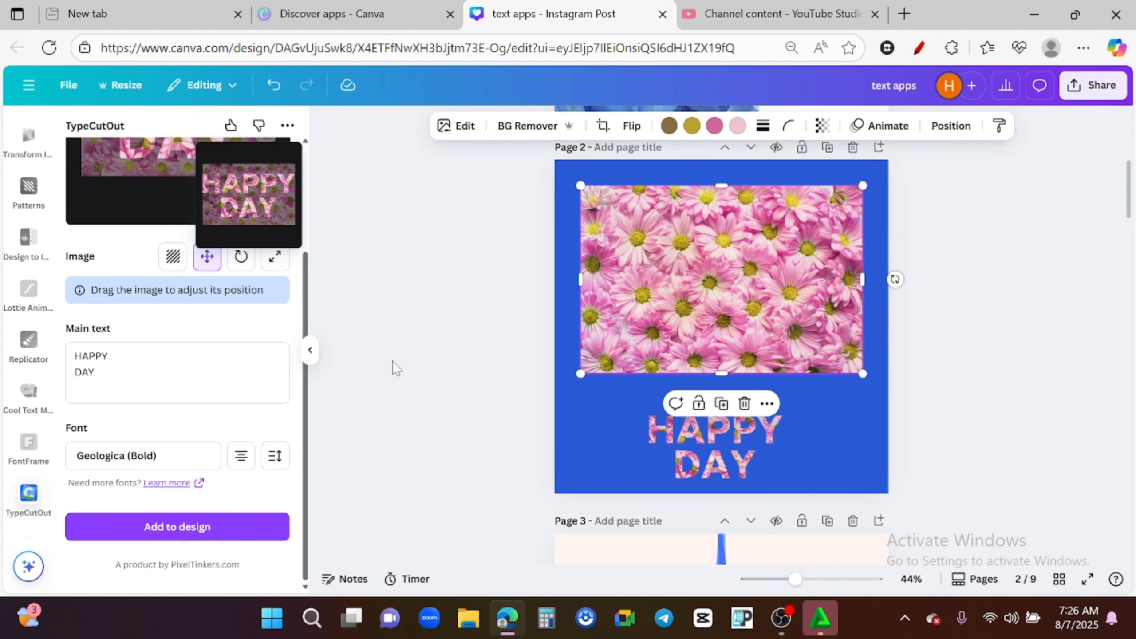
pyautogui.click(449, 396)
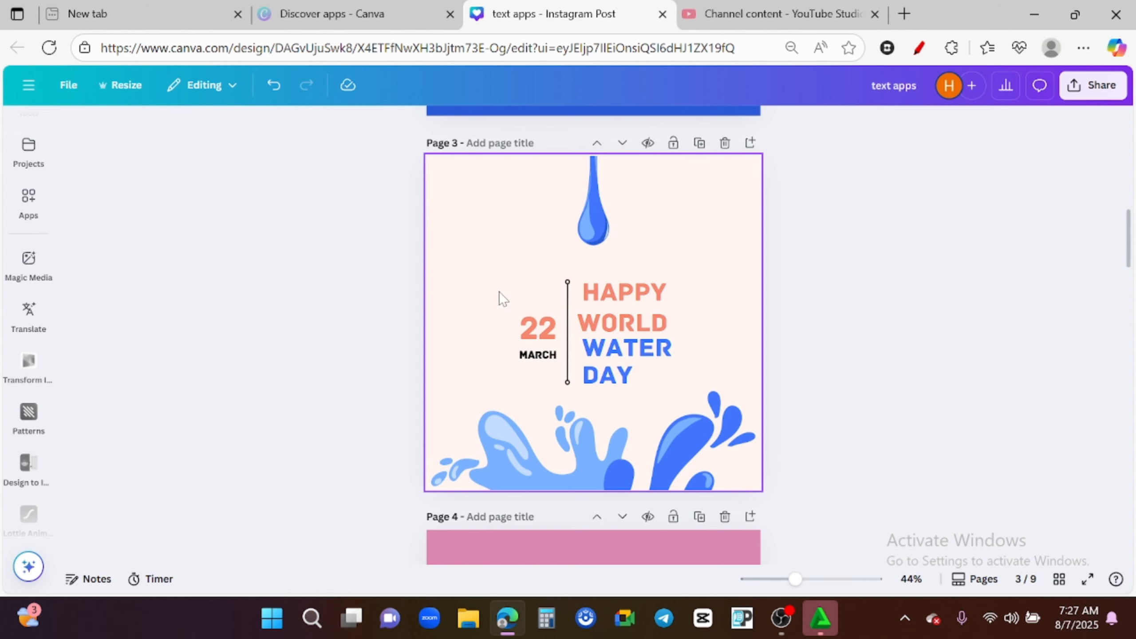
# - Open the Textsmith app from the apps list
pyautogui.click(28, 260)
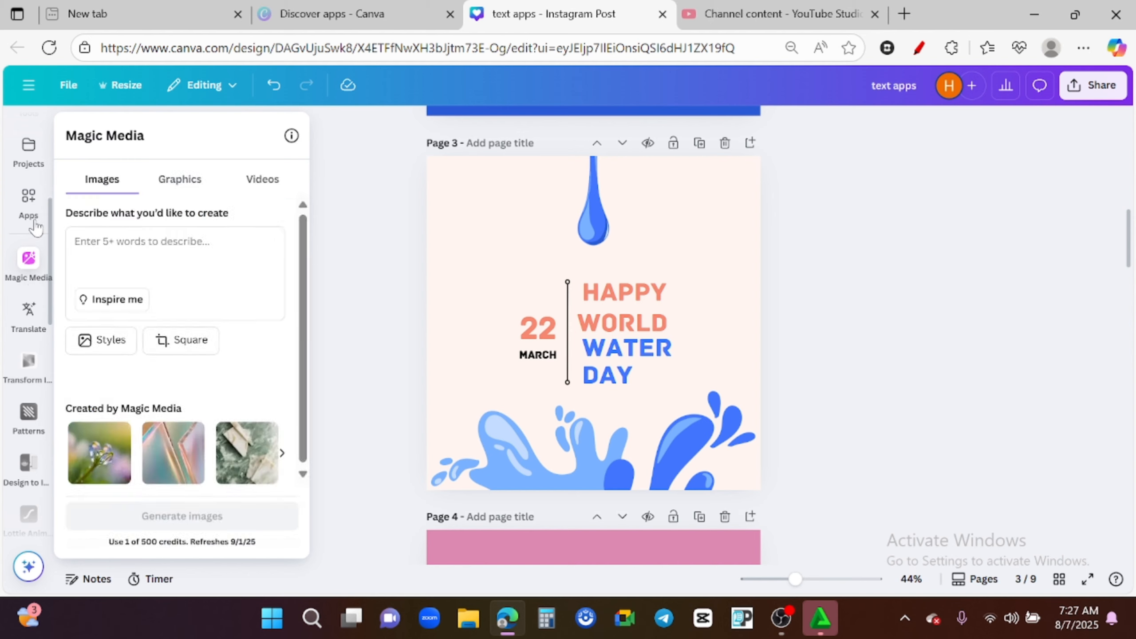
pyautogui.click(30, 206)
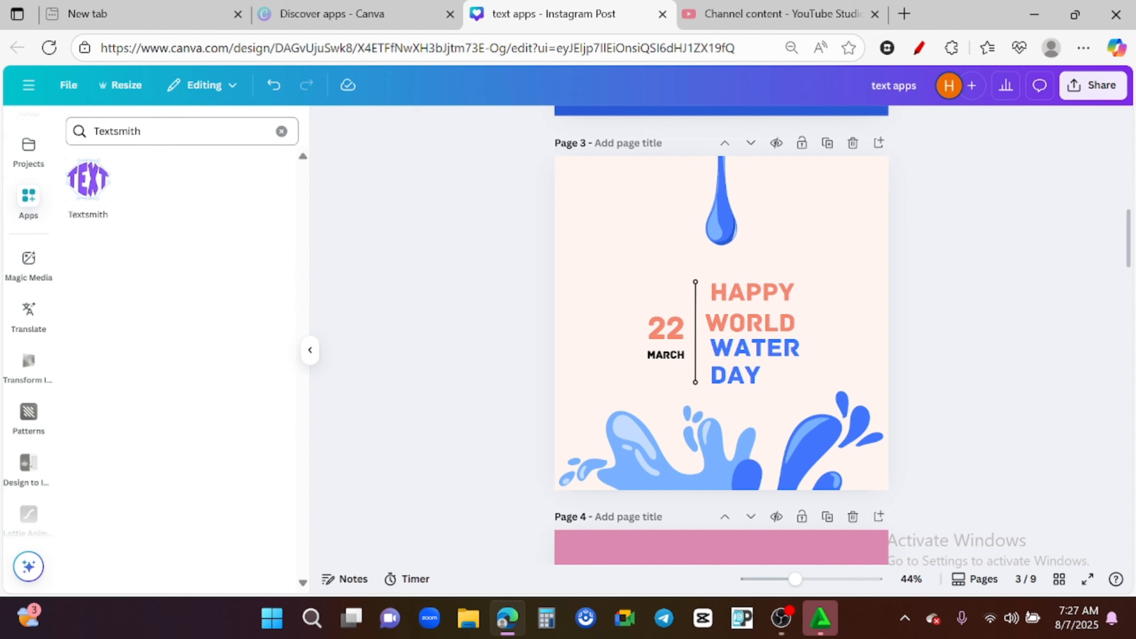
pyautogui.click(87, 186)
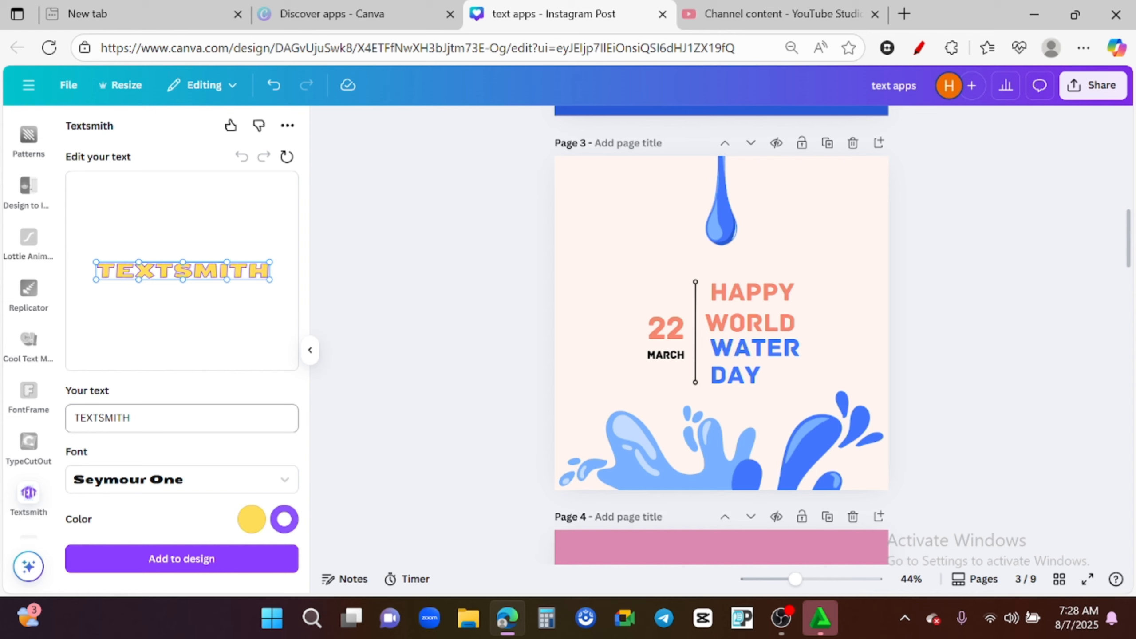
# - Replace the Textsmith sample text with HAPPY
pyautogui.moveTo(135, 419); pyautogui.dragTo(34, 423)
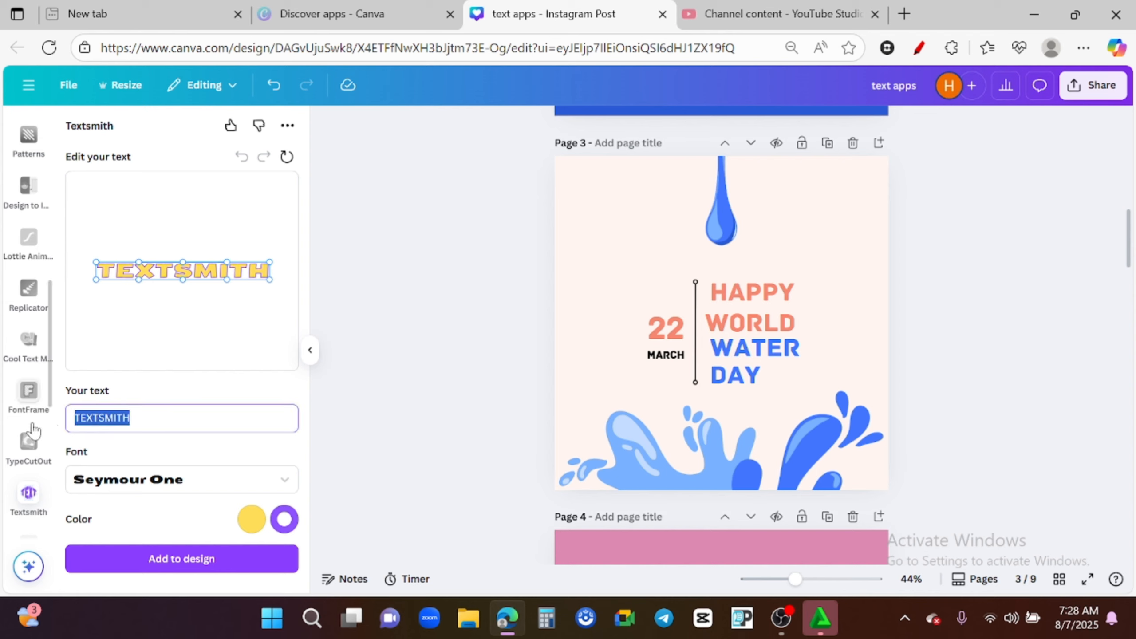
pyautogui.write('HAPPY')
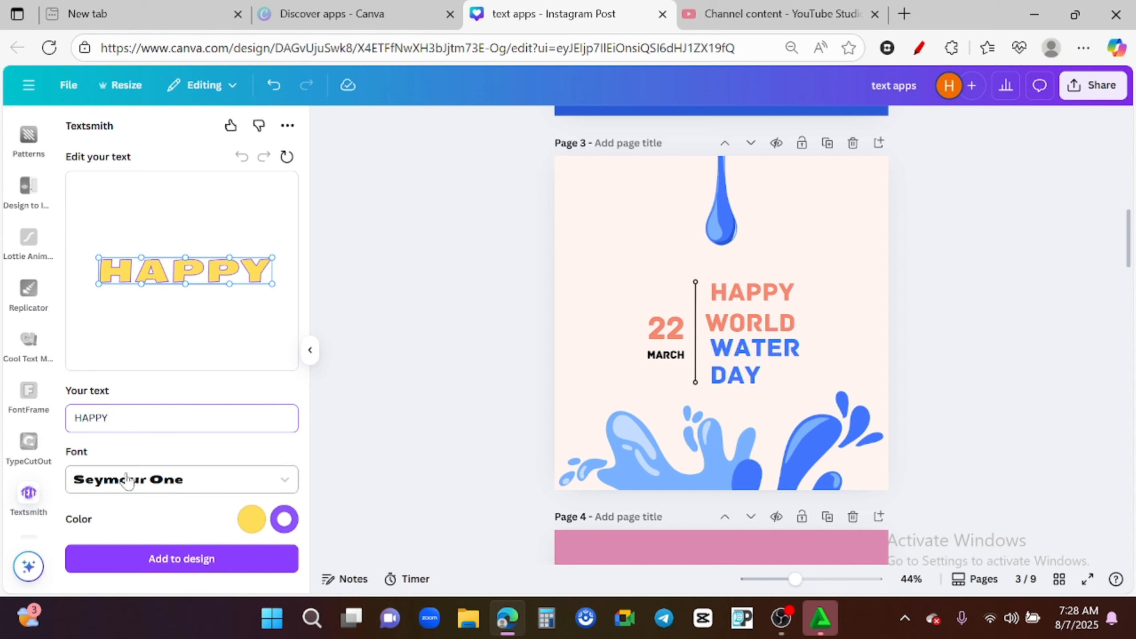
pyautogui.click(286, 482)
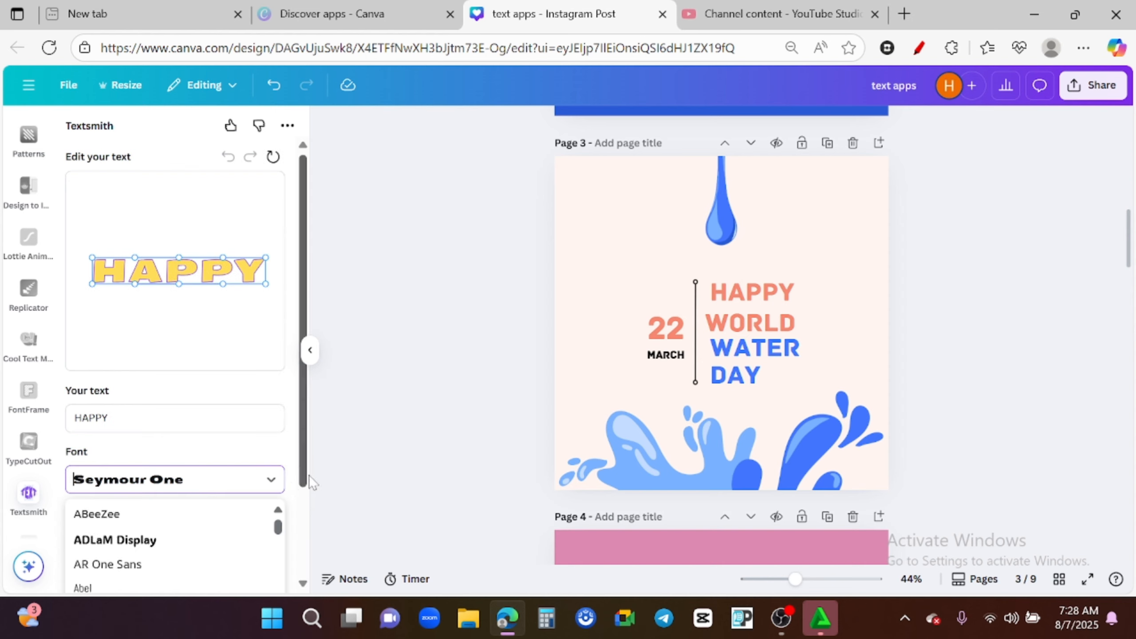
pyautogui.click(295, 495)
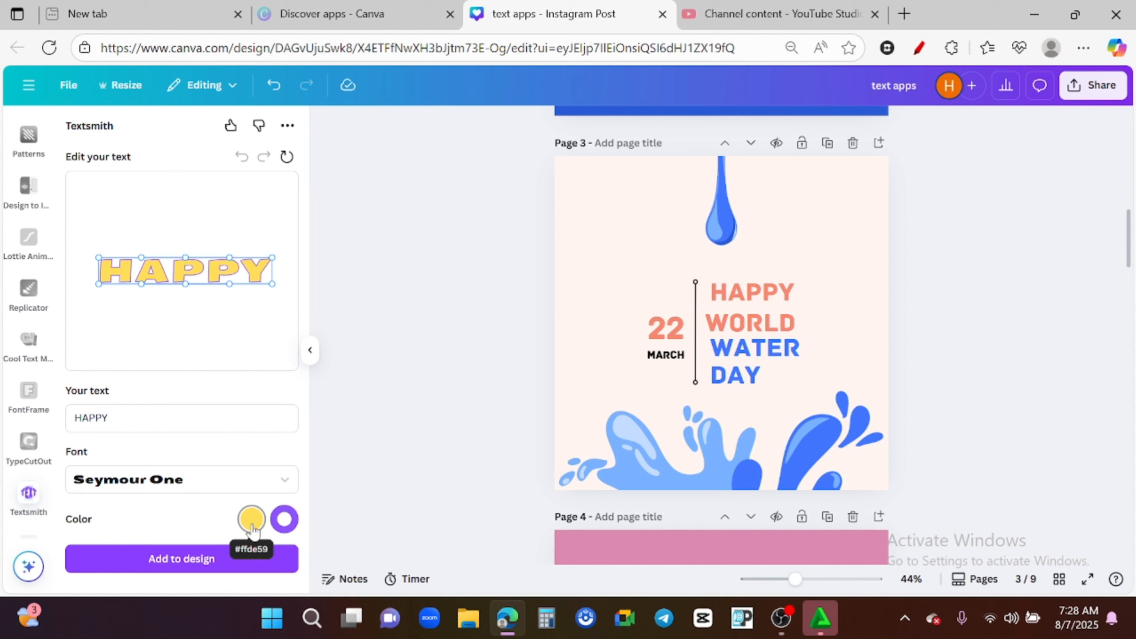
pyautogui.scroll(-2, 391, 438)
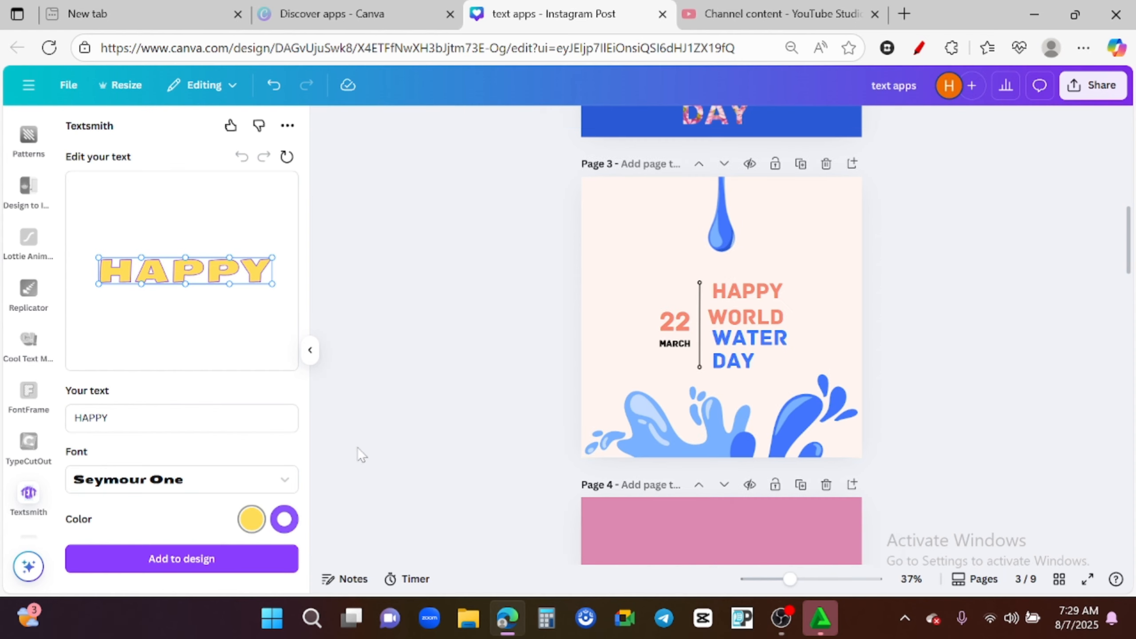
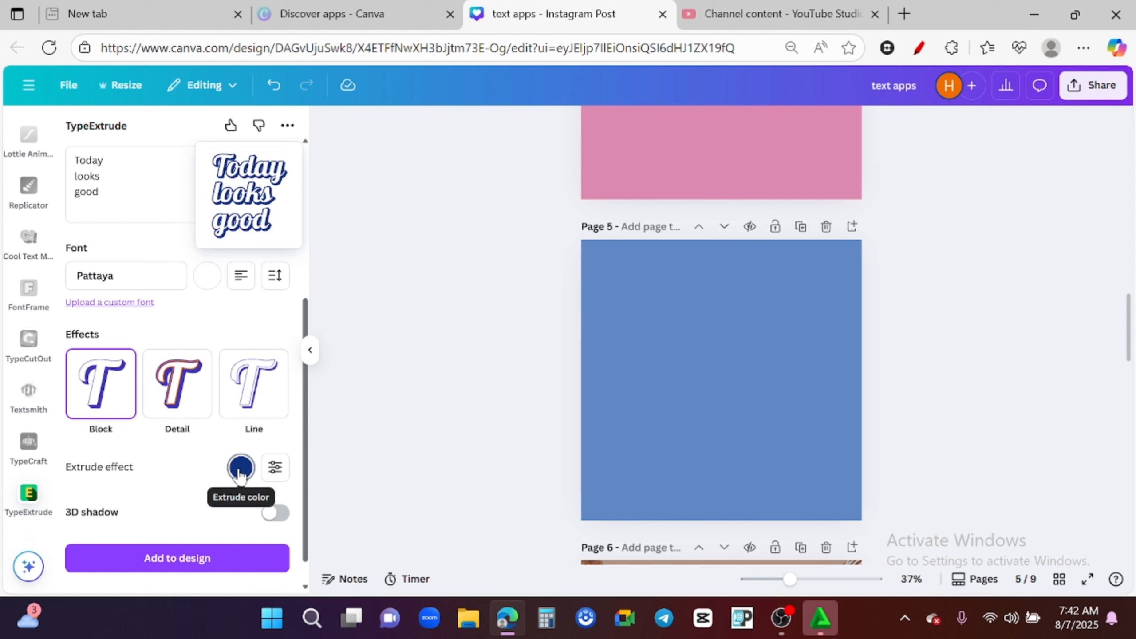
# - Adjust the TypeExtrude effect controls, setting outline thickness to 18.7, extrude angle to 195.8 and lengthening the extrude
pyautogui.click(240, 475)
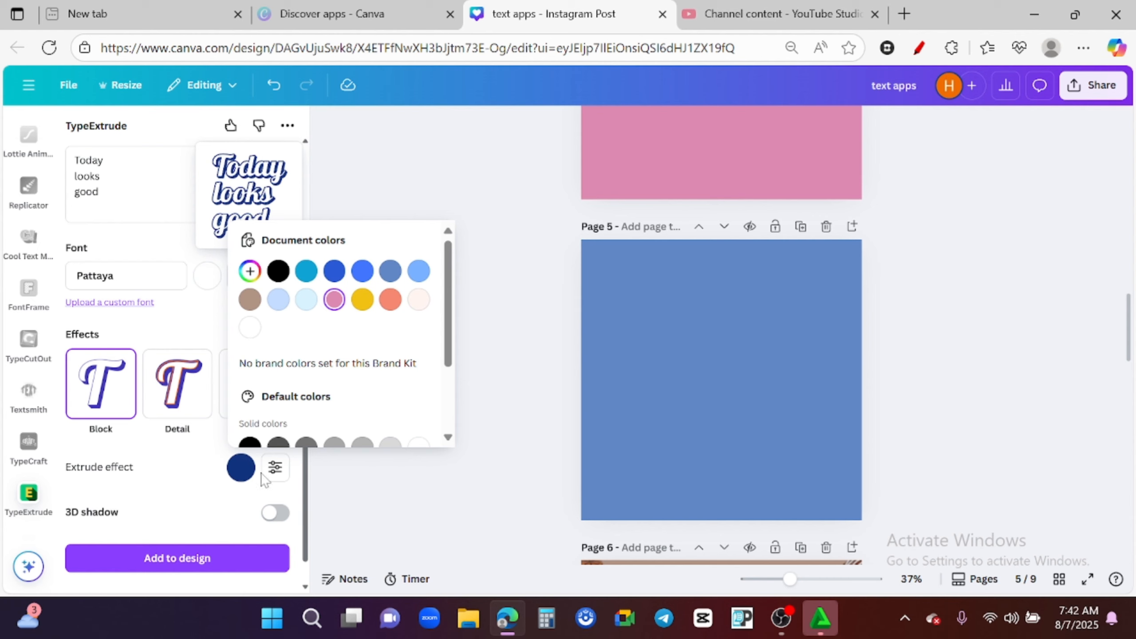
pyautogui.click(248, 471)
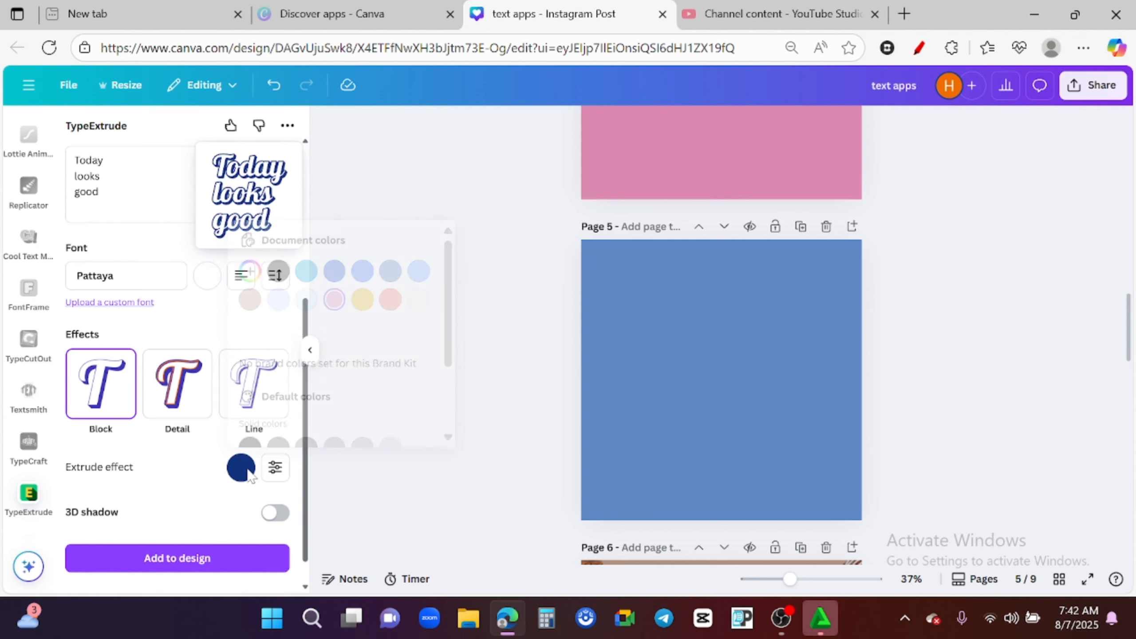
pyautogui.click(276, 469)
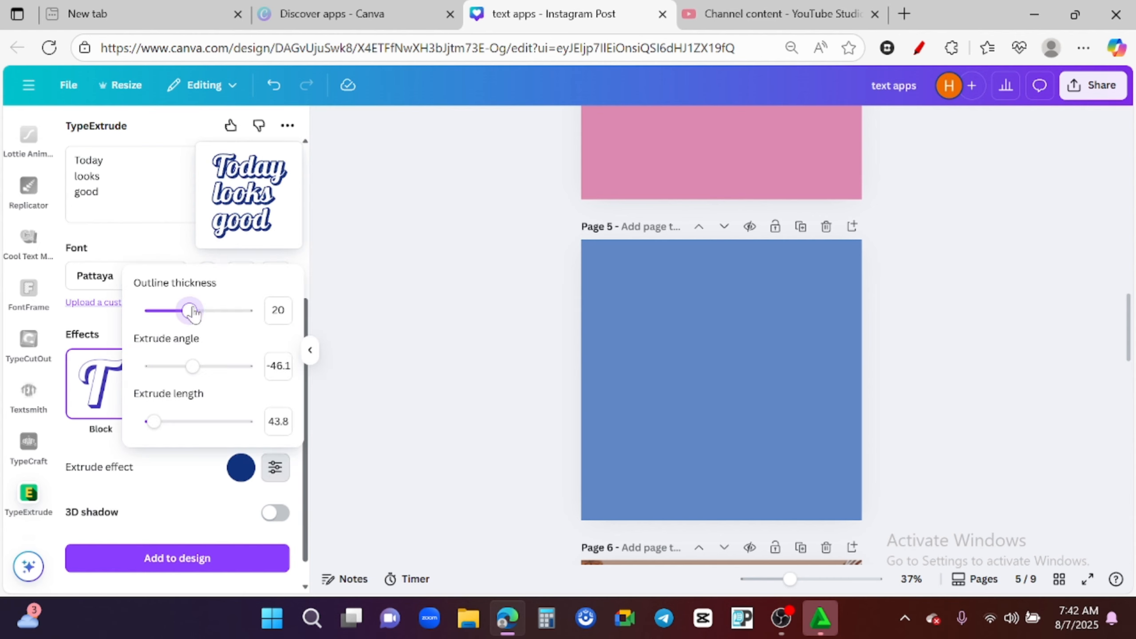
pyautogui.moveTo(196, 312)
pyautogui.mouseDown()
pyautogui.moveTo(244, 312)
pyautogui.moveTo(187, 311)
pyautogui.mouseUp()
pyautogui.moveTo(193, 368); pyautogui.dragTo(224, 367)
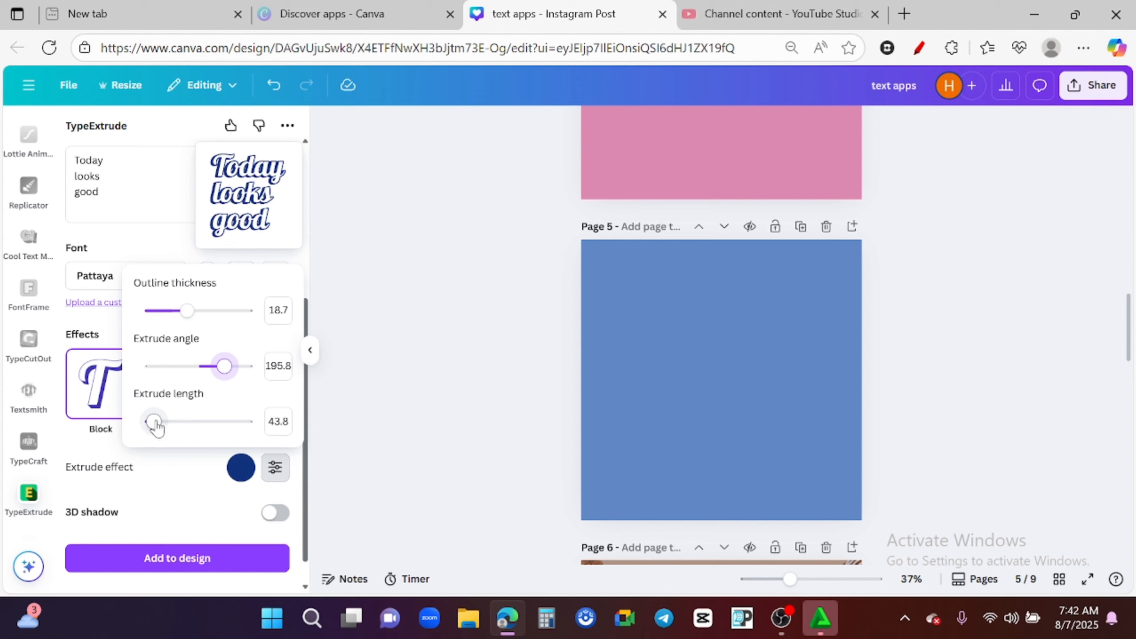
pyautogui.moveTo(157, 426); pyautogui.dragTo(233, 421)
# - Add the Today looks good extruded lettering to page 5, then center and enlarge it on the page
pyautogui.scroll(-1, 277, 563)
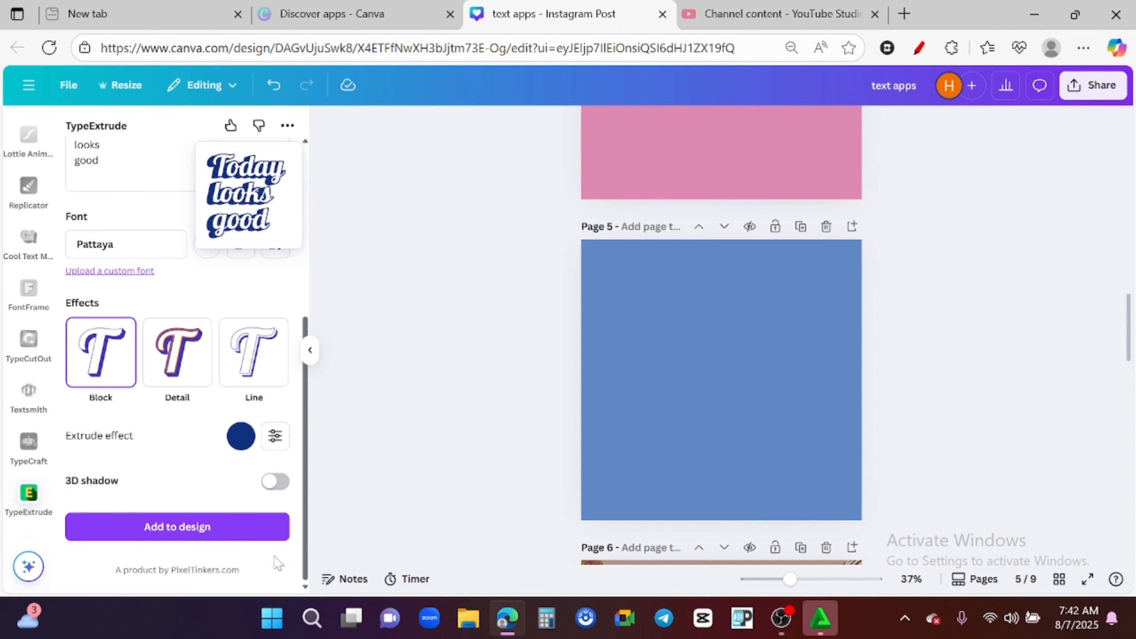
pyautogui.click(206, 528)
pyautogui.moveTo(722, 415); pyautogui.dragTo(841, 455)
pyautogui.moveTo(746, 388); pyautogui.dragTo(722, 388)
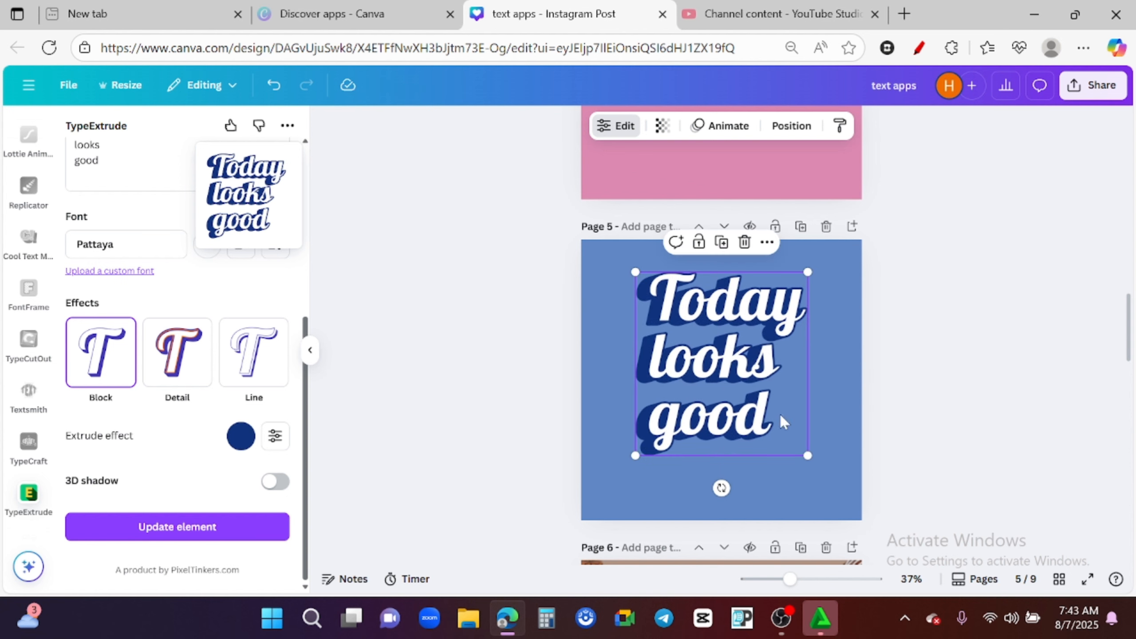
pyautogui.moveTo(812, 450); pyautogui.dragTo(825, 474)
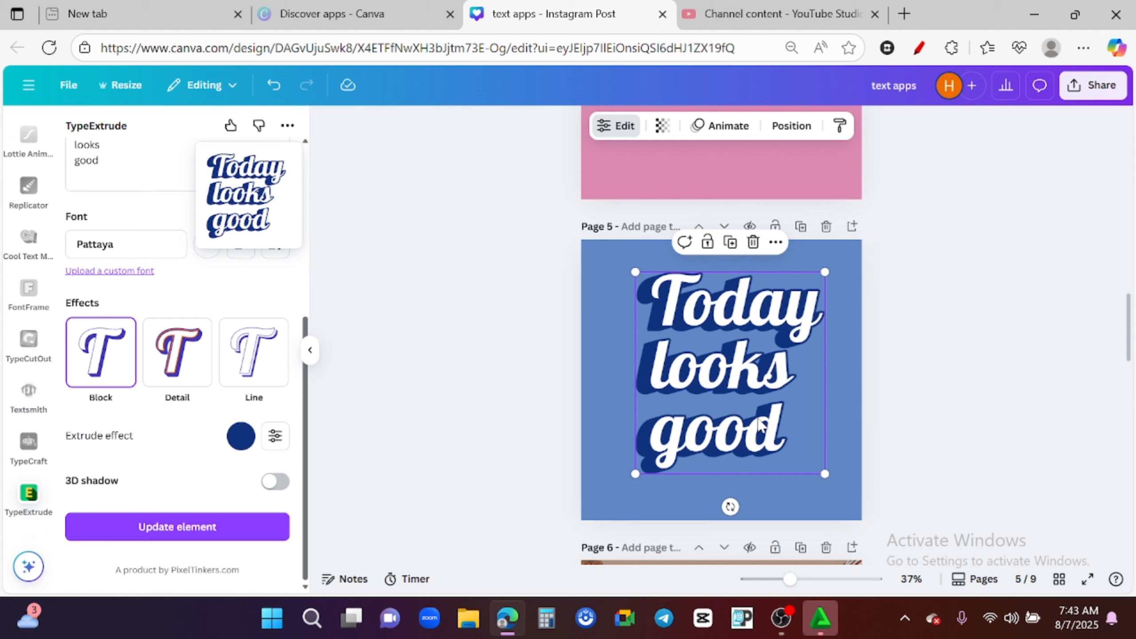
pyautogui.click(846, 441)
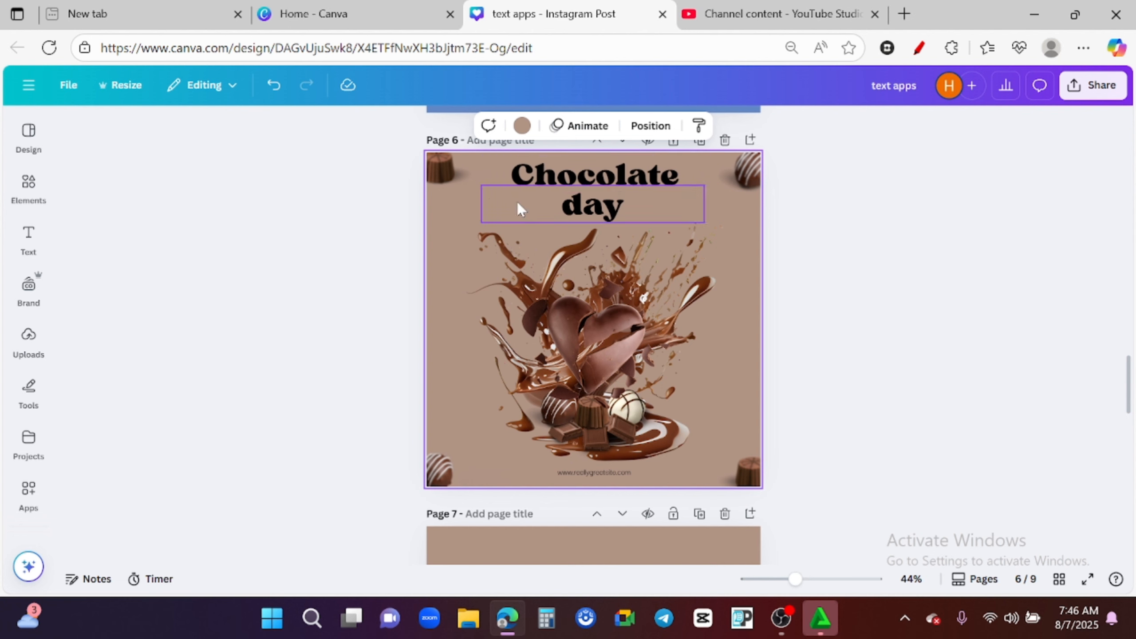
# - Open the Magic Morph app from the apps list
pyautogui.click(28, 492)
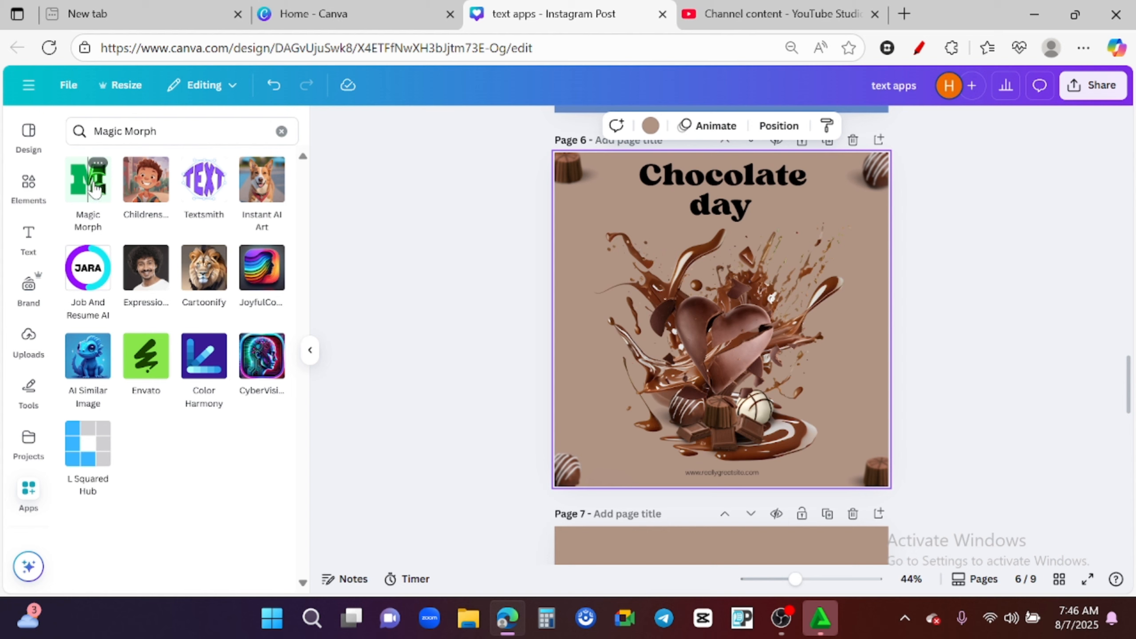
pyautogui.click(93, 181)
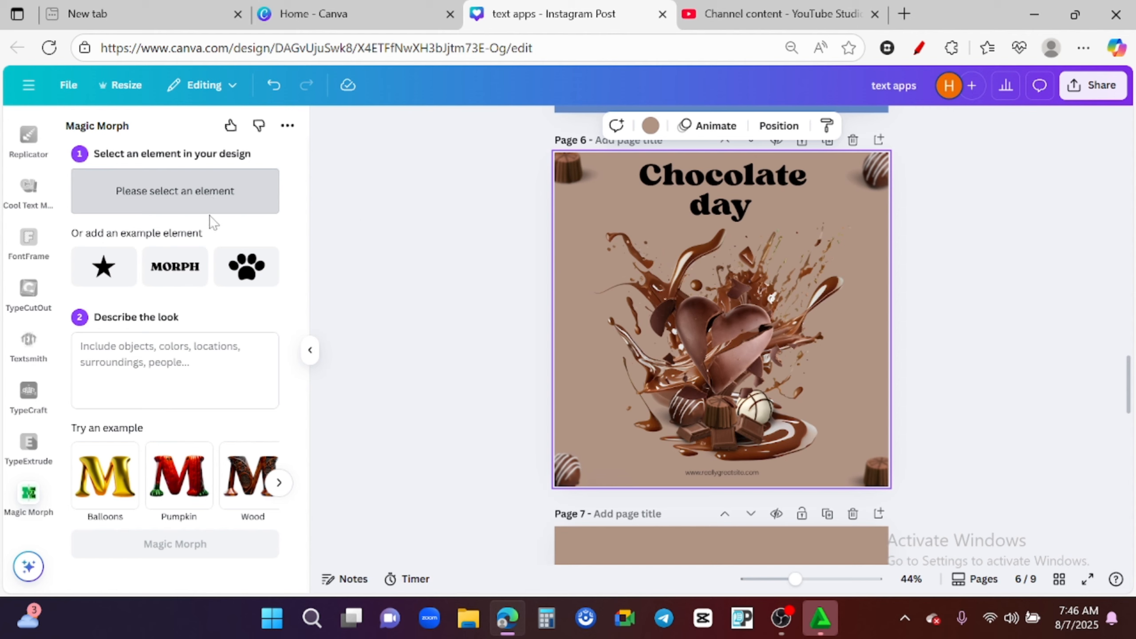
# - Magic Morph the Chocolate heading on page 6 with the description "creamy milk splash"
pyautogui.click(736, 172)
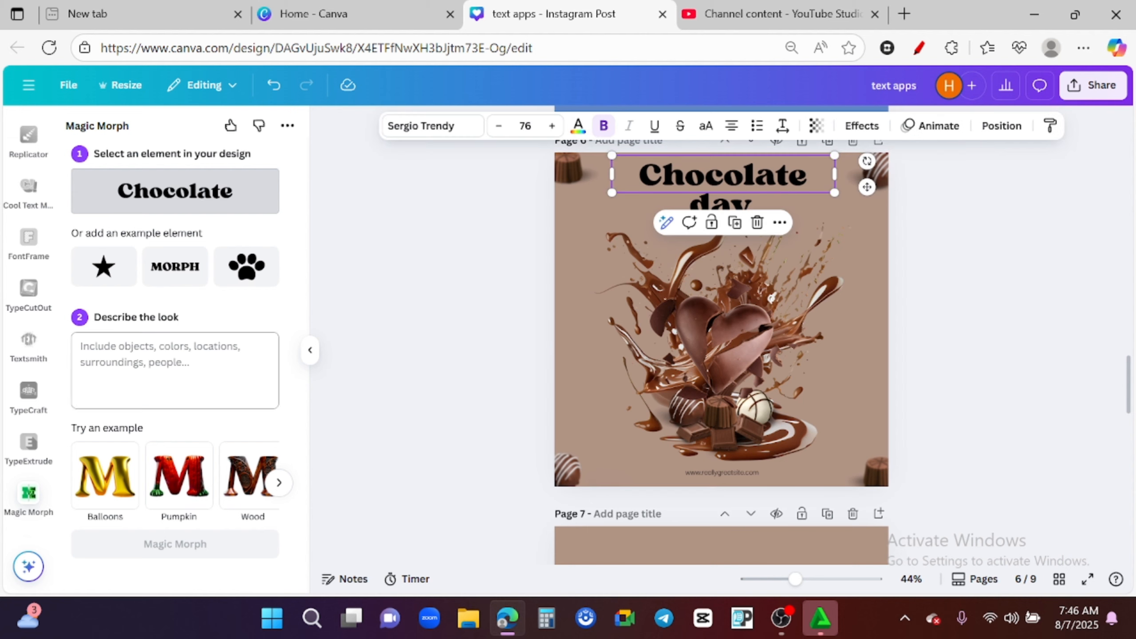
pyautogui.click(230, 365)
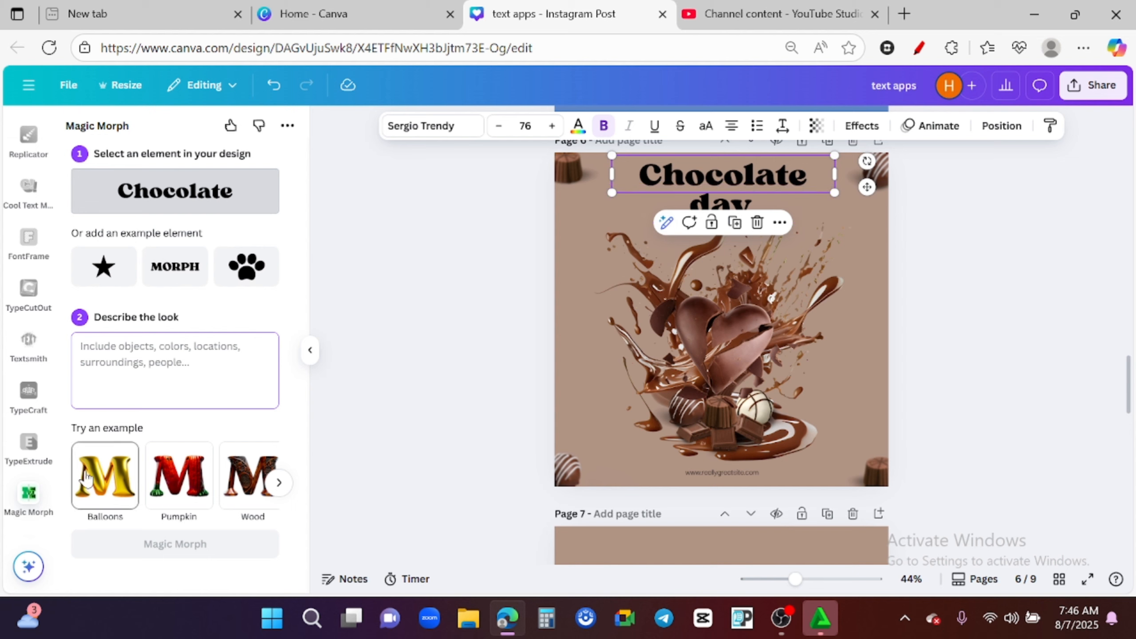
pyautogui.click(279, 482)
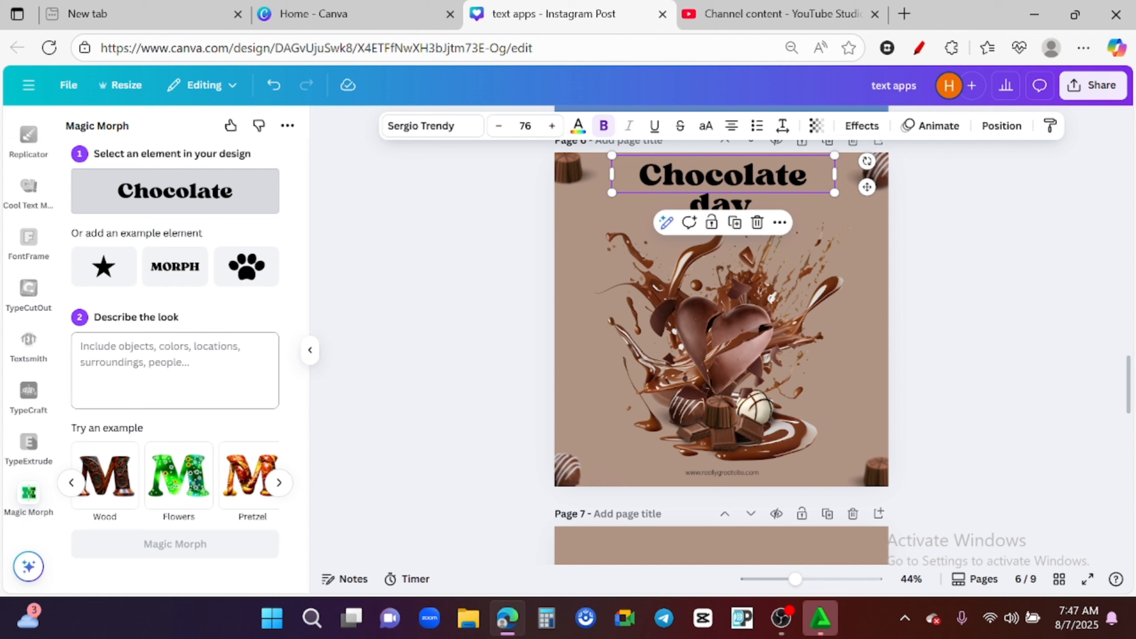
pyautogui.click(184, 370)
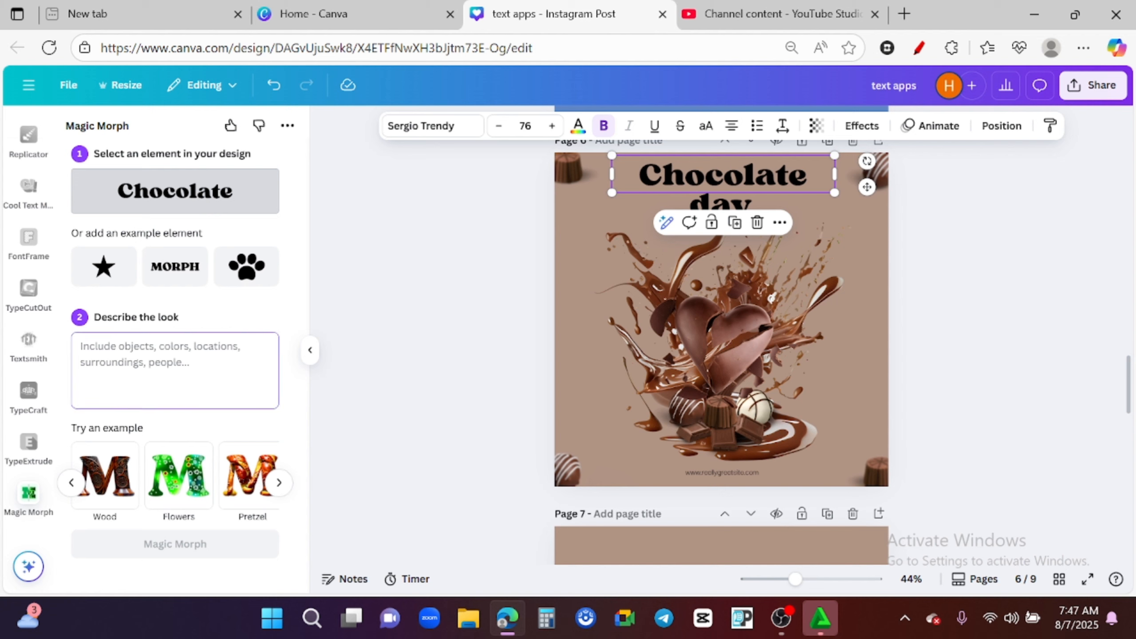
pyautogui.write('creamy milk splash')
pyautogui.click(199, 547)
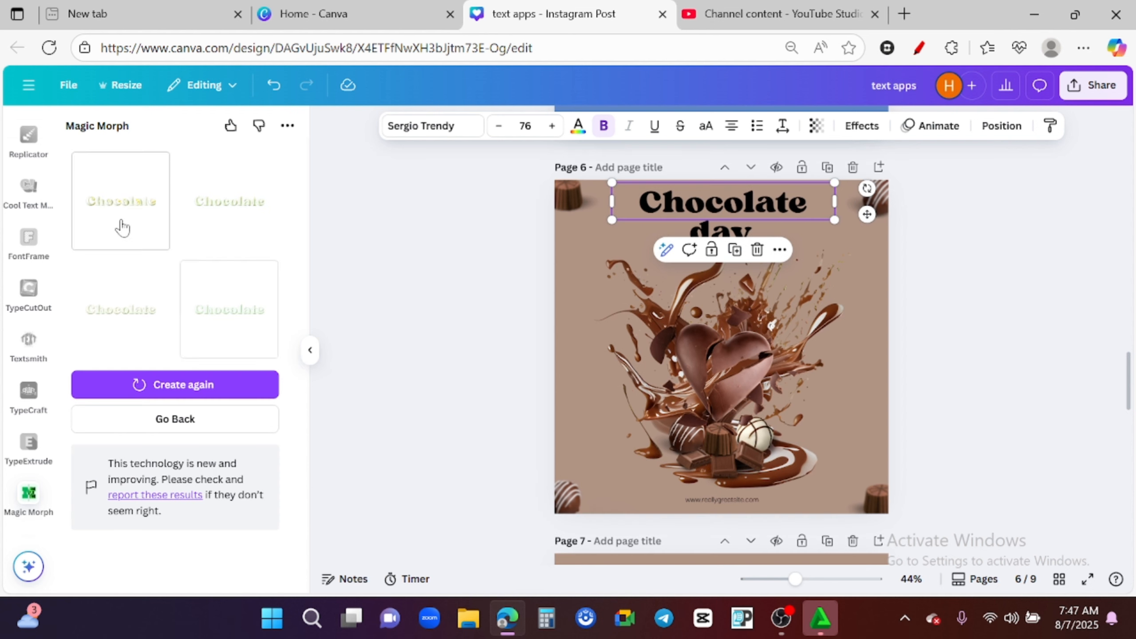
# - Insert the second morphed Chocolate result, position it at the top and delete the original Chocolate text
pyautogui.click(228, 200)
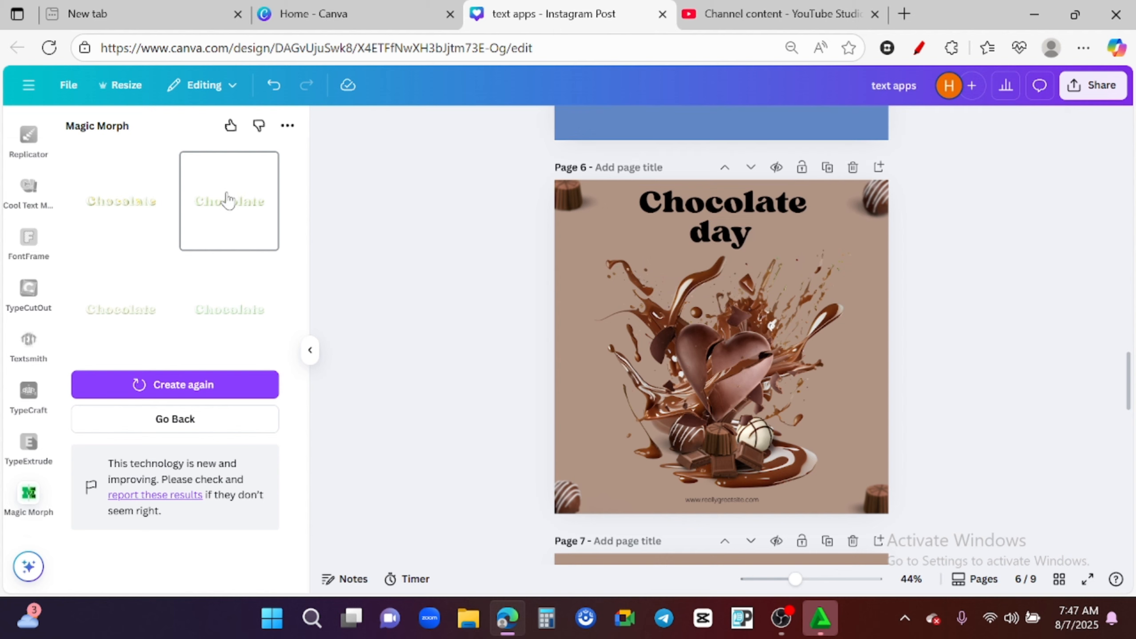
pyautogui.moveTo(661, 323); pyautogui.dragTo(552, 224)
pyautogui.moveTo(703, 276); pyautogui.dragTo(755, 211)
pyautogui.click(792, 201)
pyautogui.press('Delete')
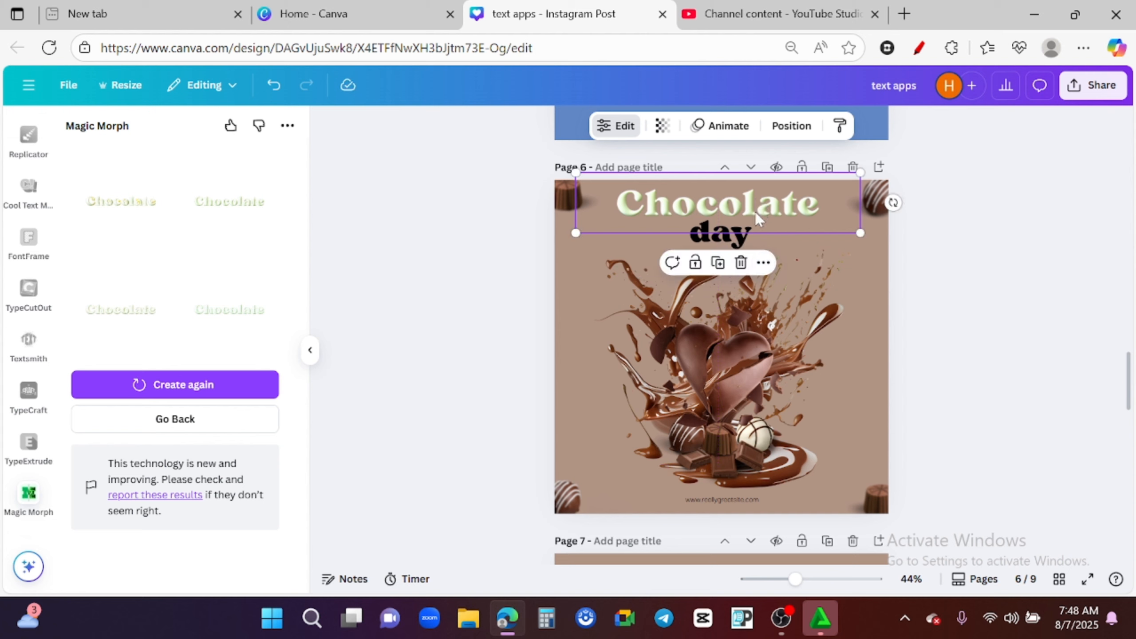
# - Replace the day text with morphed Day lettering and resize it centered below Chocolate
pyautogui.click(736, 249)
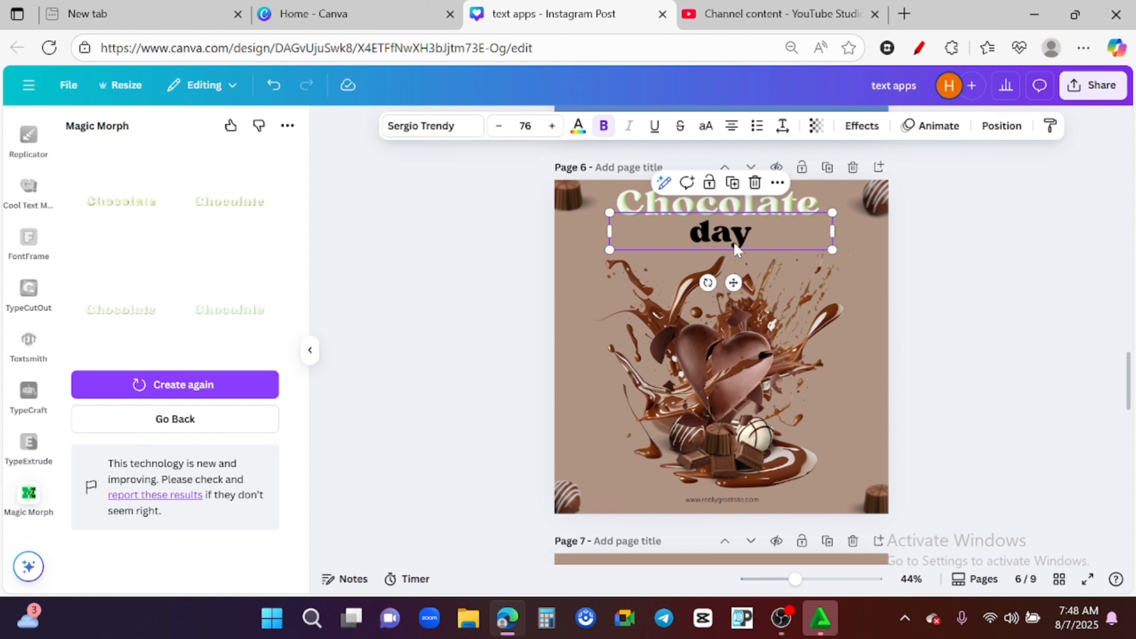
pyautogui.moveTo(736, 249); pyautogui.dragTo(730, 256)
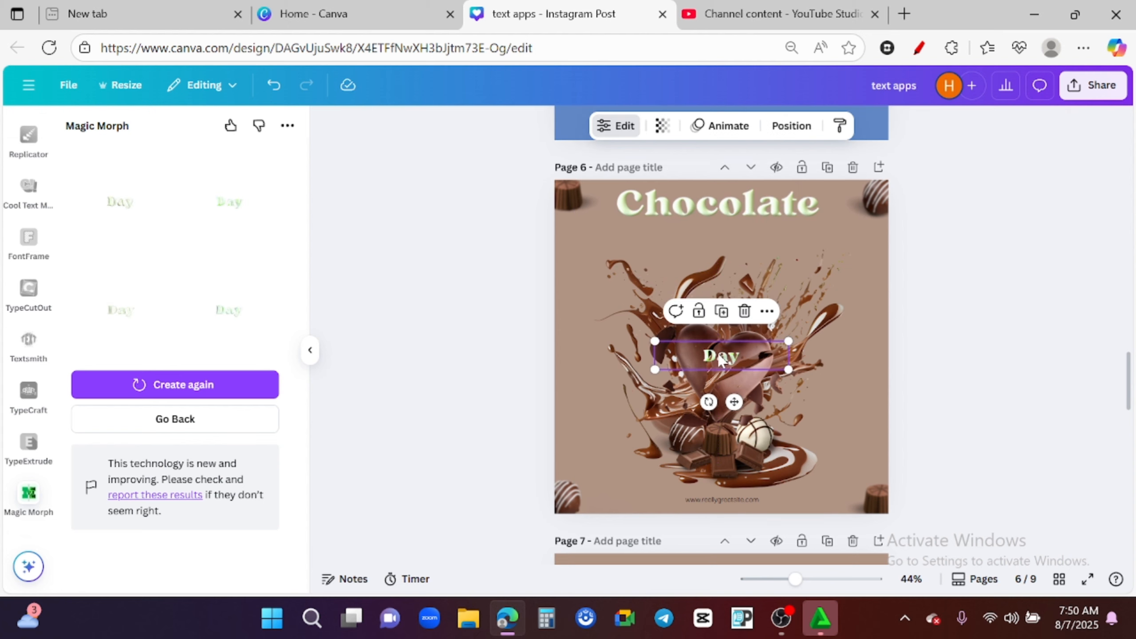
pyautogui.moveTo(722, 358); pyautogui.dragTo(739, 297)
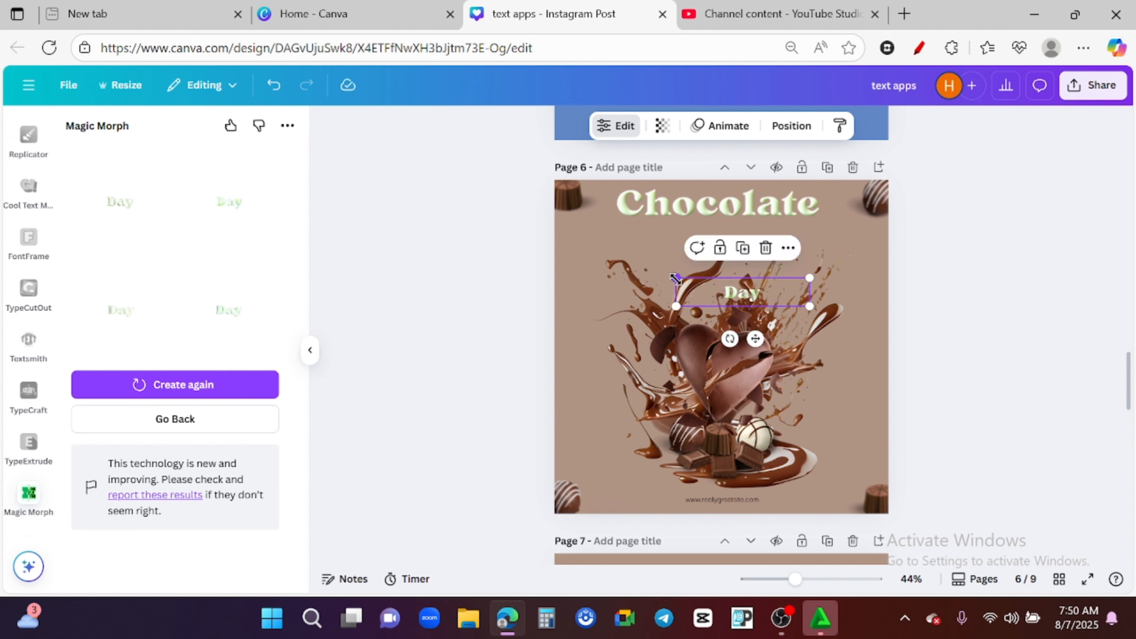
pyautogui.moveTo(675, 278); pyautogui.dragTo(547, 251)
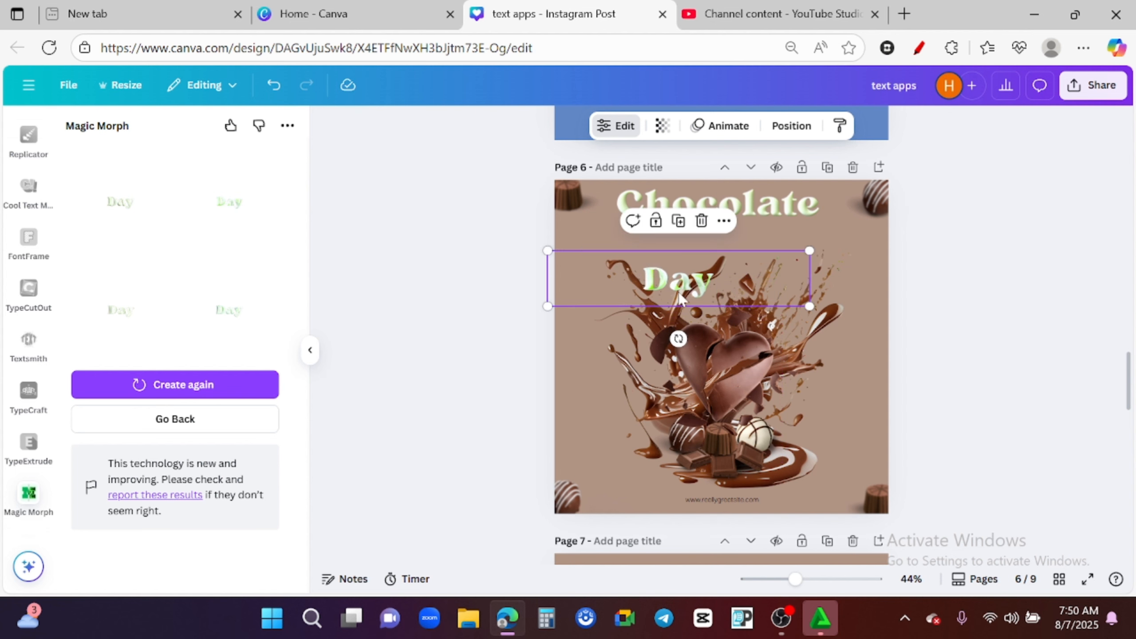
pyautogui.moveTo(680, 298); pyautogui.dragTo(748, 259)
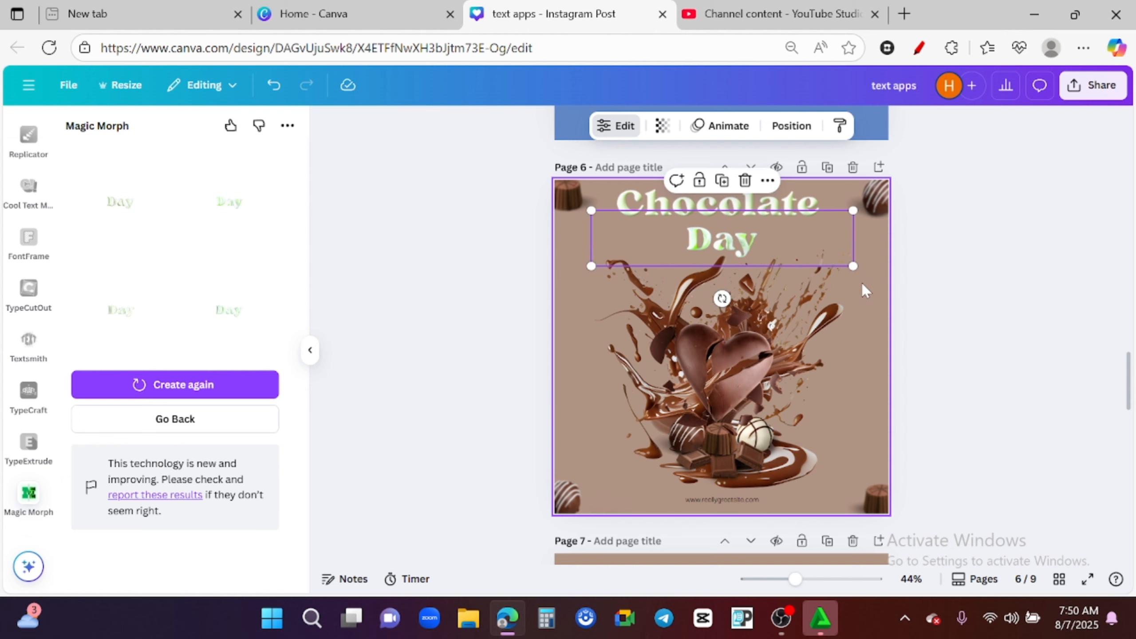
pyautogui.moveTo(708, 239); pyautogui.dragTo(717, 239)
pyautogui.click(870, 407)
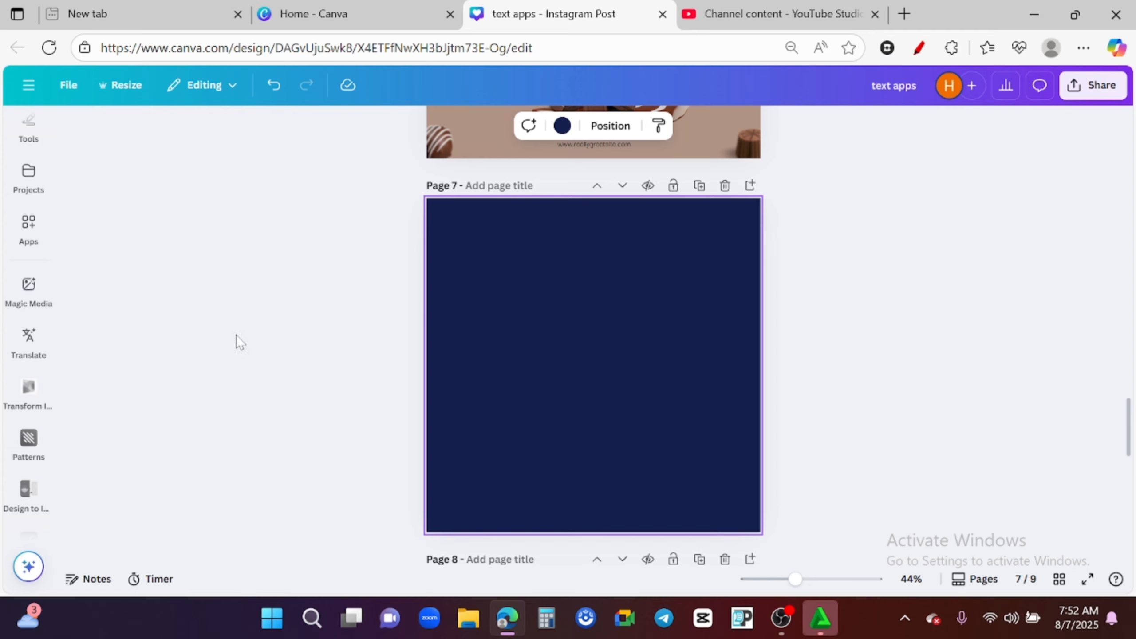
# - Open the TypeLettering app on page 7 and choose the Stacked Neon template
pyautogui.click(28, 226)
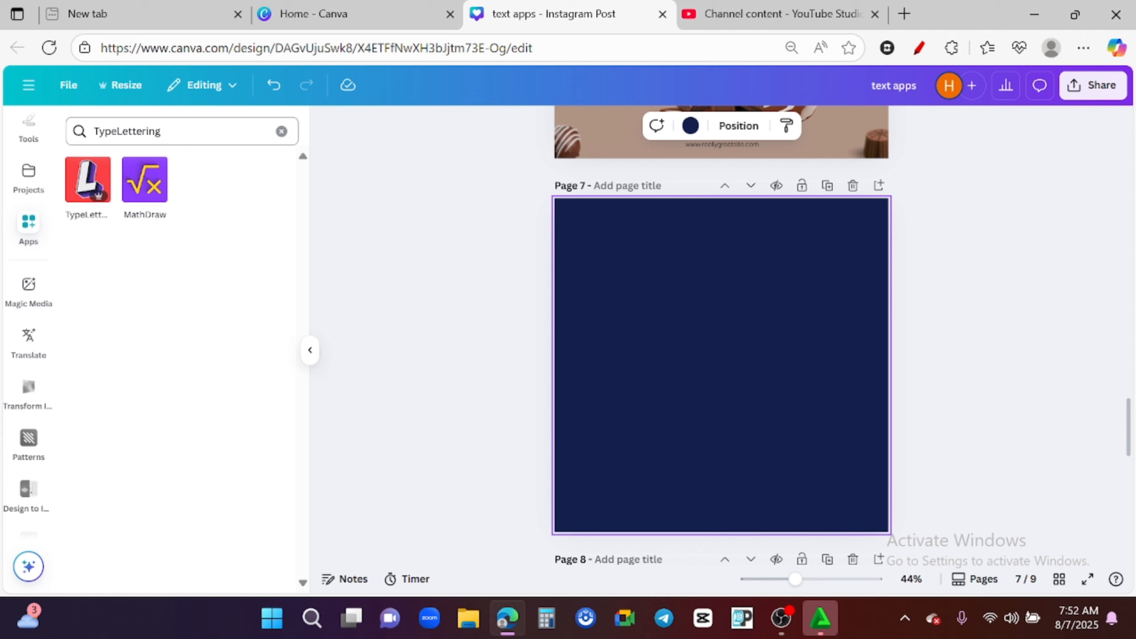
pyautogui.click(88, 184)
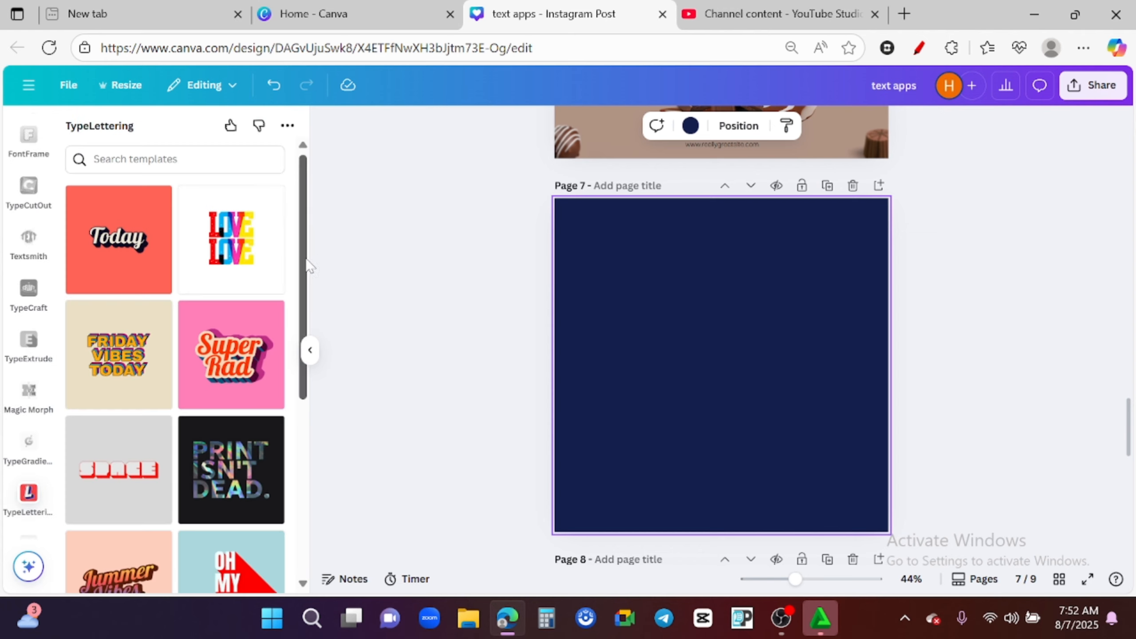
pyautogui.moveTo(308, 268); pyautogui.dragTo(307, 215)
pyautogui.moveTo(308, 274); pyautogui.dragTo(300, 421)
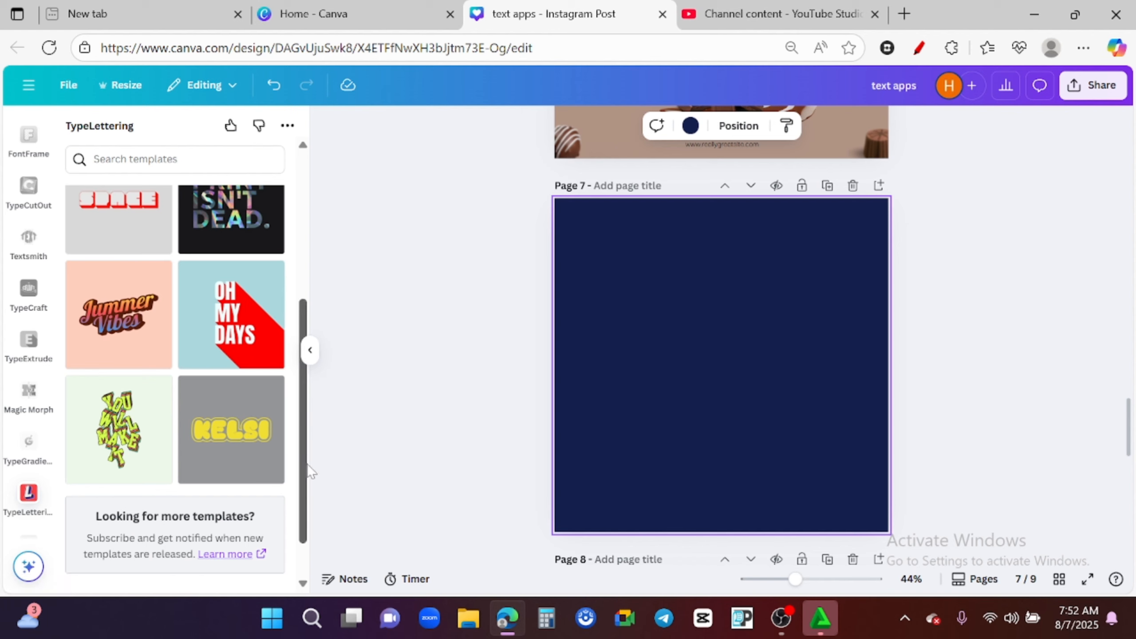
pyautogui.scroll(-1, 307, 463)
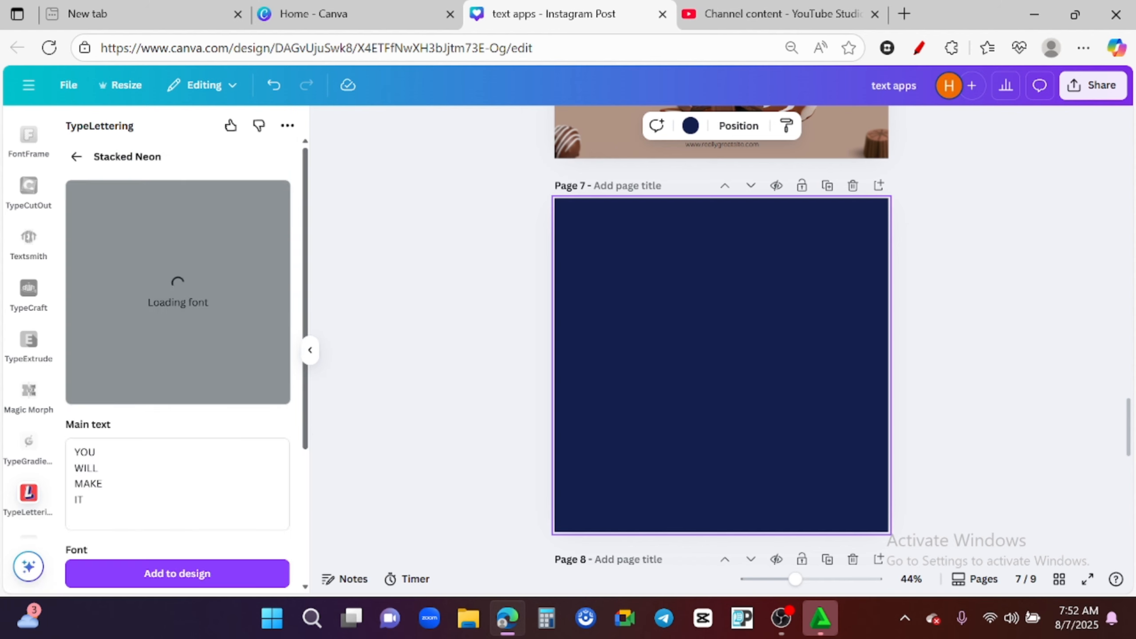
# - Examine the Stacked Neon main text, font and color options in the panel
pyautogui.click(66, 463)
pyautogui.hotkey('ctrl', 'a')
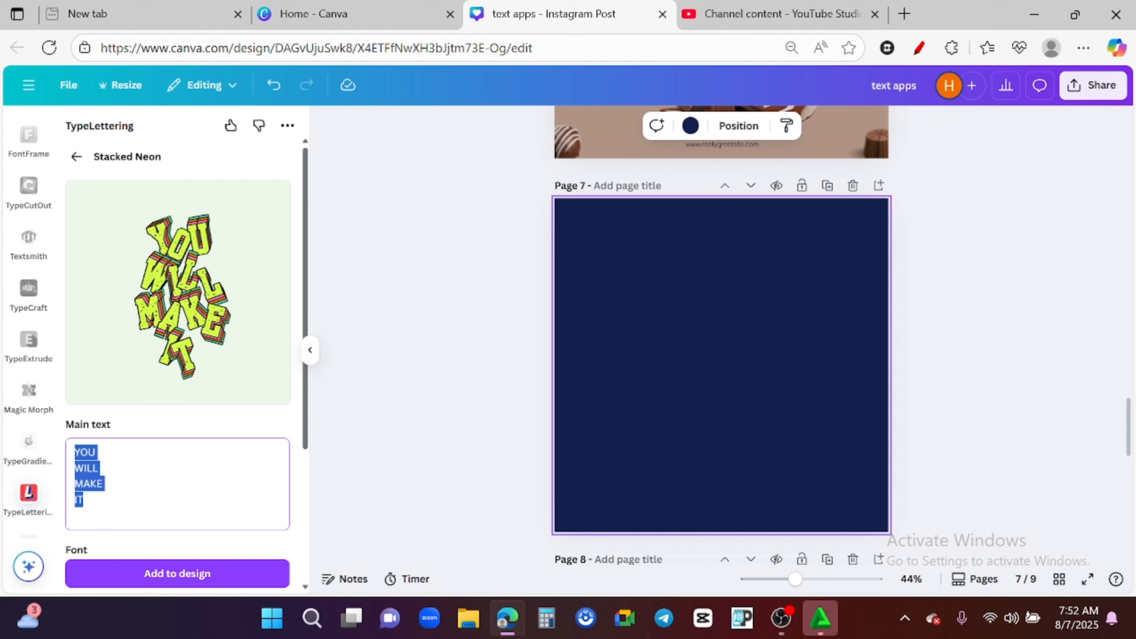
pyautogui.click(118, 500)
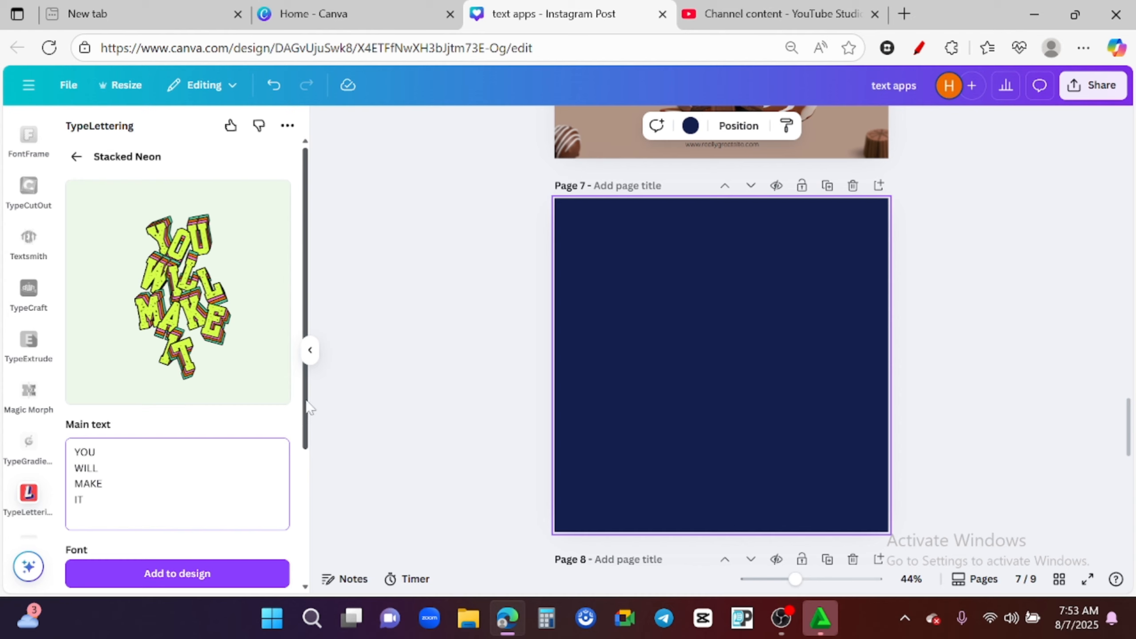
pyautogui.moveTo(312, 436); pyautogui.dragTo(310, 492)
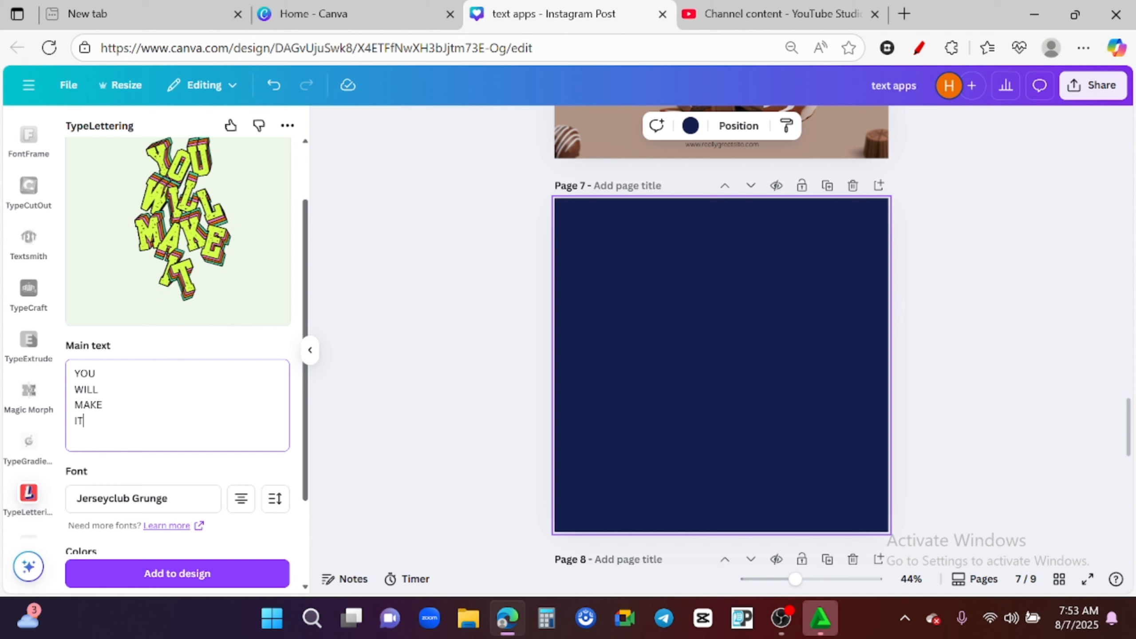
pyautogui.scroll(-2, 307, 473)
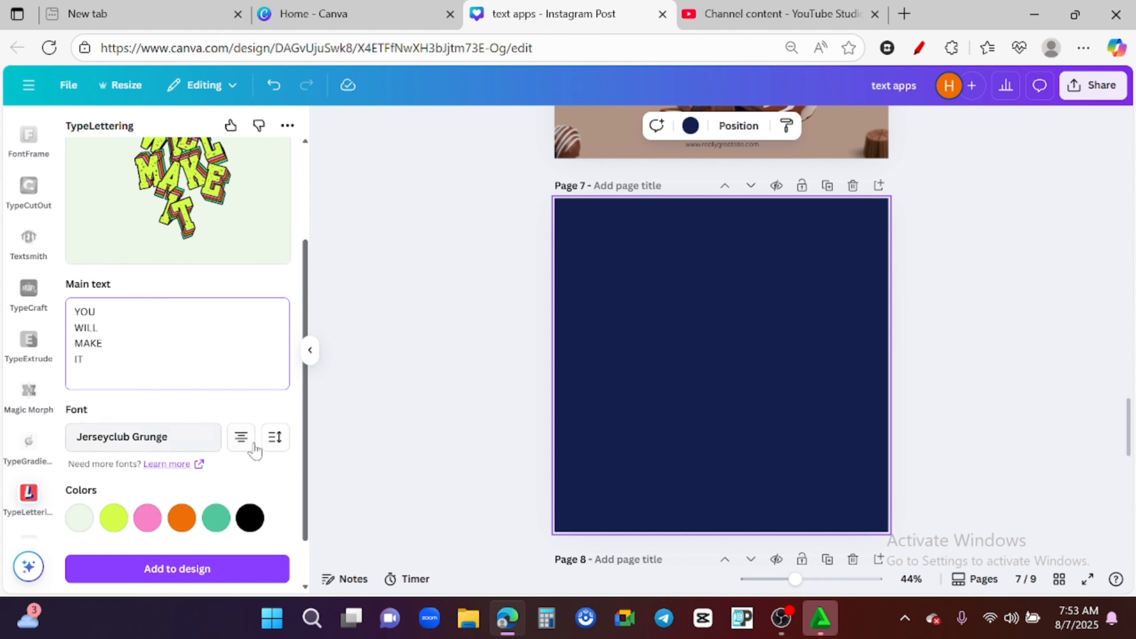
pyautogui.moveTo(306, 465)
pyautogui.mouseDown()
pyautogui.moveTo(305, 370)
pyautogui.moveTo(305, 478)
pyautogui.mouseUp()
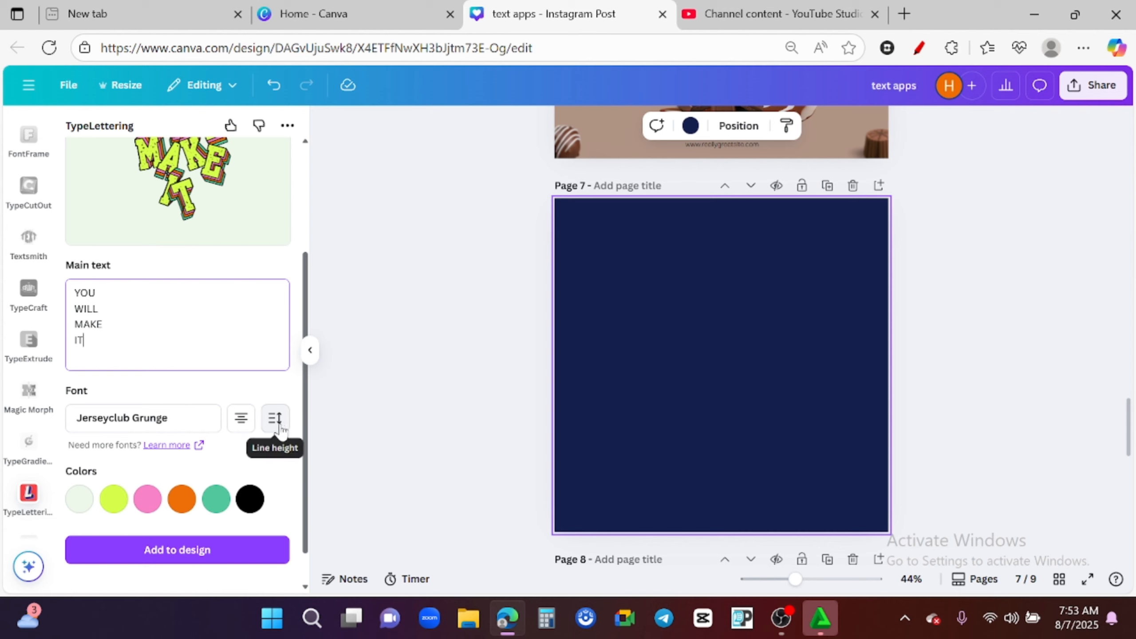
pyautogui.scroll(3, 311, 440)
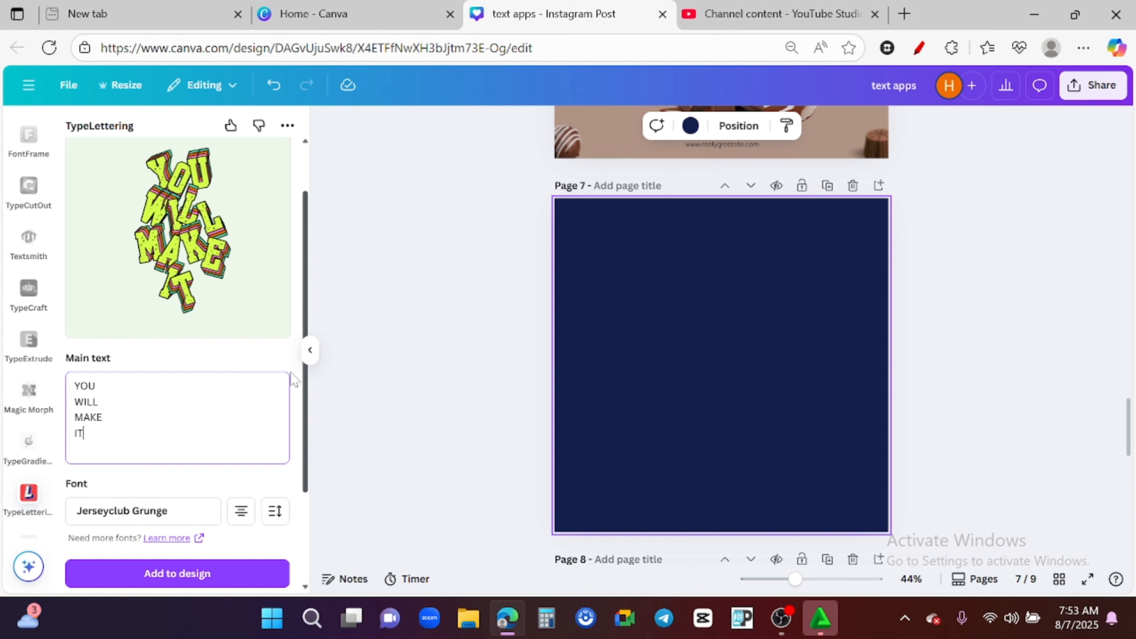
pyautogui.scroll(-3, 294, 379)
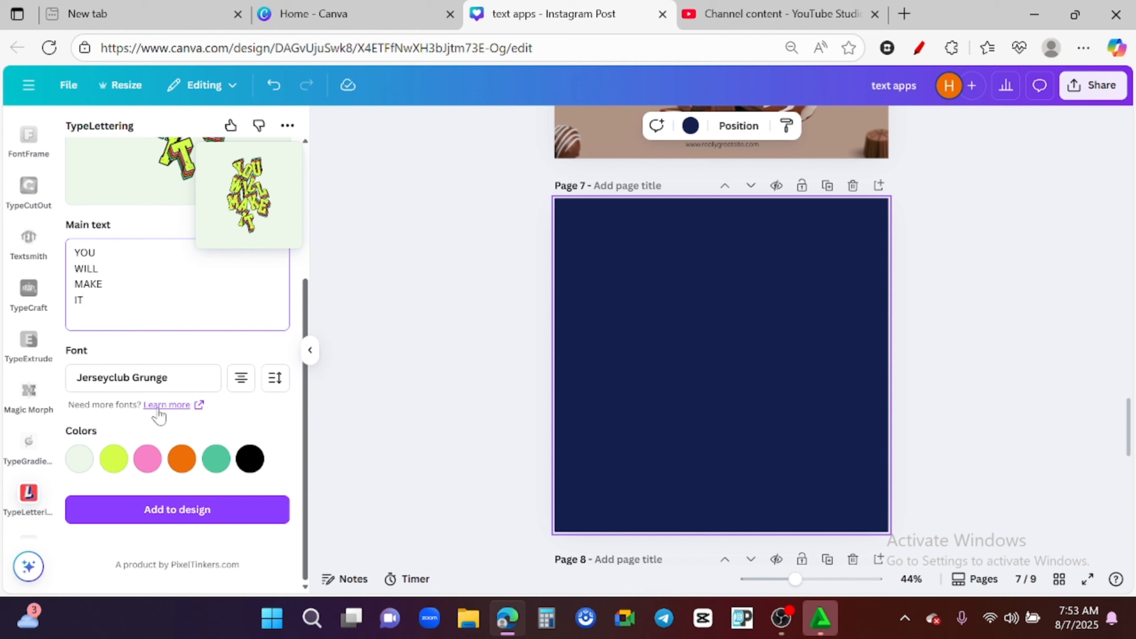
# - Examine the color palette options behind the Stacked Neon color swatches without changing any
pyautogui.click(78, 465)
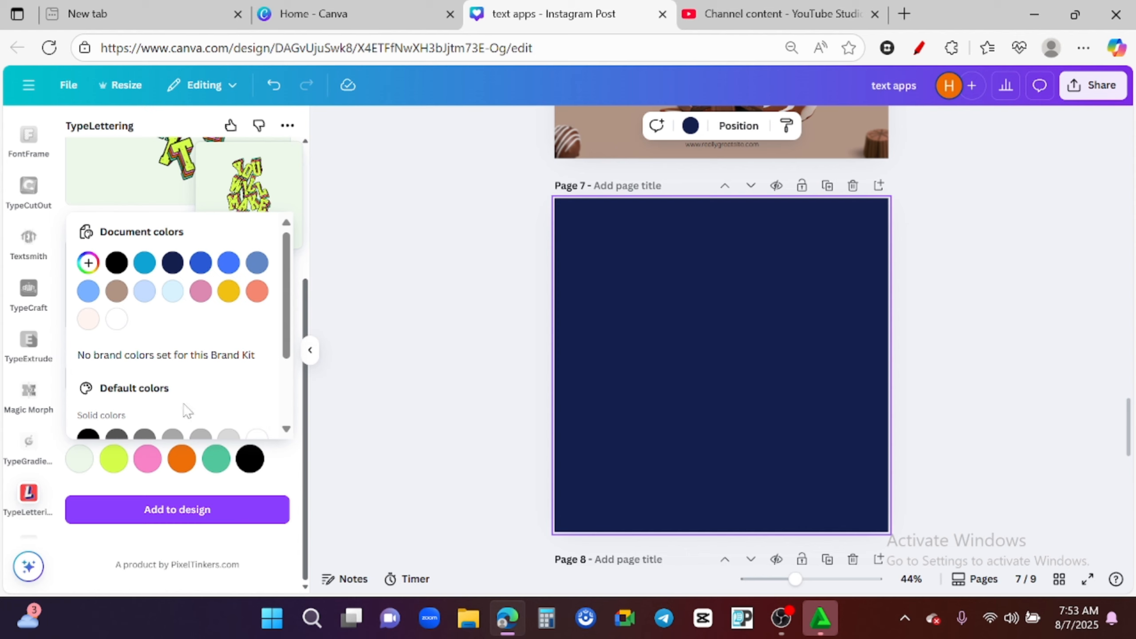
pyautogui.click(80, 466)
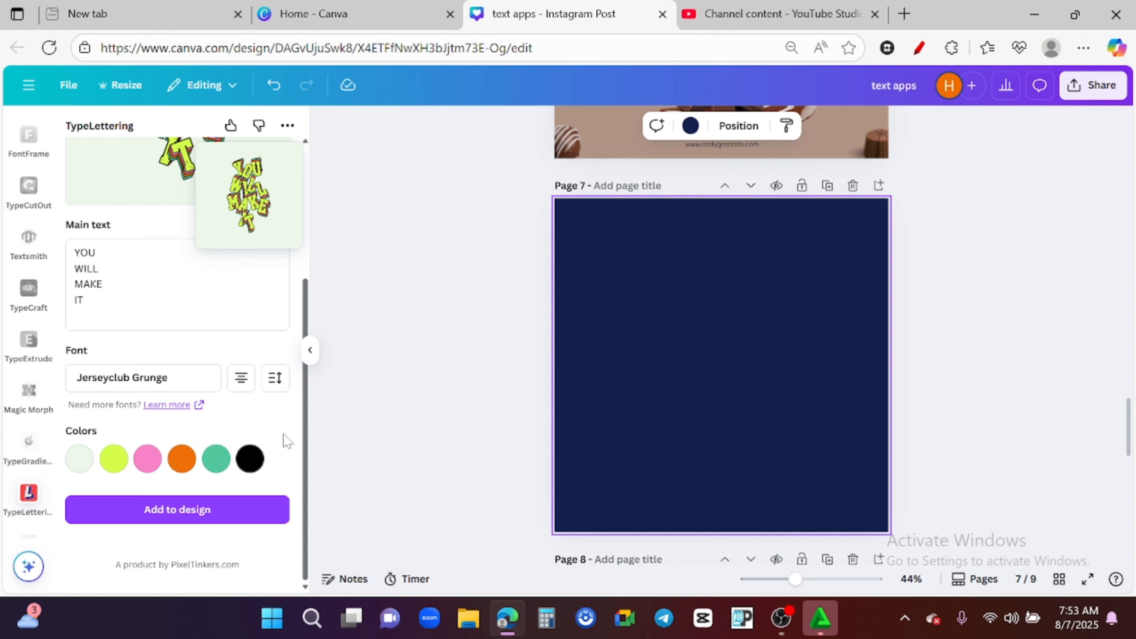
pyautogui.moveTo(306, 437); pyautogui.dragTo(305, 328)
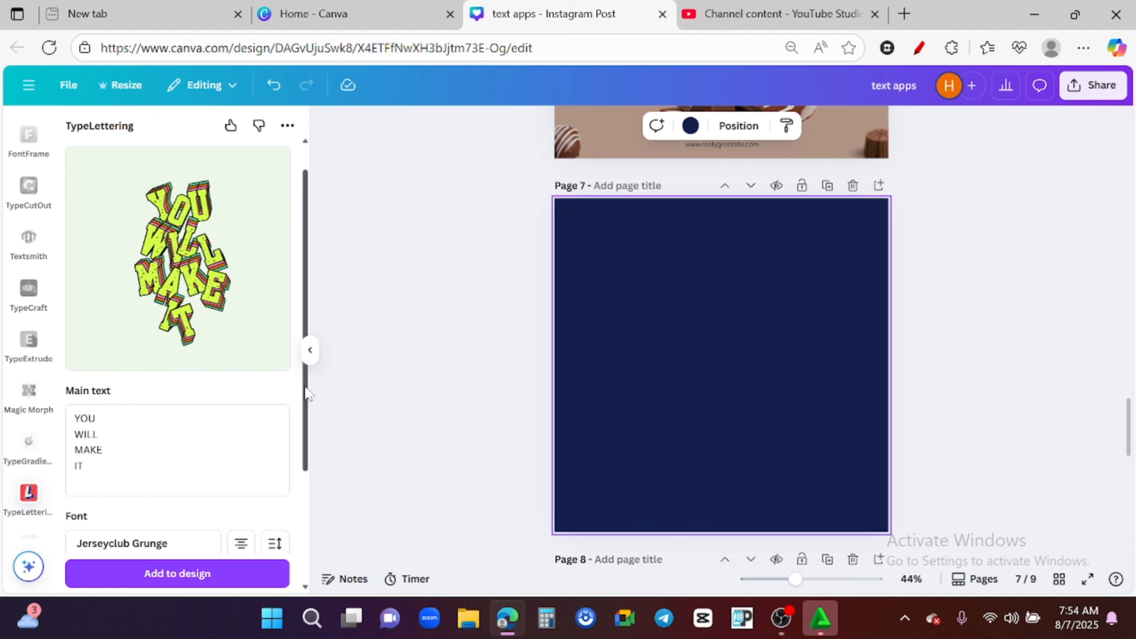
pyautogui.moveTo(310, 387); pyautogui.dragTo(314, 477)
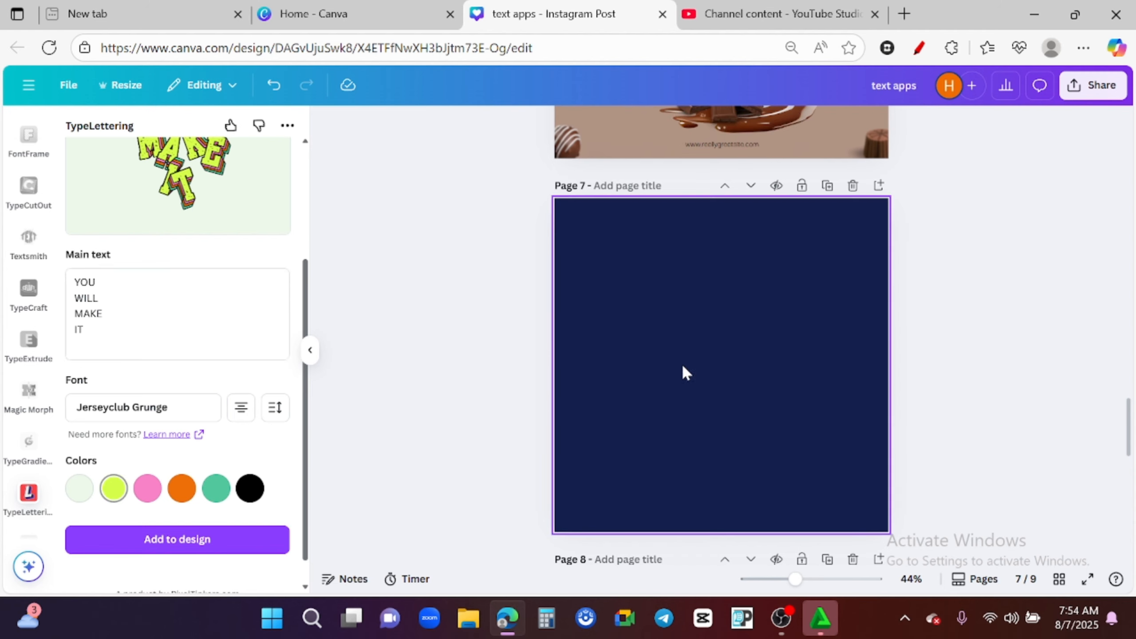
pyautogui.click(148, 488)
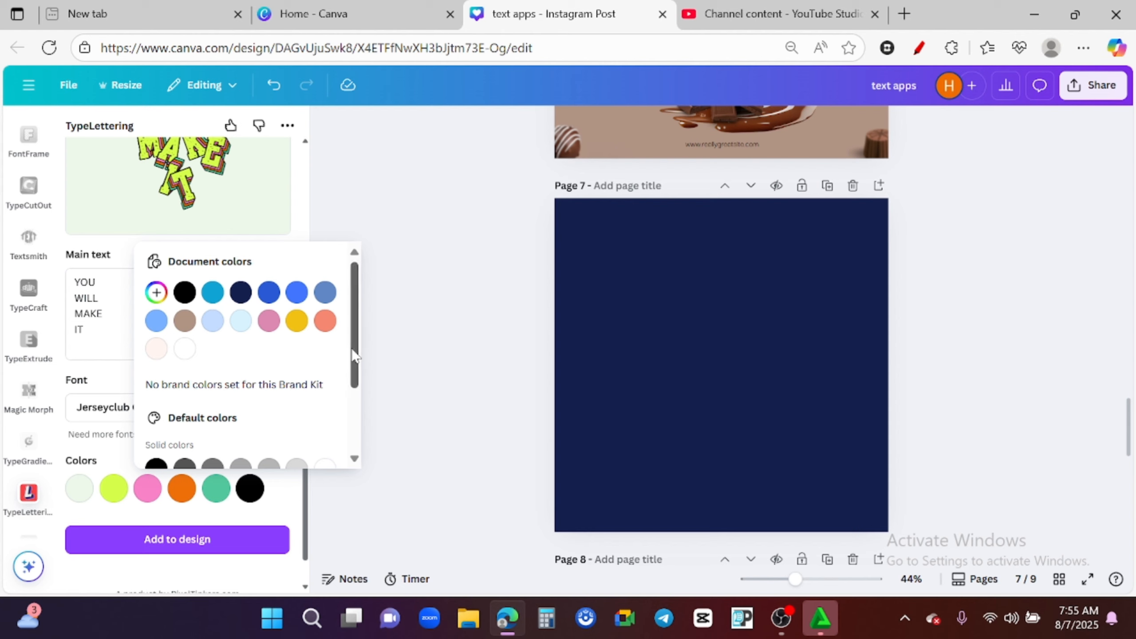
pyautogui.moveTo(355, 356); pyautogui.dragTo(352, 431)
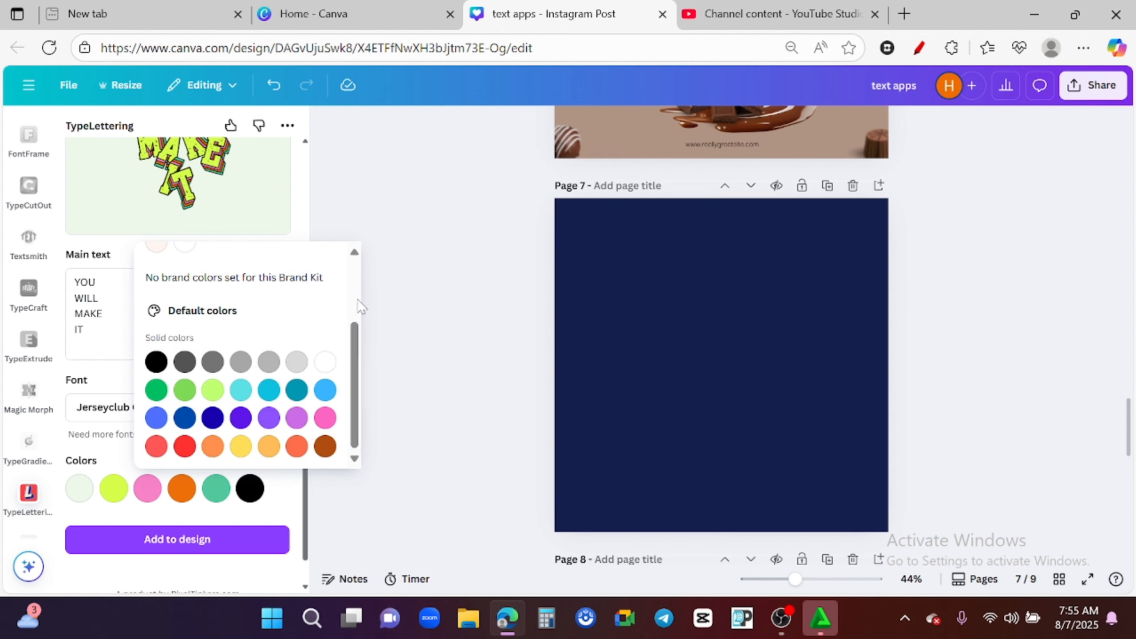
pyautogui.click(382, 242)
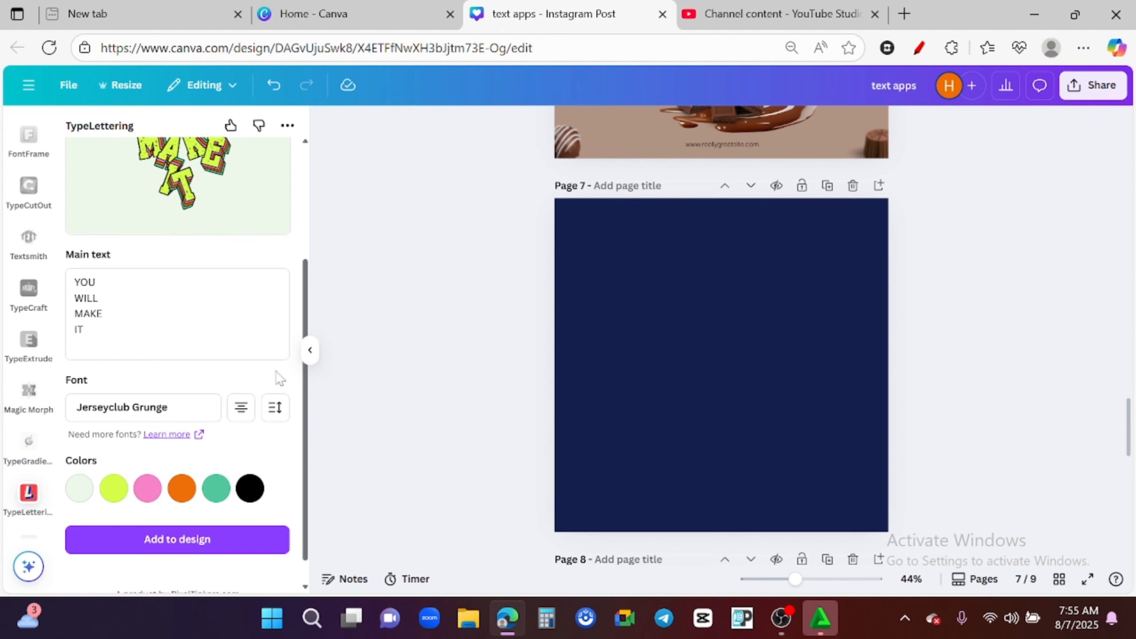
pyautogui.scroll(-1, 315, 474)
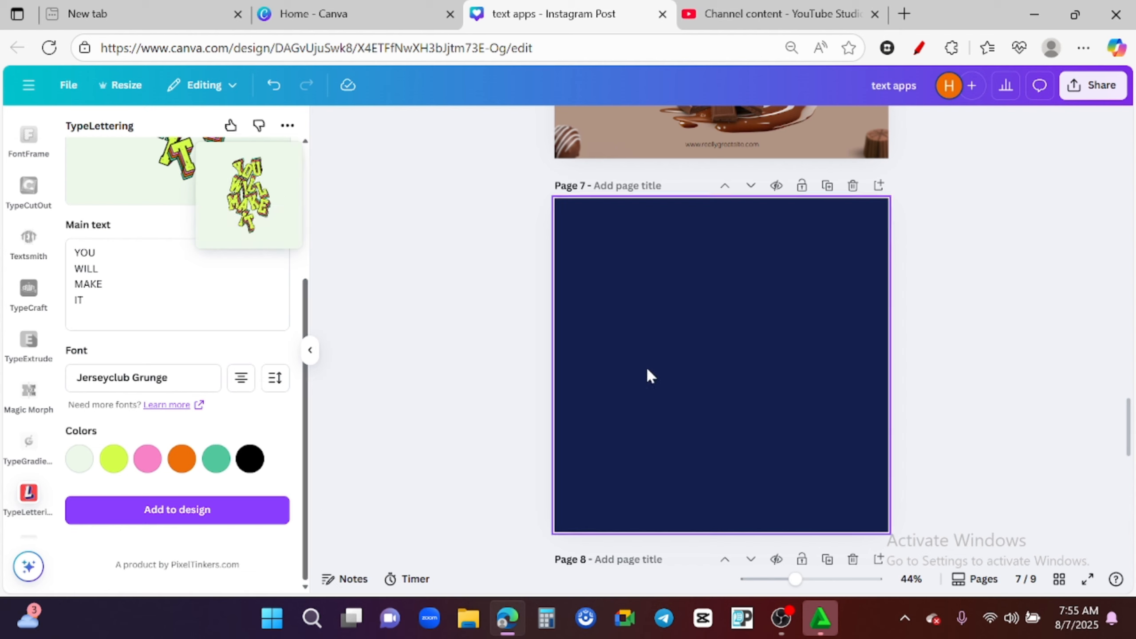
# - Add the YOU WILL MAKE IT lettering to page 7 and enlarge it to fill the page's center
pyautogui.click(175, 513)
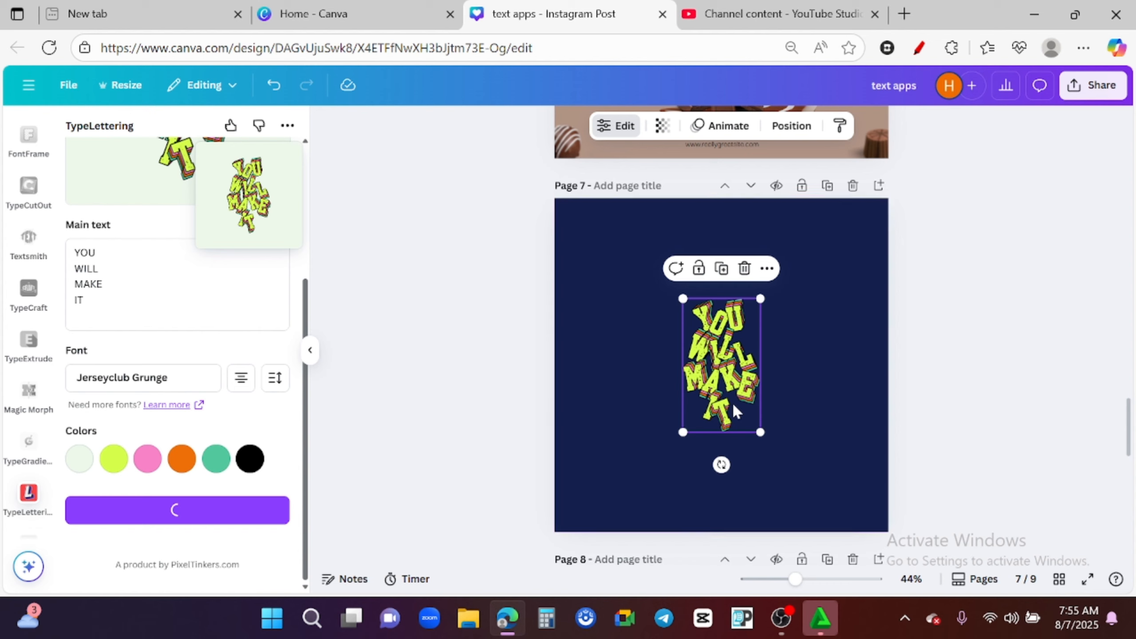
pyautogui.moveTo(785, 443); pyautogui.dragTo(846, 466)
pyautogui.click(732, 396)
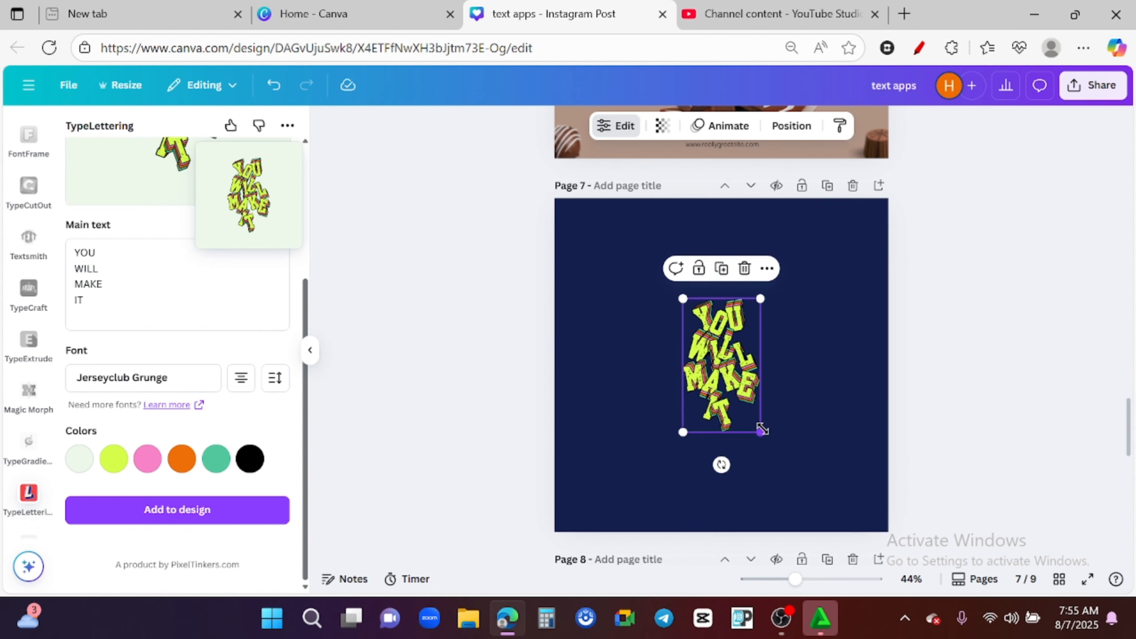
pyautogui.moveTo(762, 429); pyautogui.dragTo(748, 364)
pyautogui.moveTo(804, 474); pyautogui.dragTo(753, 466)
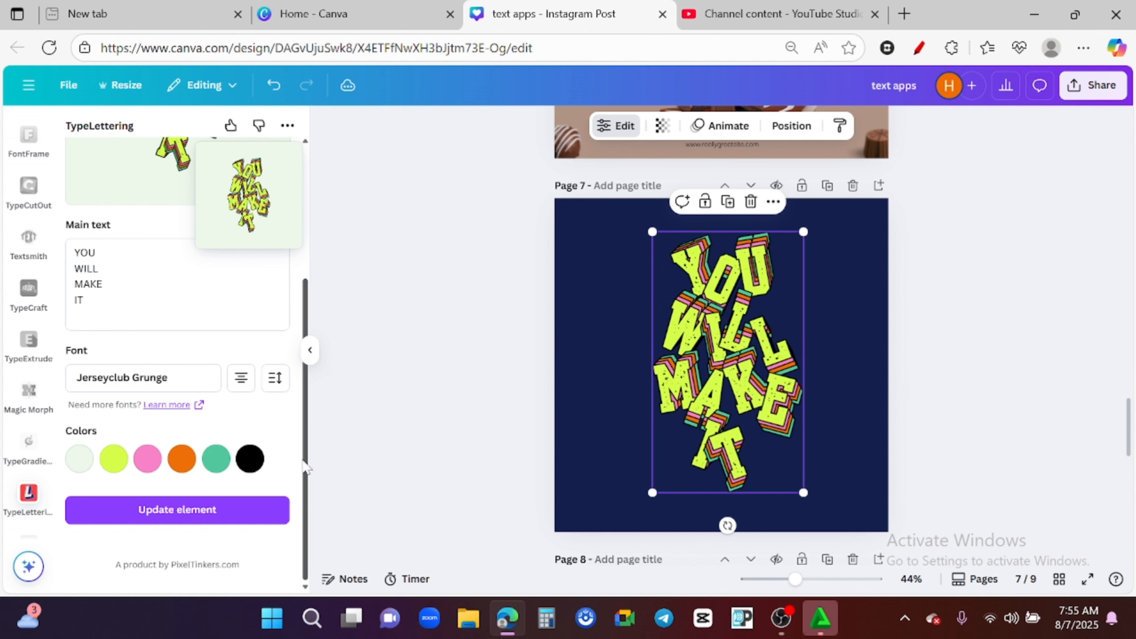
pyautogui.moveTo(303, 460)
pyautogui.mouseDown()
pyautogui.moveTo(309, 421)
pyautogui.moveTo(312, 460)
pyautogui.mouseUp()
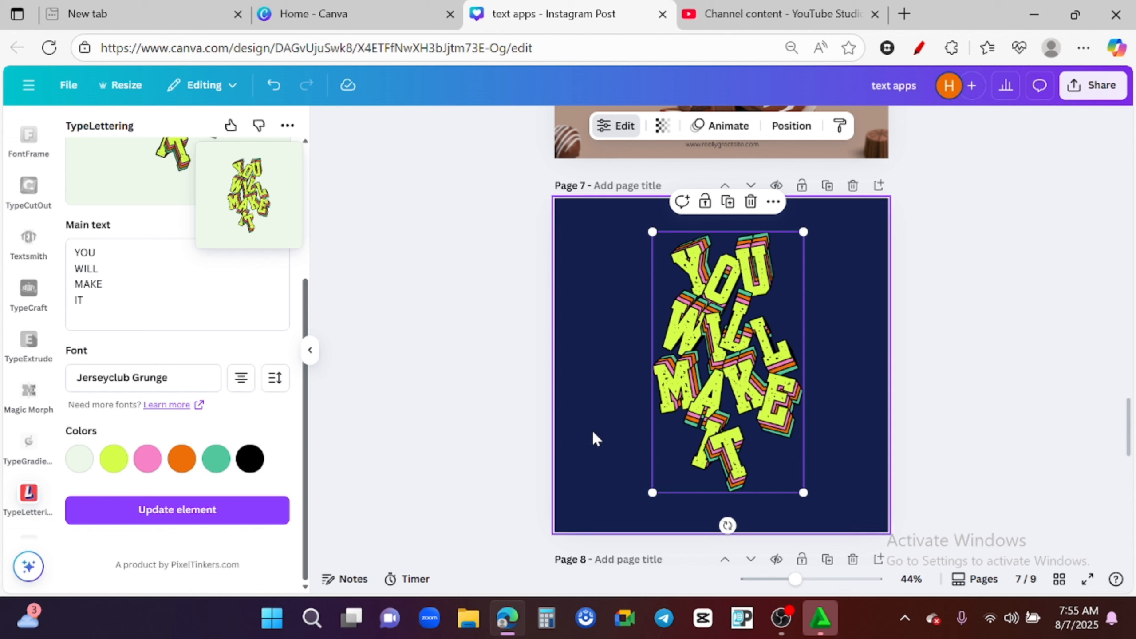
pyautogui.click(603, 431)
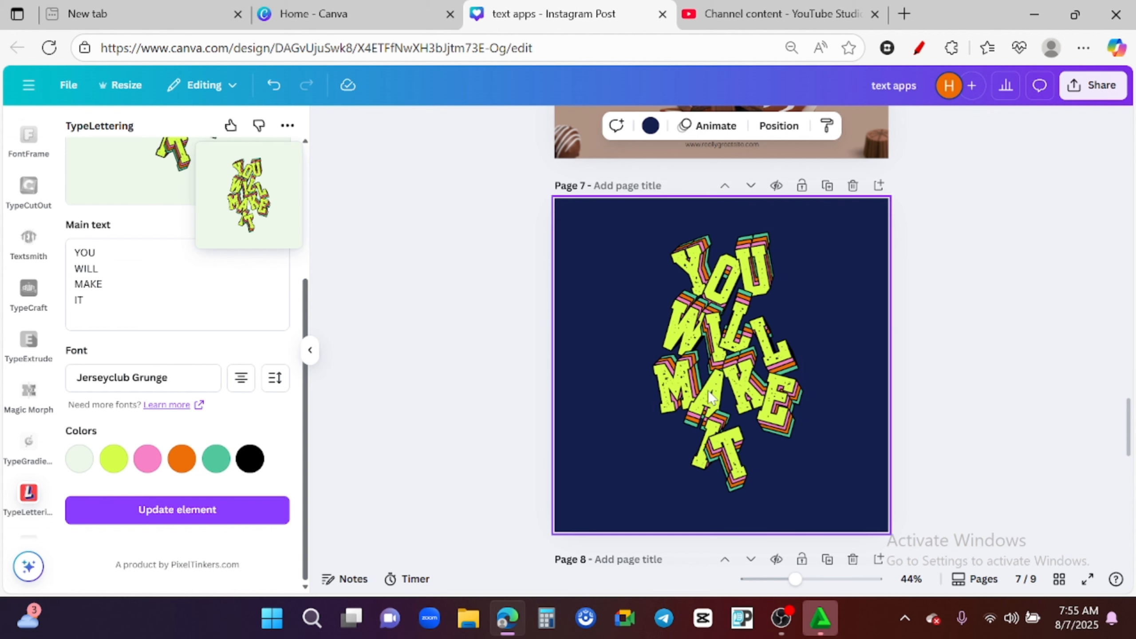
pyautogui.click(772, 420)
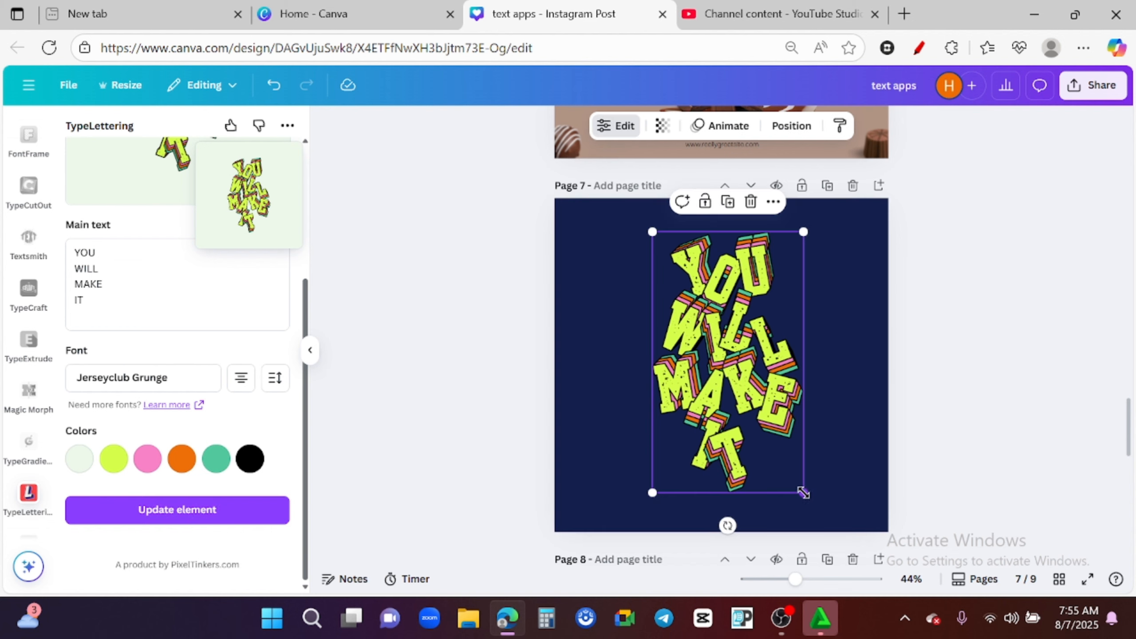
pyautogui.click(602, 444)
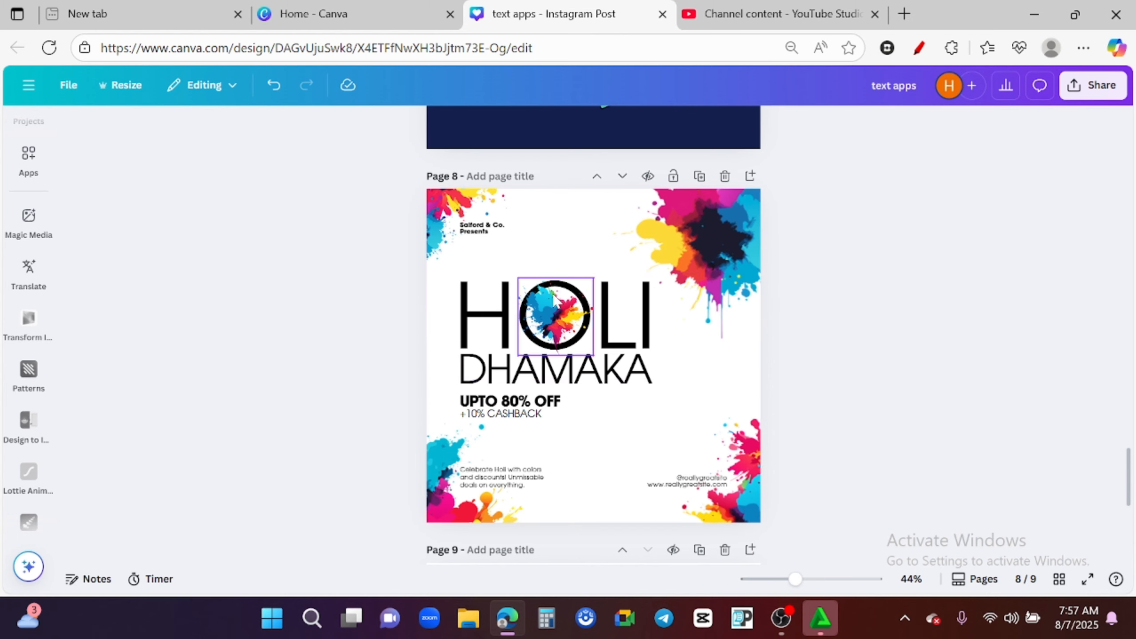
# - Open the Text Warp app for page 8 and set its text to DHAMAKA
pyautogui.click(28, 157)
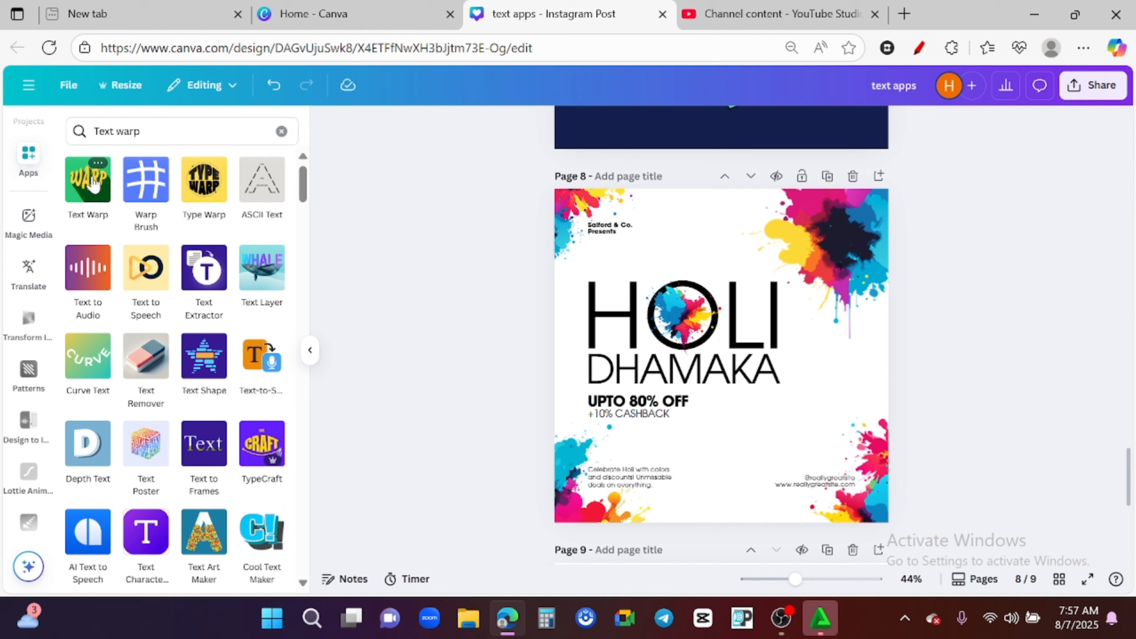
pyautogui.click(96, 183)
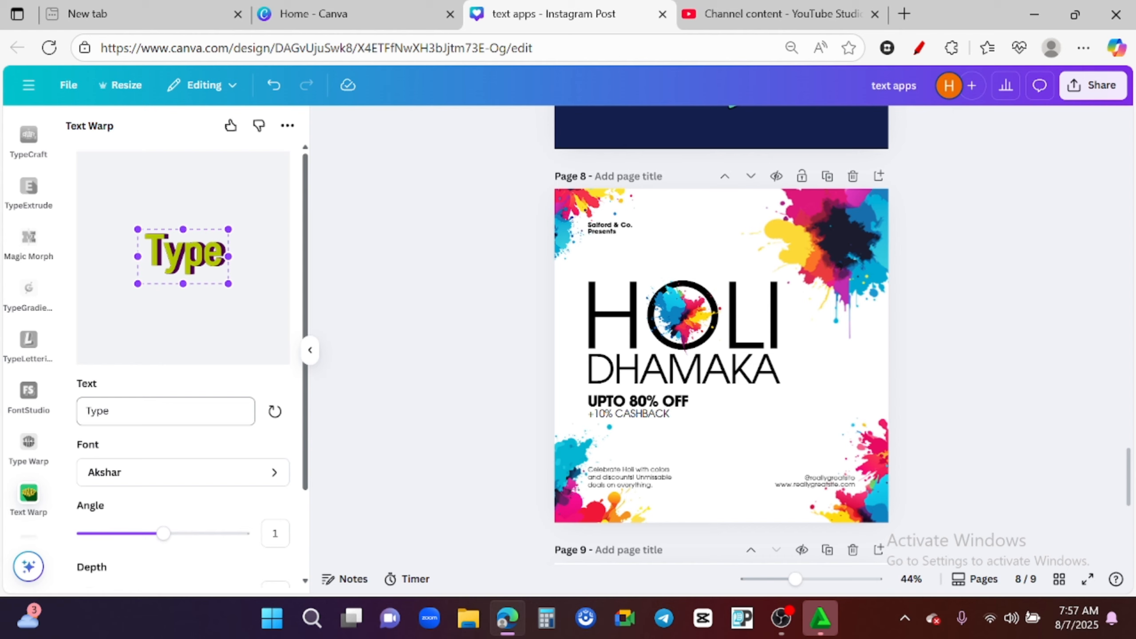
pyautogui.click(165, 411)
pyautogui.hotkey('ctrl', 'a')
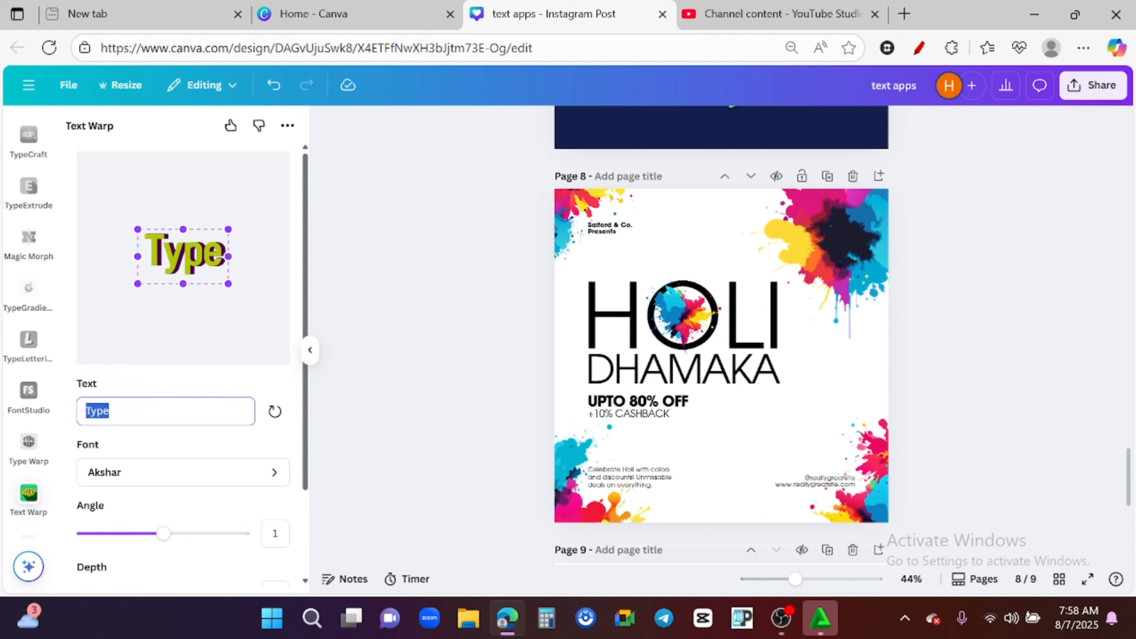
pyautogui.write('DHAM')
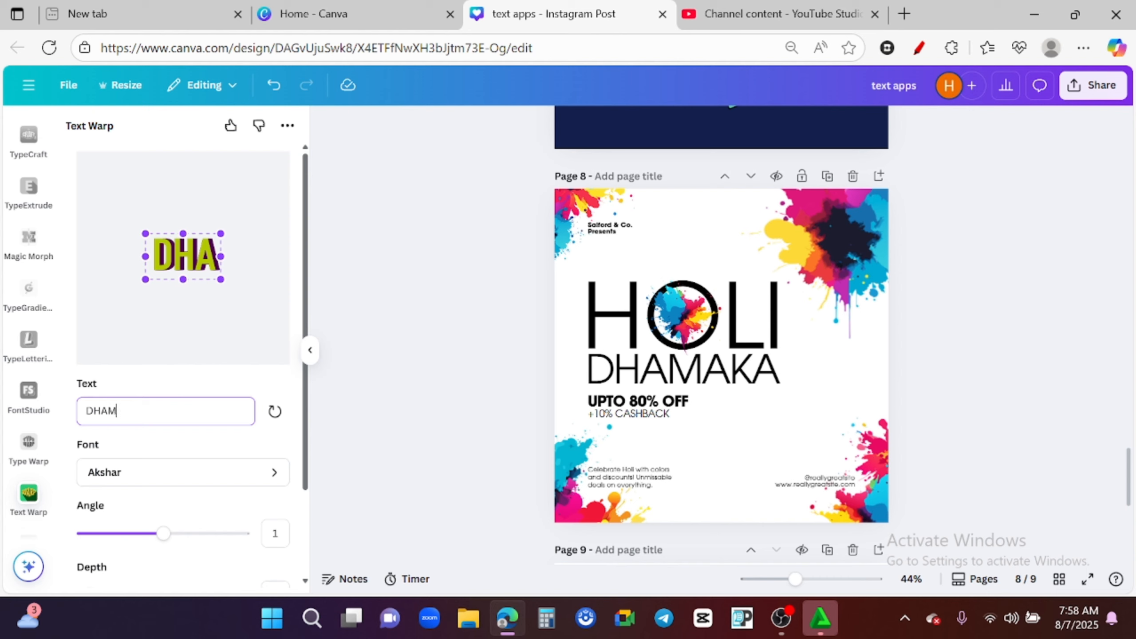
pyautogui.write('AKA')
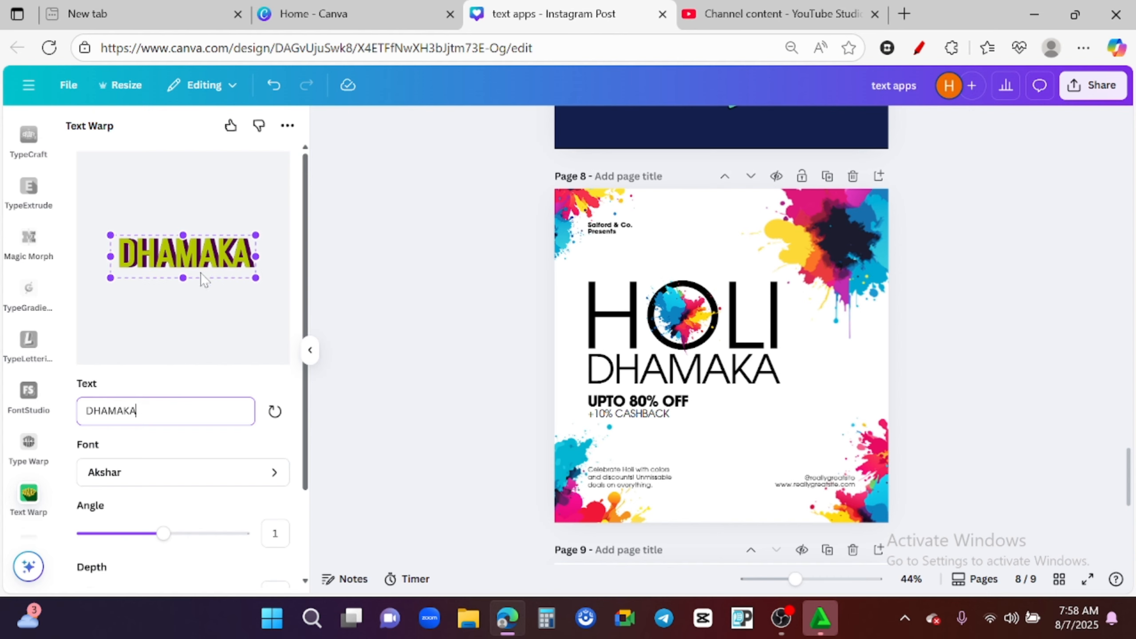
pyautogui.click(660, 371)
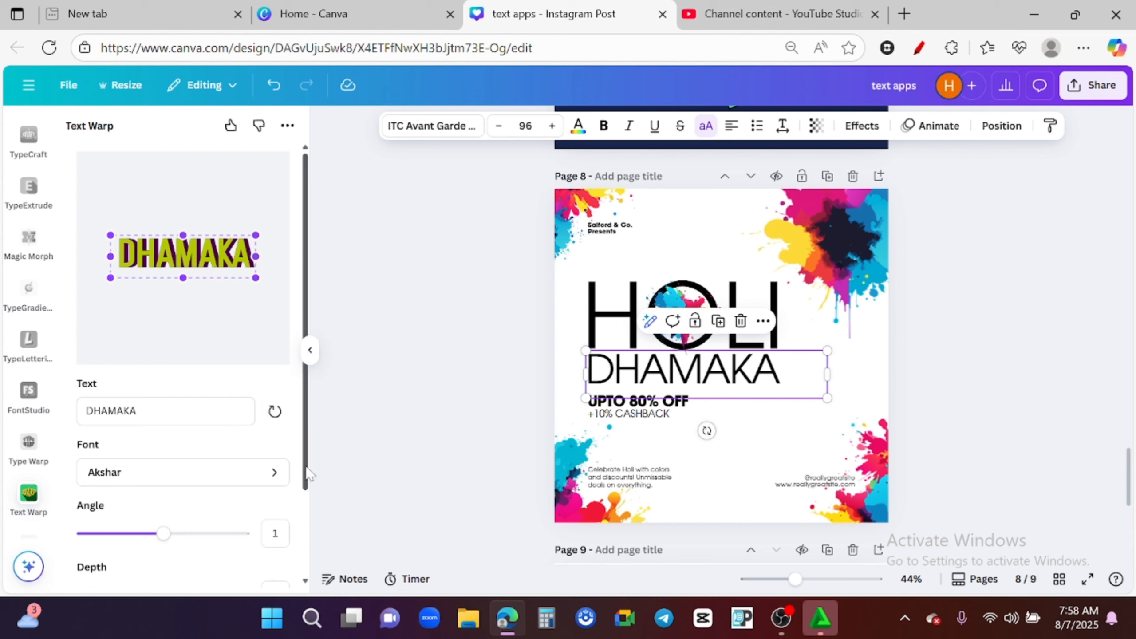
# - Set the Text Warp angle to -56 and the depth to 15
pyautogui.moveTo(306, 467); pyautogui.dragTo(293, 500)
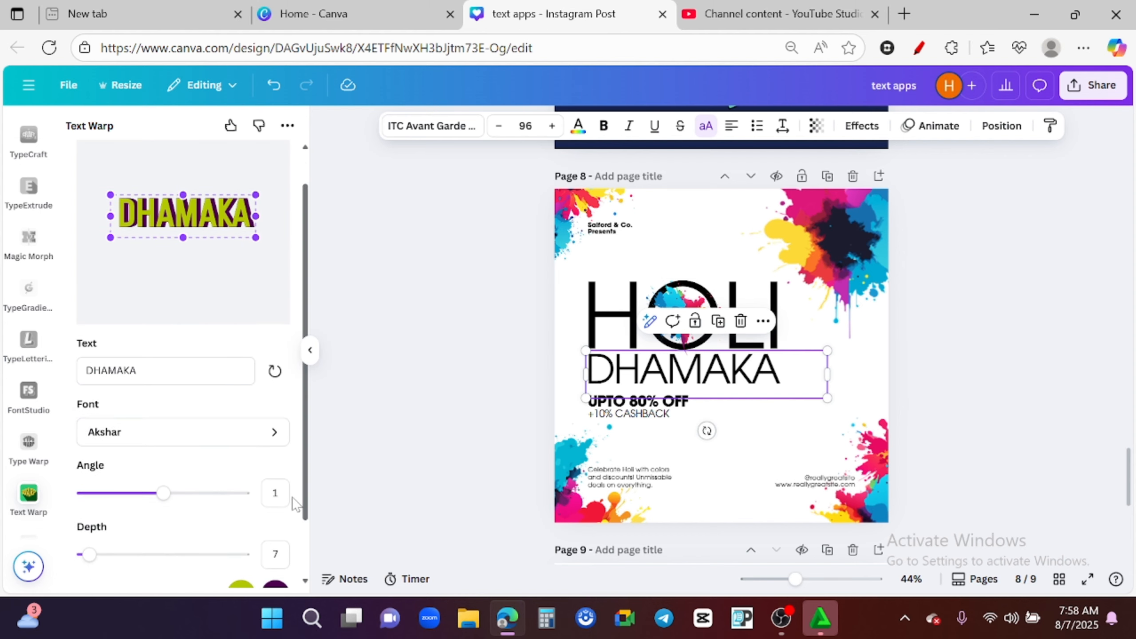
pyautogui.moveTo(164, 493); pyautogui.dragTo(140, 516)
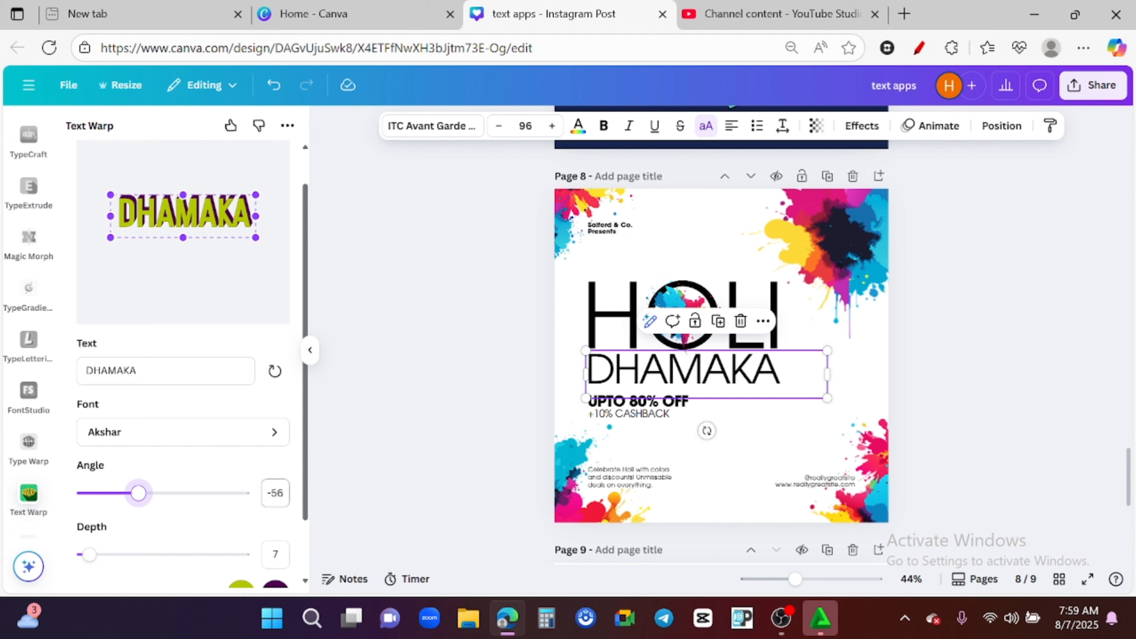
pyautogui.moveTo(306, 500); pyautogui.dragTo(306, 526)
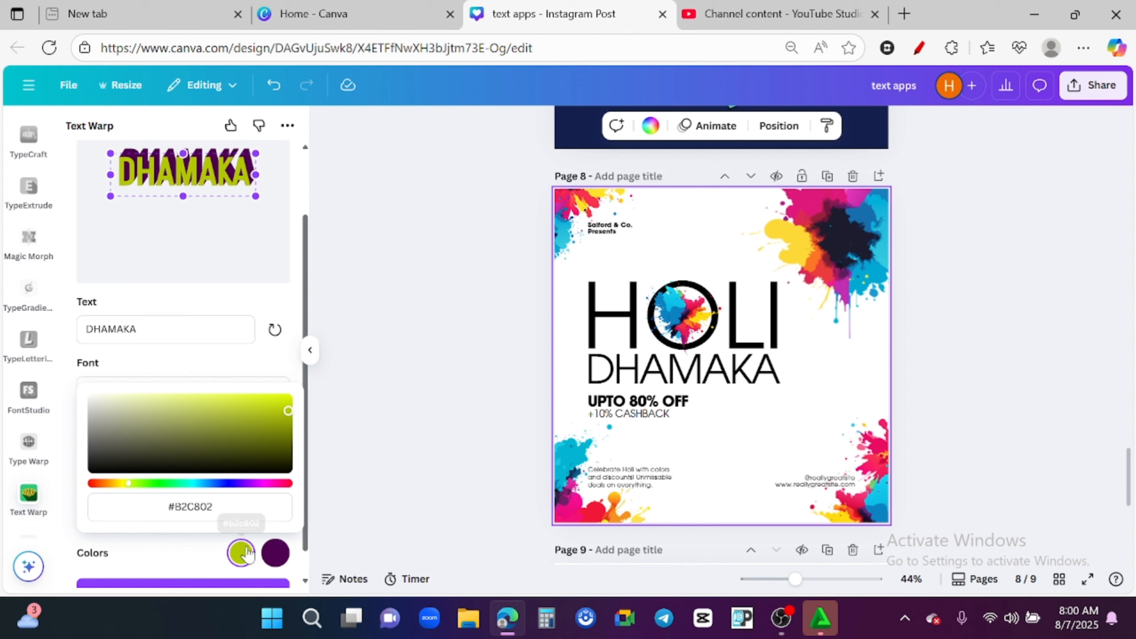
pyautogui.click(246, 550)
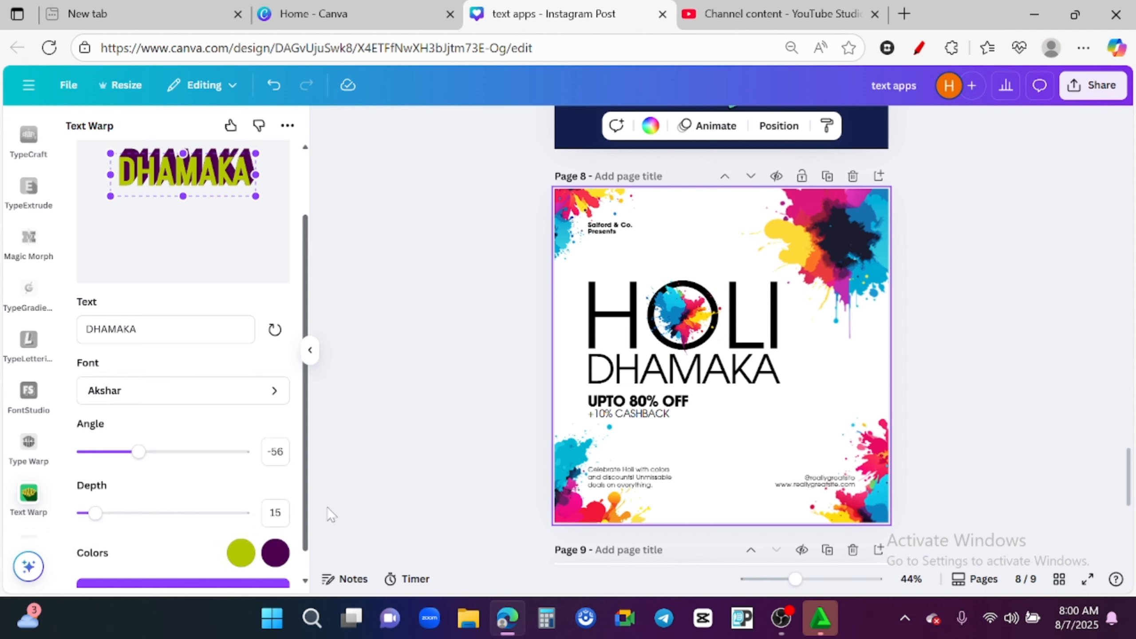
# - Change the Text Warp colors to black and white
pyautogui.click(274, 544)
pyautogui.click(205, 534)
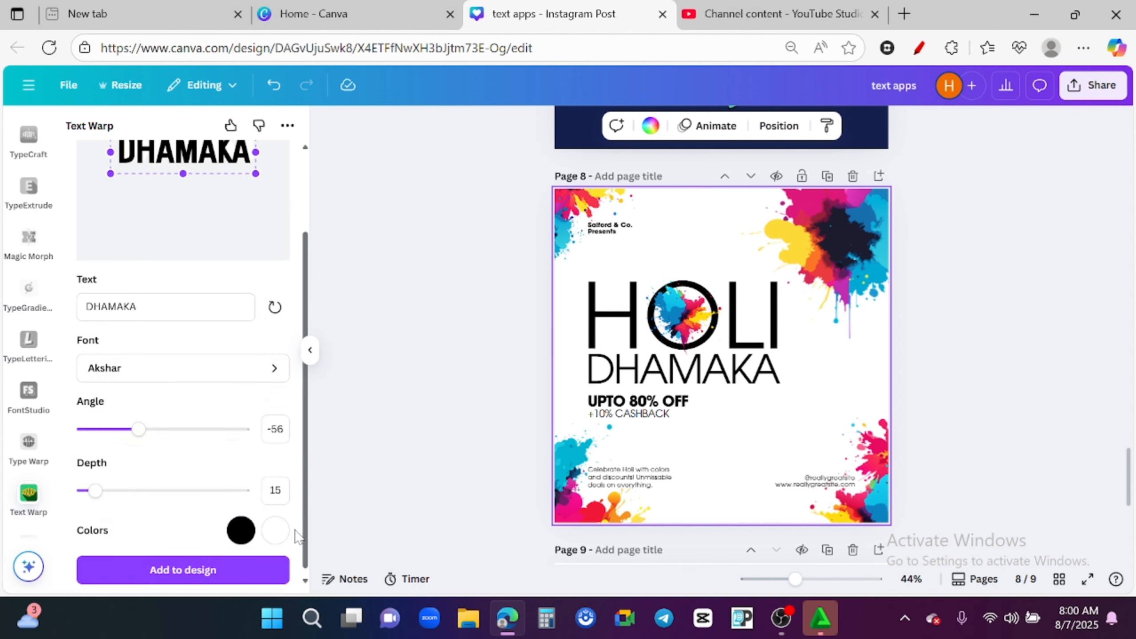
pyautogui.moveTo(300, 531); pyautogui.dragTo(297, 466)
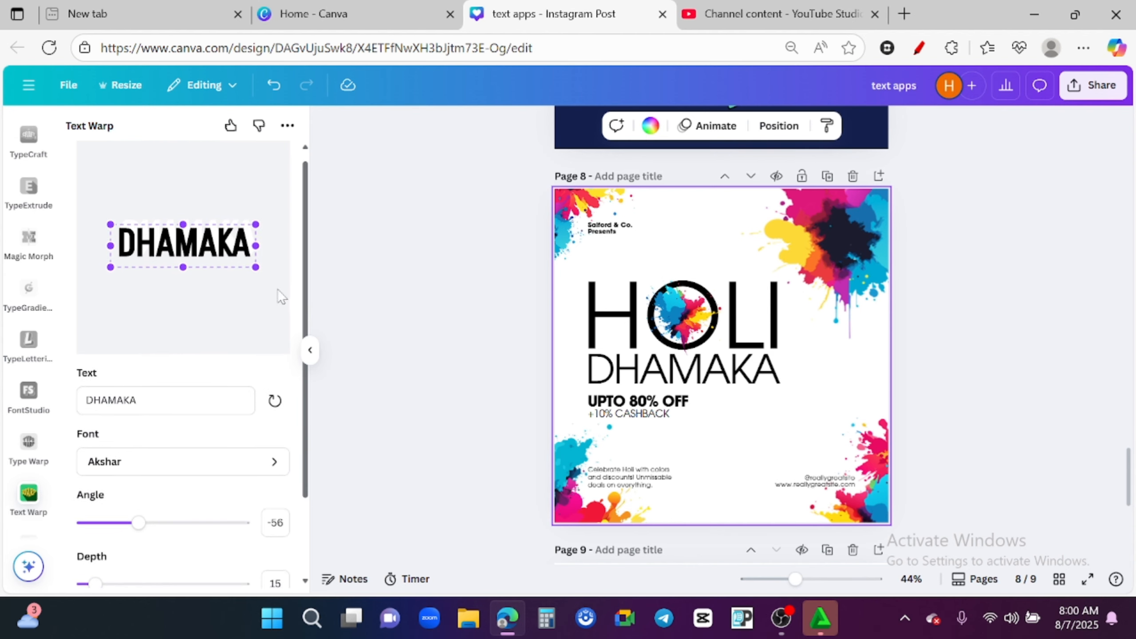
# - Reshape the DHAMAKA warp by pulling its corner and middle control points into a flared, arched shape
pyautogui.moveTo(256, 226); pyautogui.dragTo(263, 203)
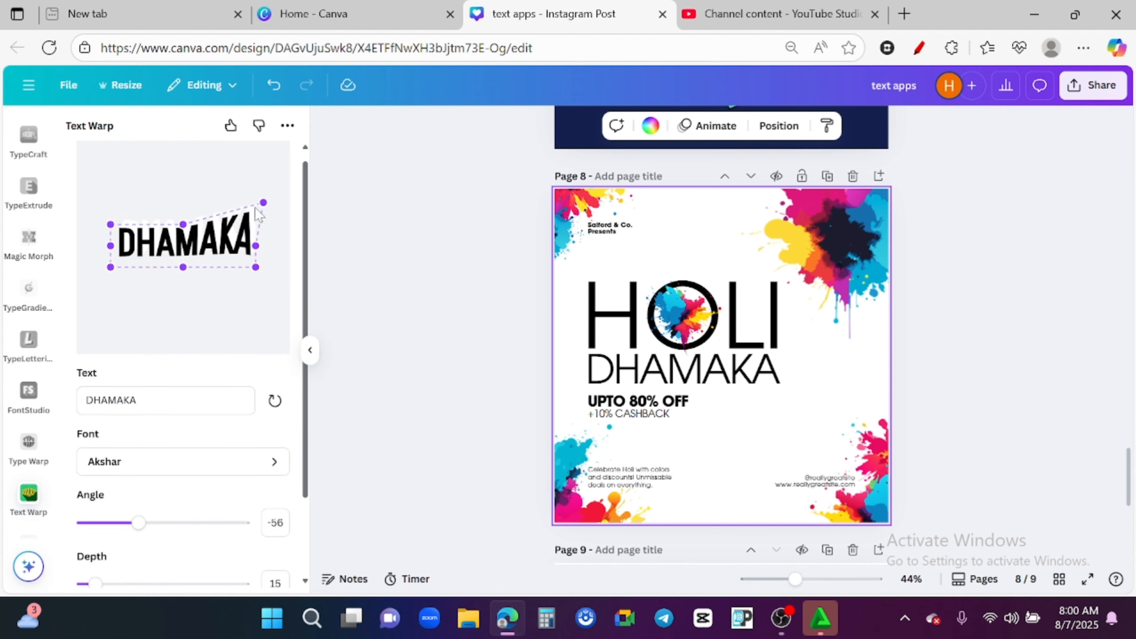
pyautogui.moveTo(111, 225); pyautogui.dragTo(101, 201)
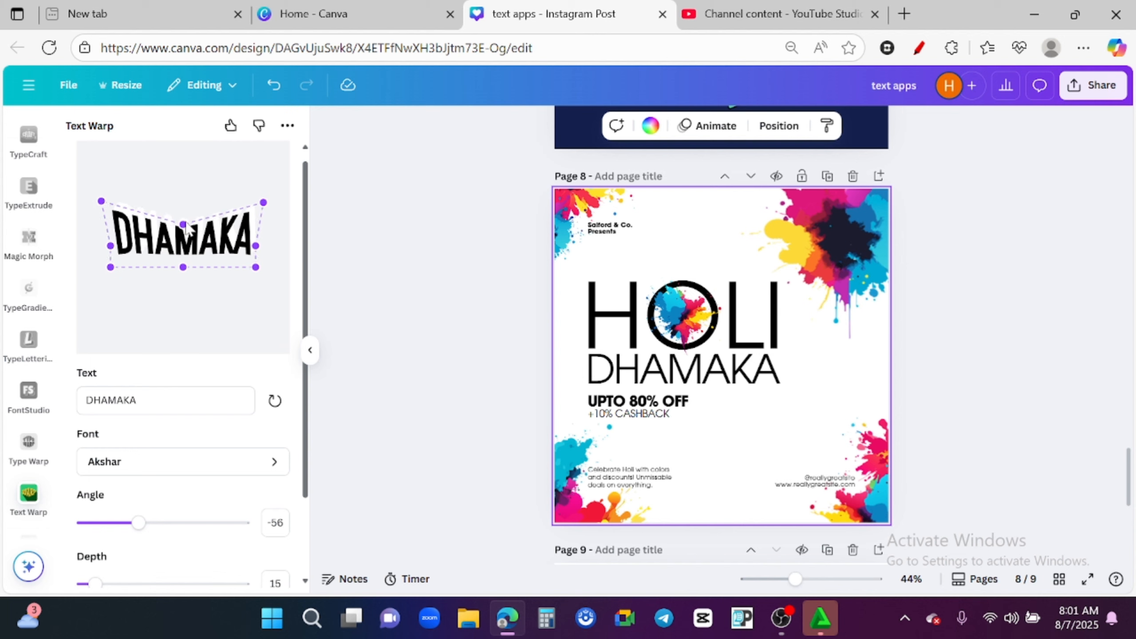
pyautogui.moveTo(183, 224); pyautogui.dragTo(185, 184)
pyautogui.moveTo(255, 268); pyautogui.dragTo(257, 280)
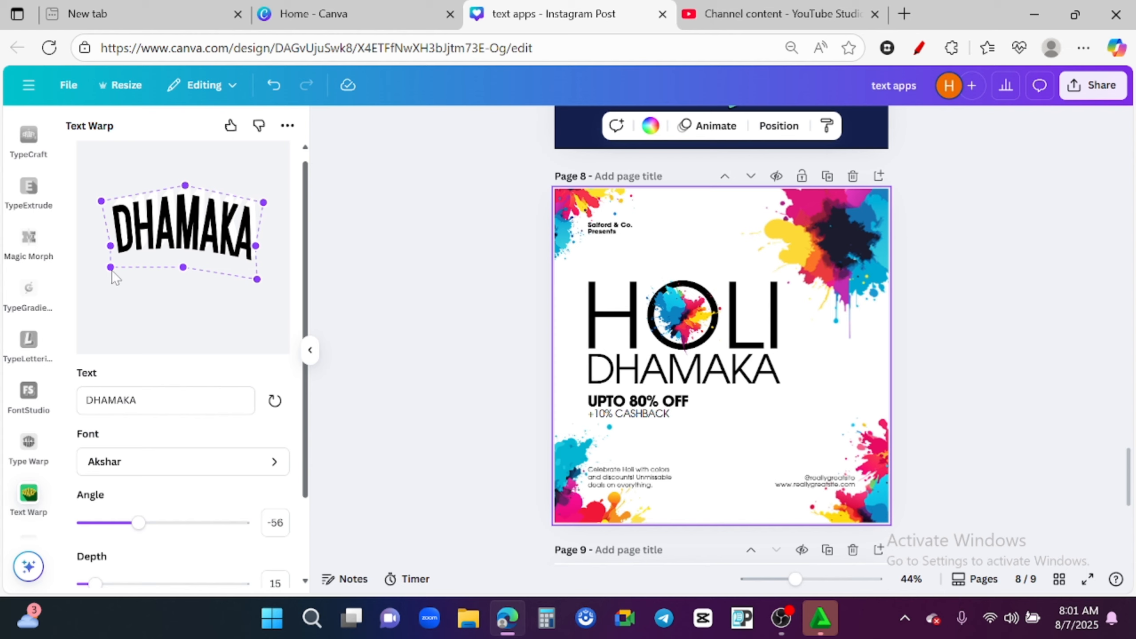
pyautogui.moveTo(111, 268); pyautogui.dragTo(99, 329)
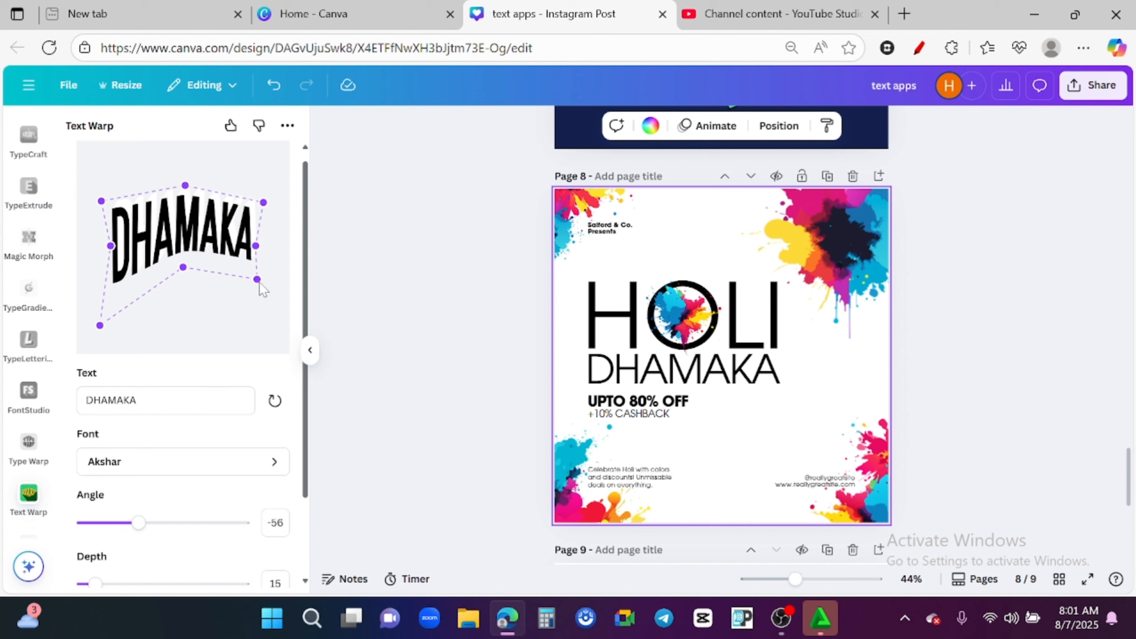
pyautogui.moveTo(258, 280); pyautogui.dragTo(270, 323)
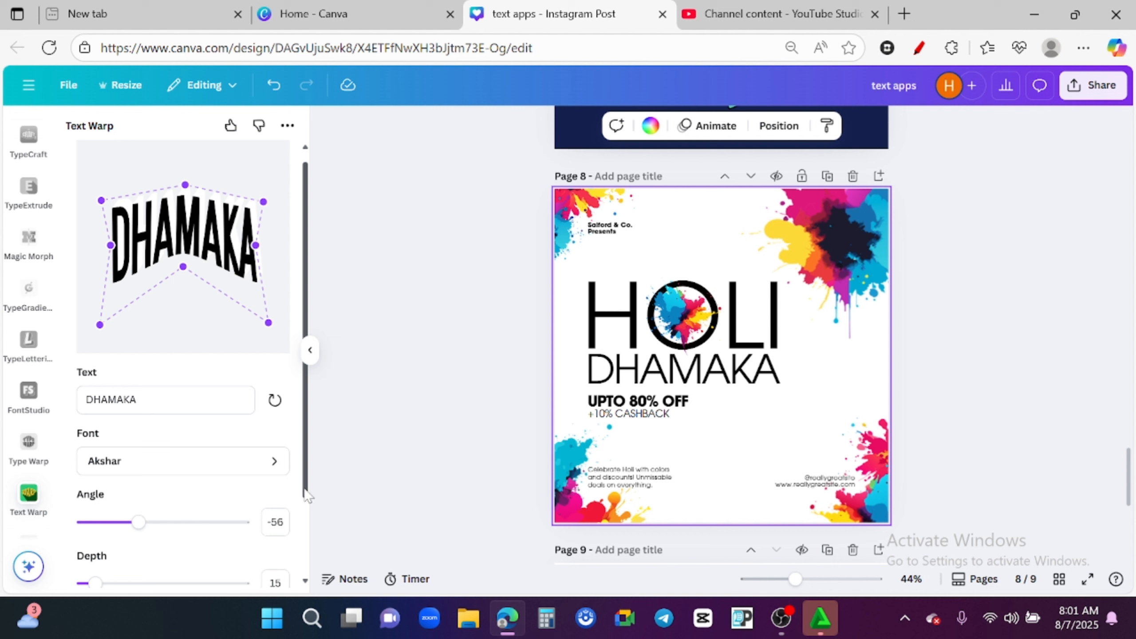
# - Open the Type Warp app for page 9 and set its text to HAVE
pyautogui.scroll(-2, 311, 484)
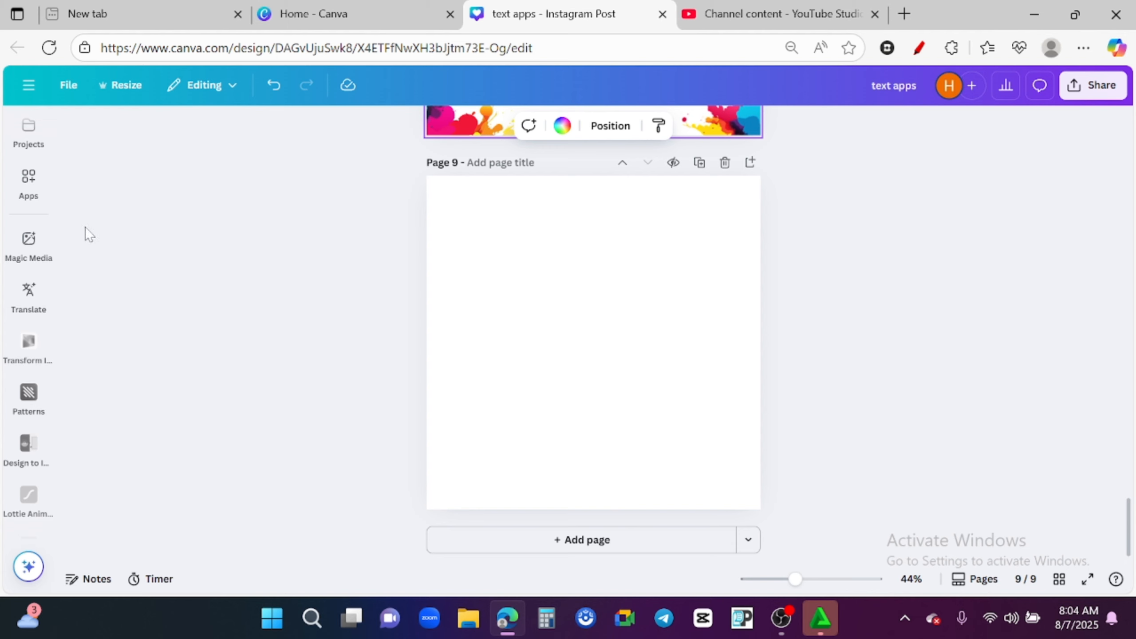
pyautogui.click(28, 179)
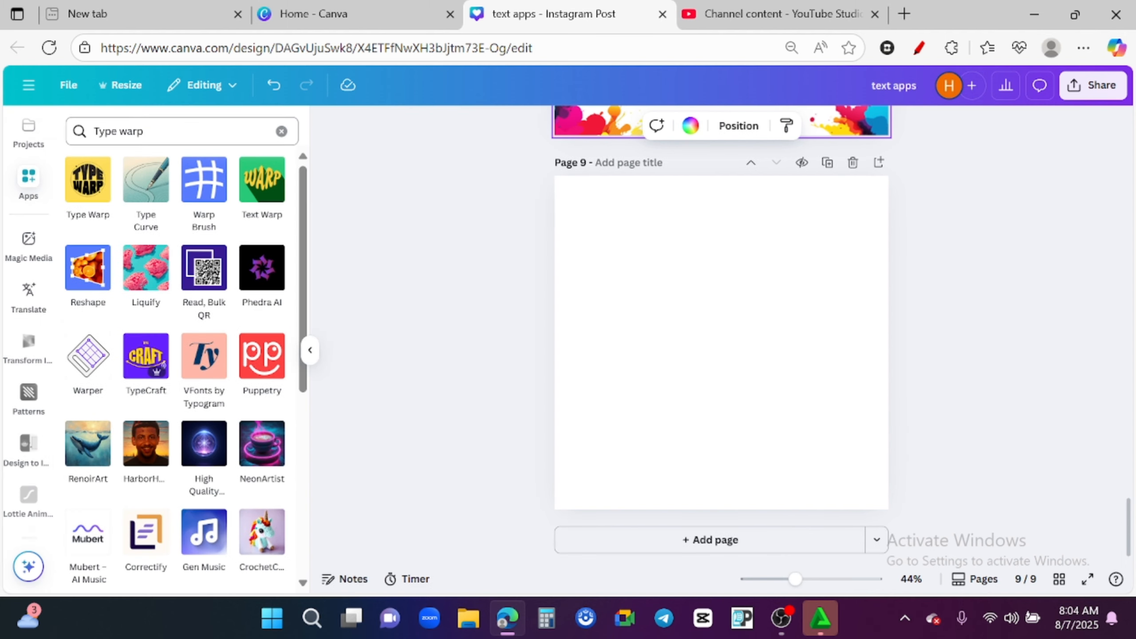
pyautogui.click(94, 183)
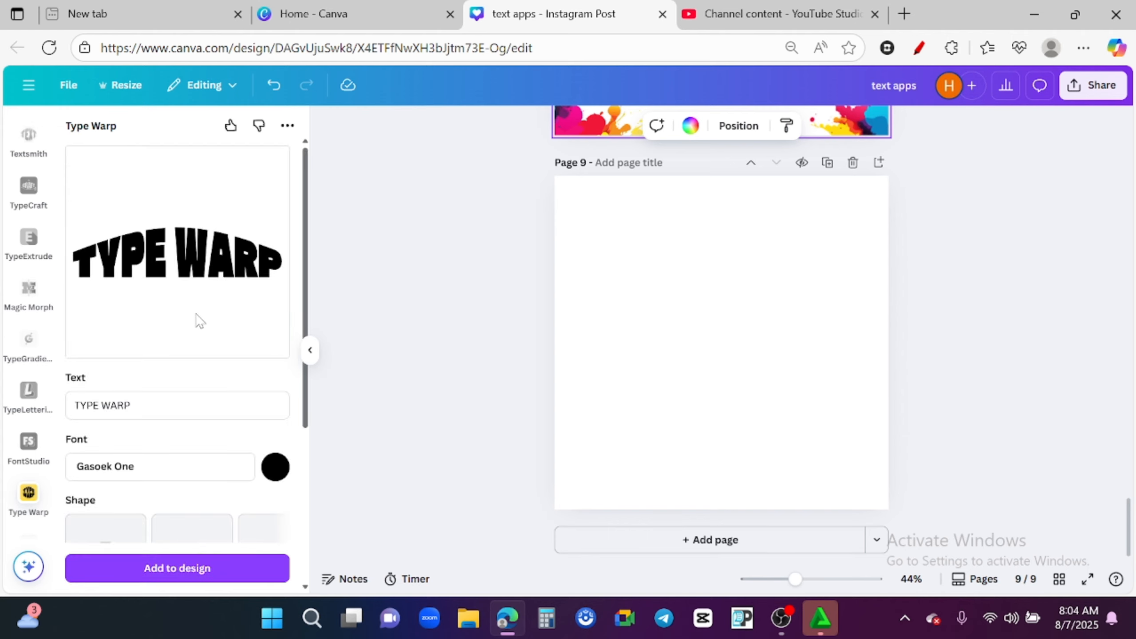
pyautogui.click(150, 399)
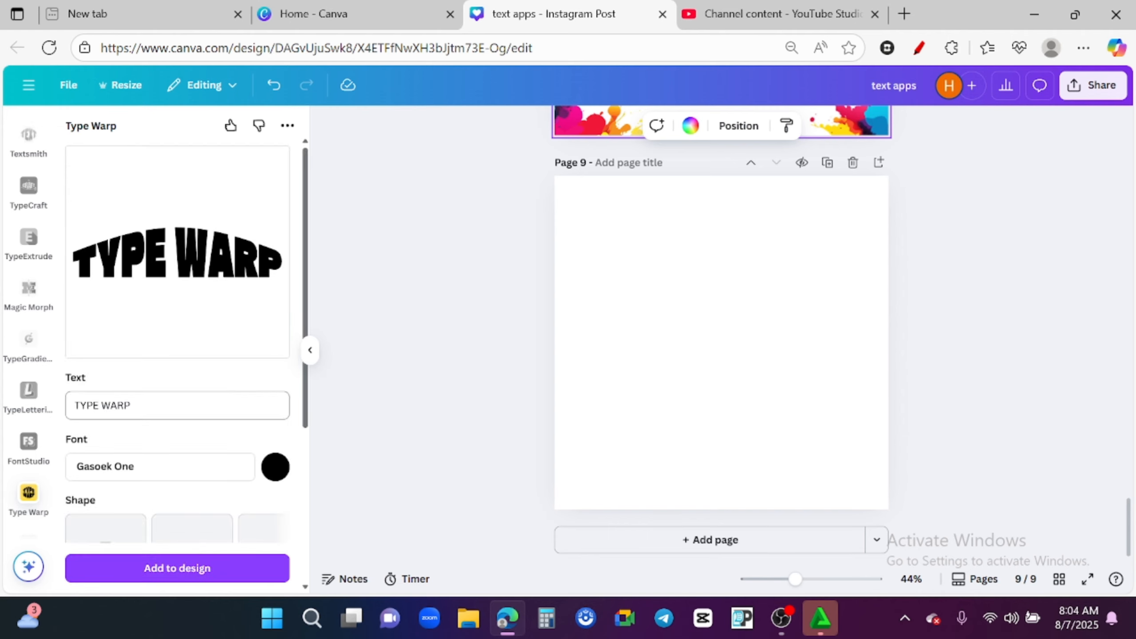
pyautogui.hotkey('ctrl', 'a')
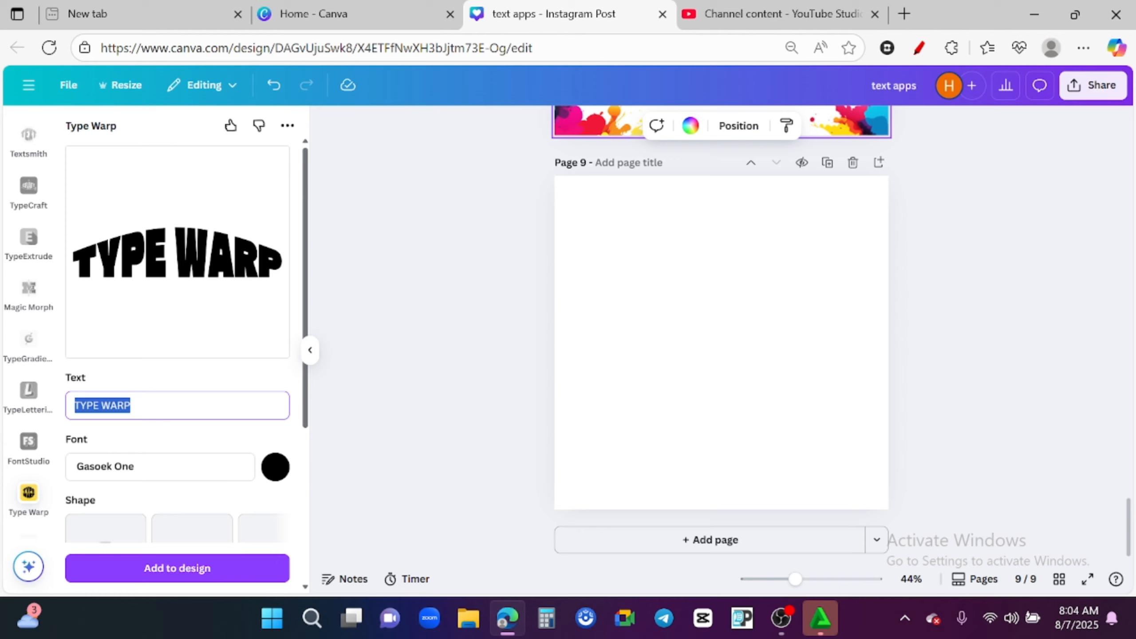
pyautogui.write('have')
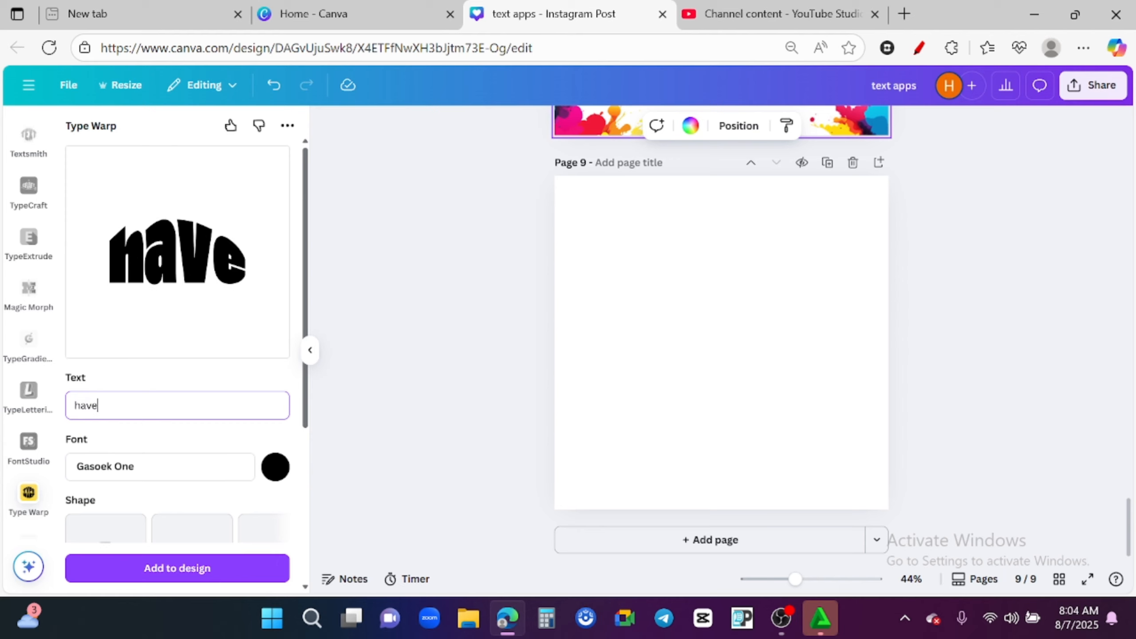
pyautogui.press('BackSpace')
pyautogui.press('BackSpace')
pyautogui.press('BackSpace')
pyautogui.press('BackSpace')
pyautogui.write('HAVE')
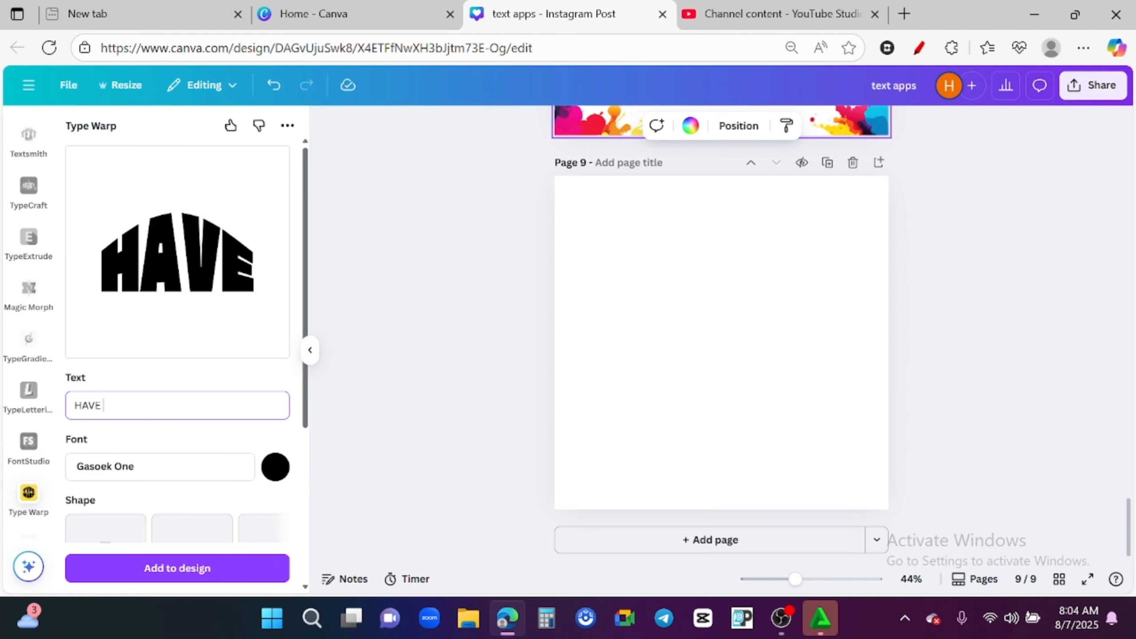